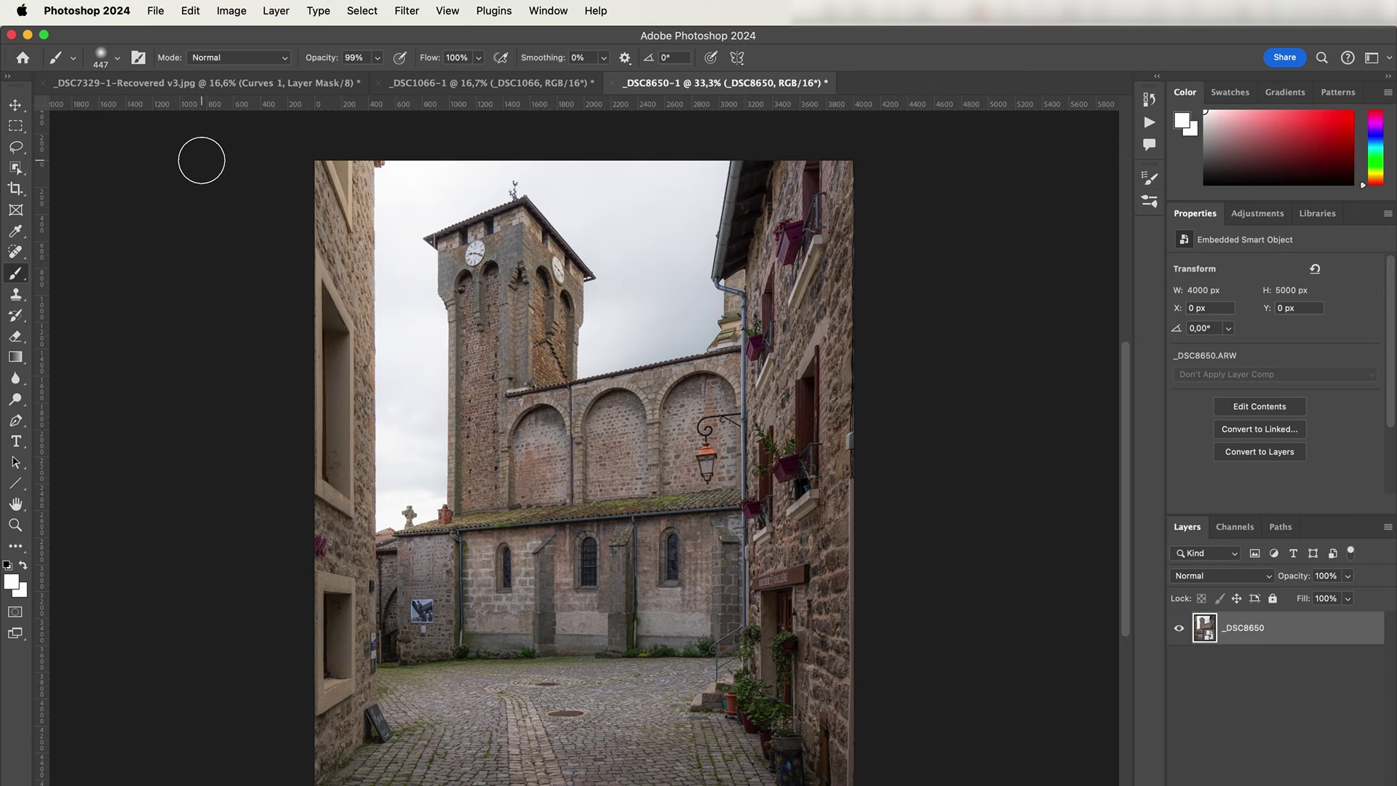
Step: Launch Sky Replacement from the Edit menu to preview a new sky behind the church
click(193, 11)
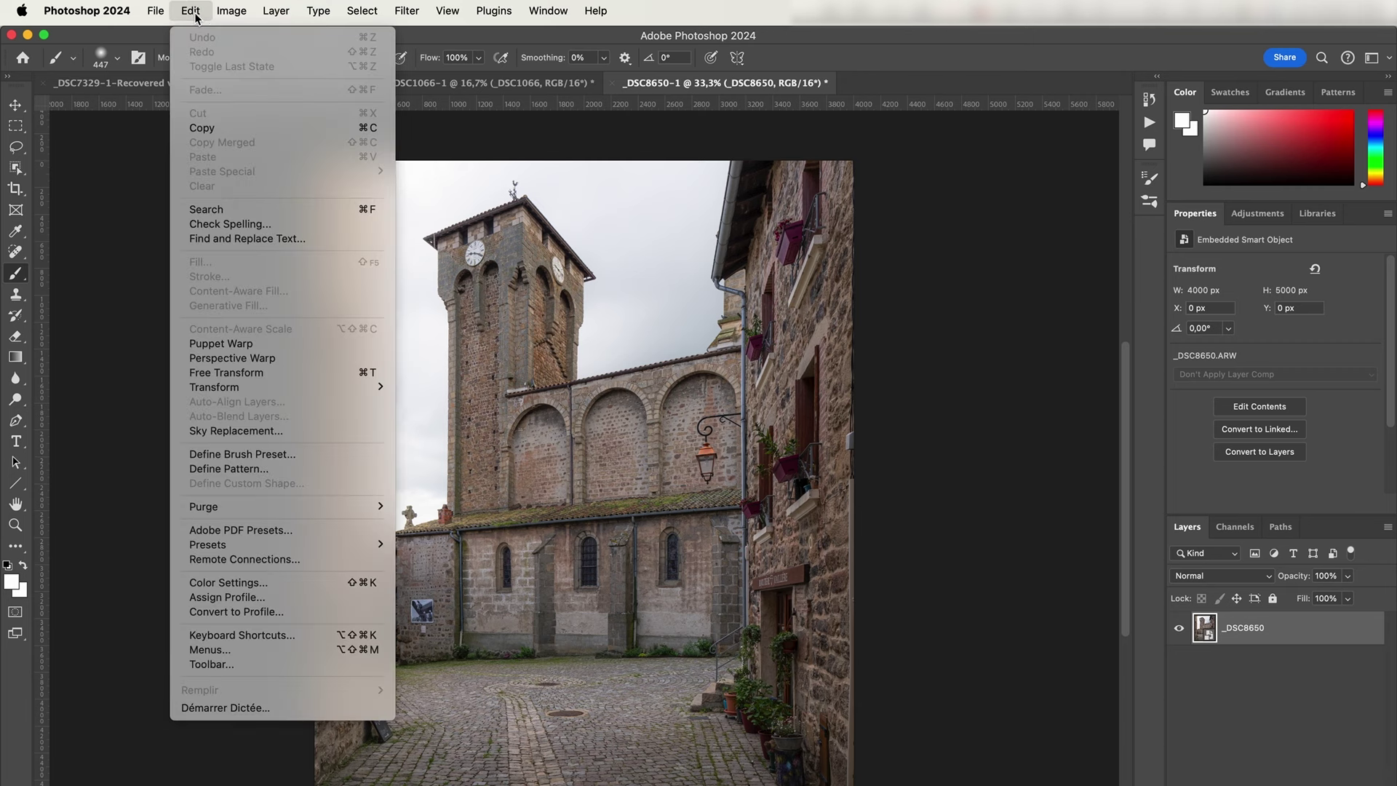
click(229, 433)
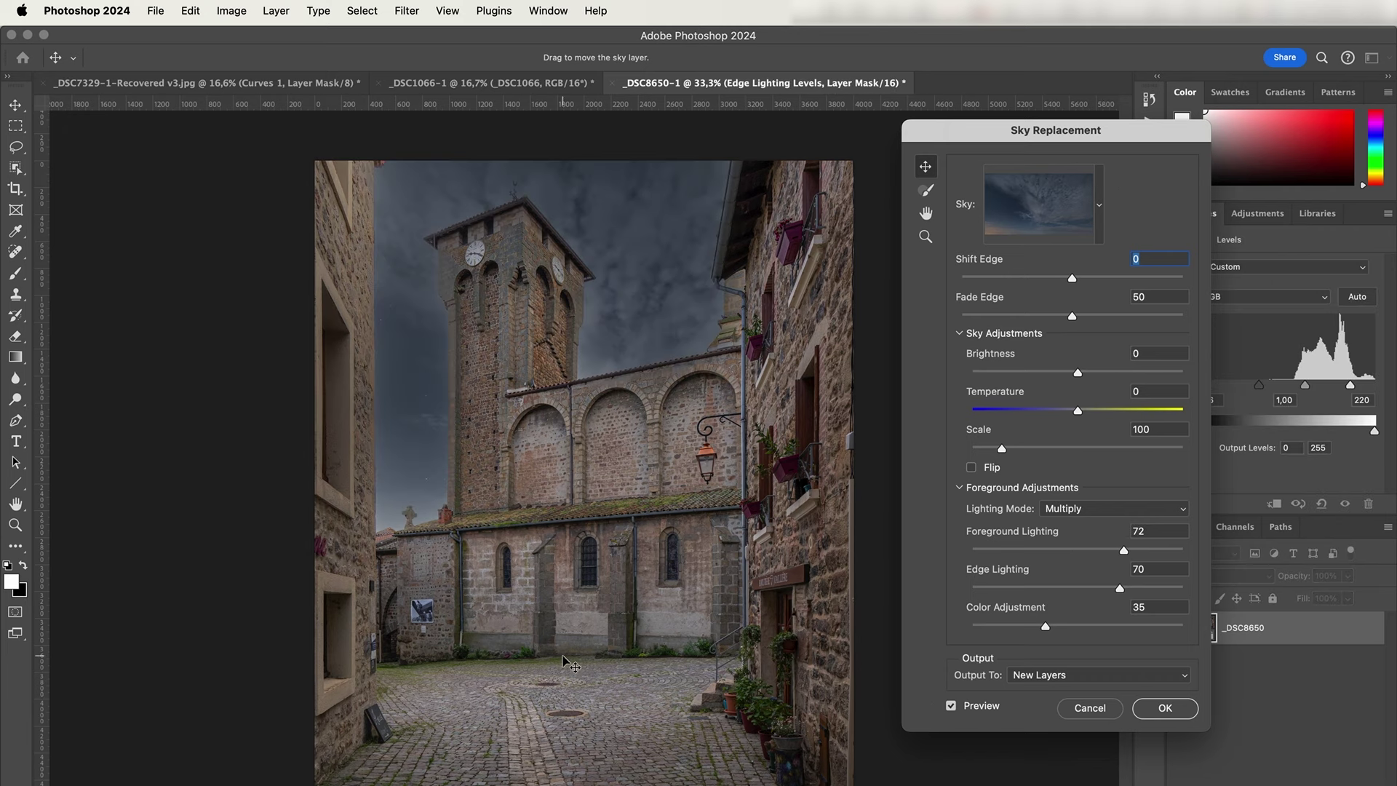
Step: Create a new sky preset group named 'Louimagin Skies'
click(1101, 183)
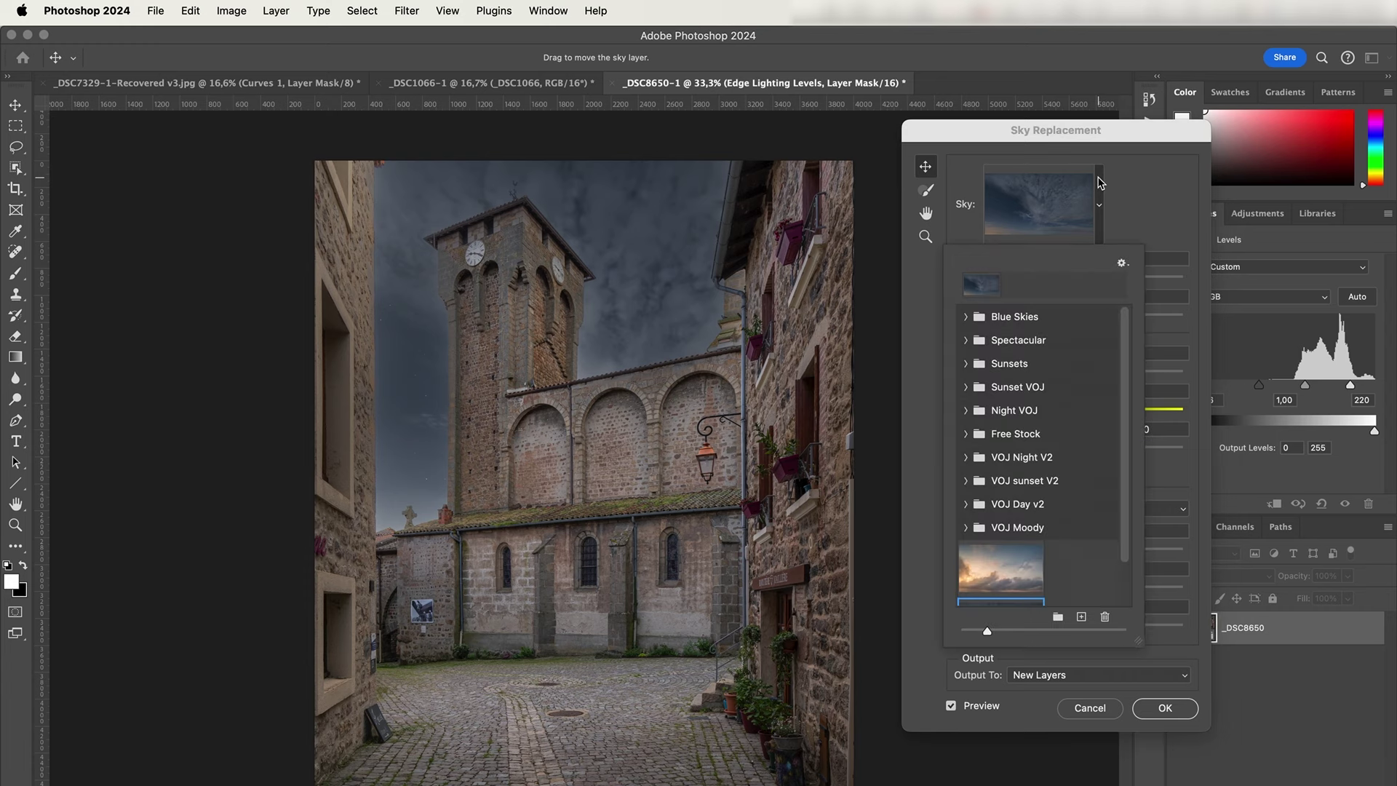
scroll(1034, 538, down, 2)
click(1057, 617)
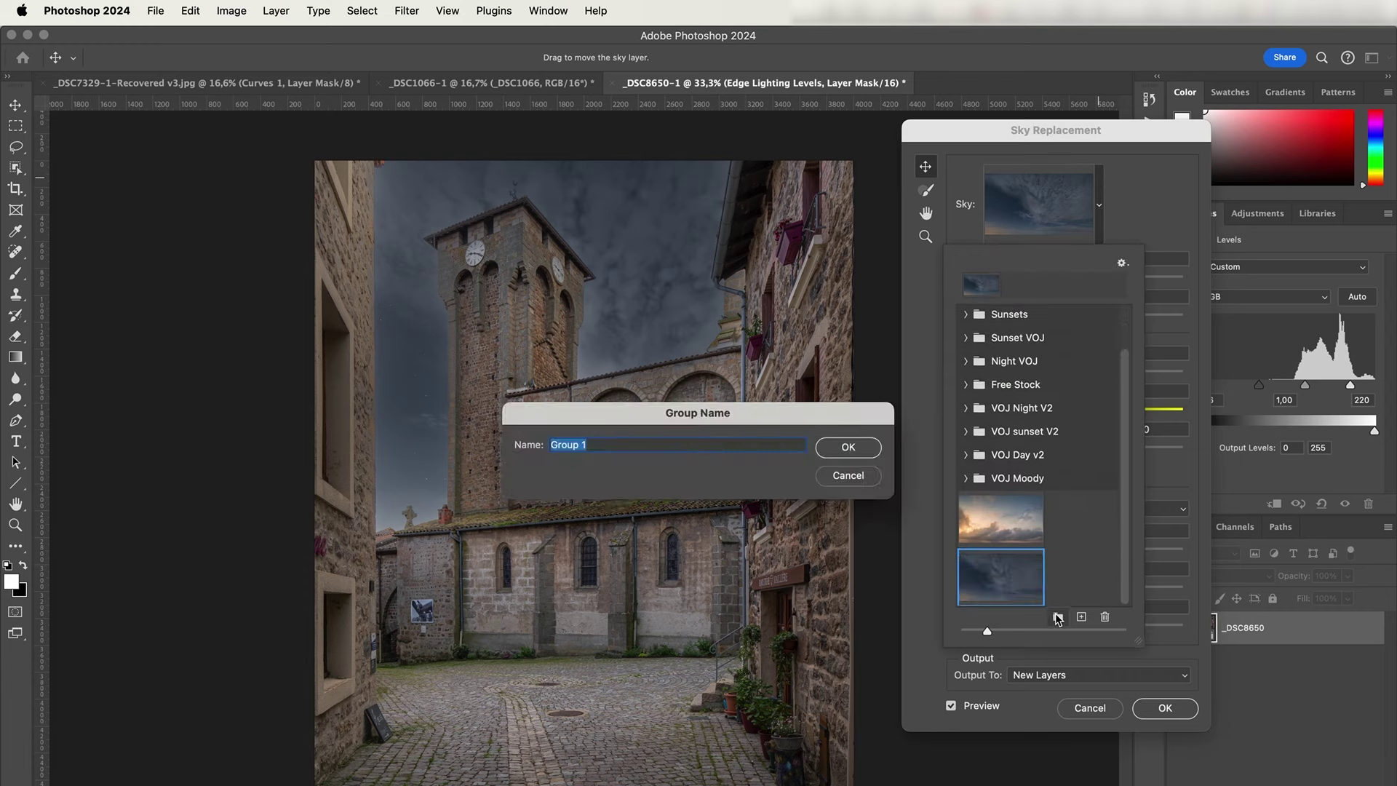
text(Louuim)
key(BackSpace)
key(BackSpace)
key(BackSpace)
text(imagin Skies)
key(Return)
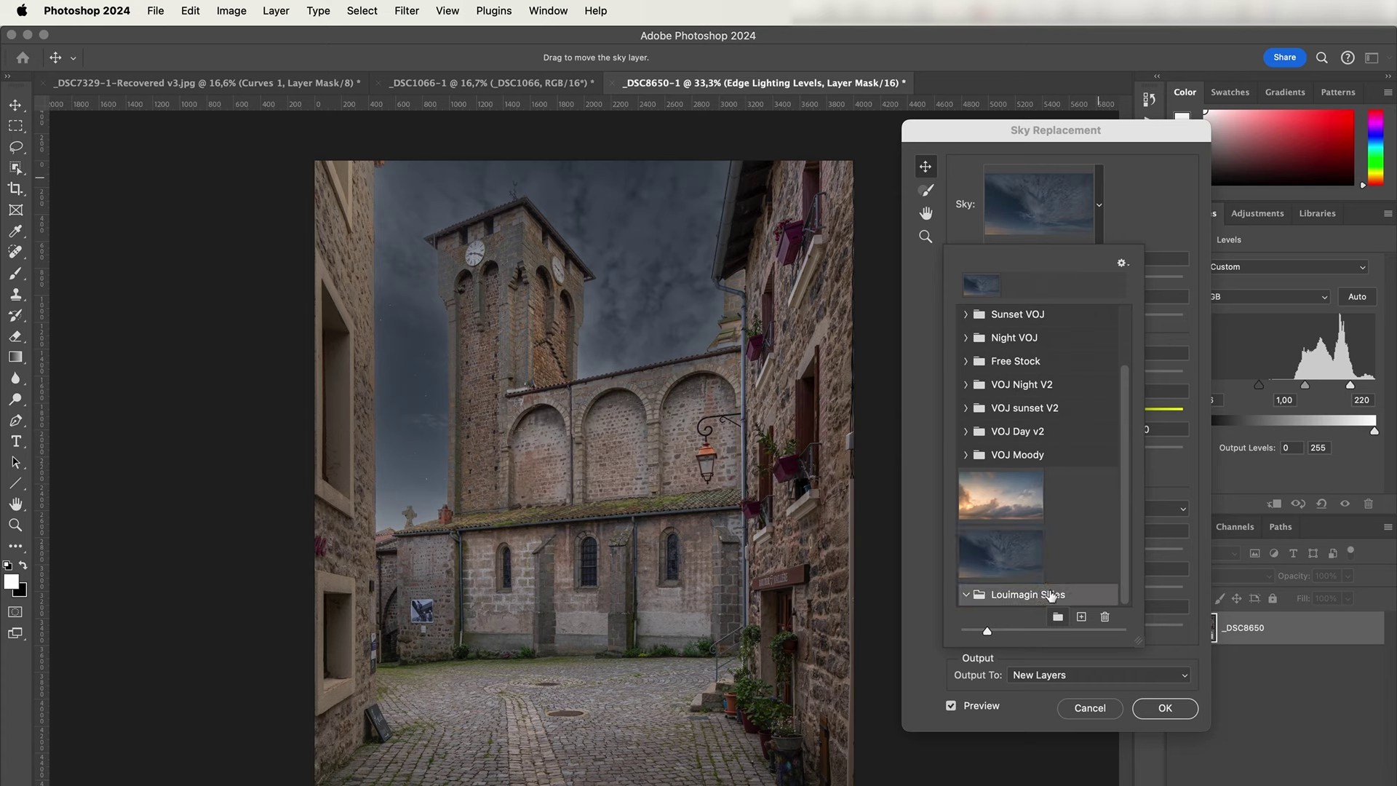
Step: Add the Sky Pack Louimagin TIFF images to the new group
click(1083, 617)
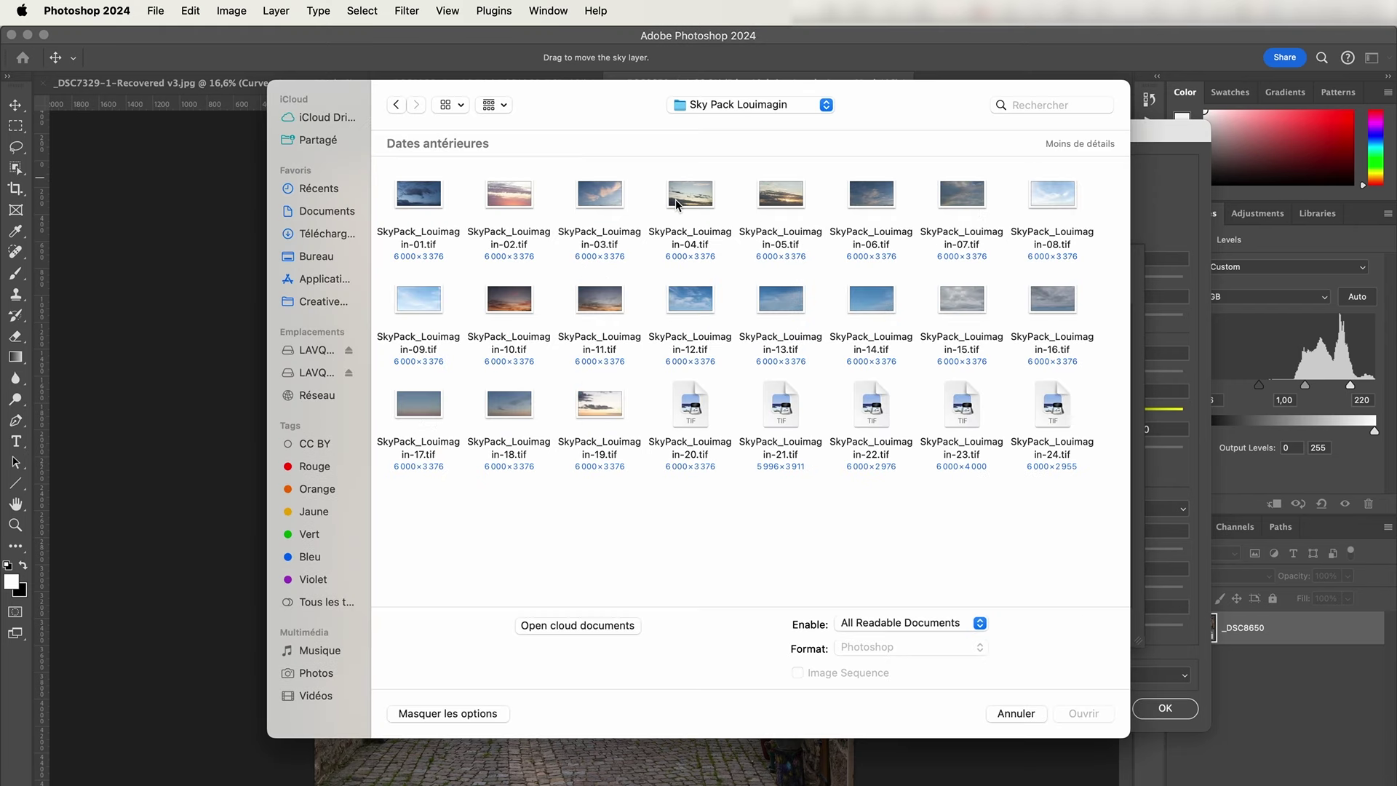
drag(387, 172, 1111, 484)
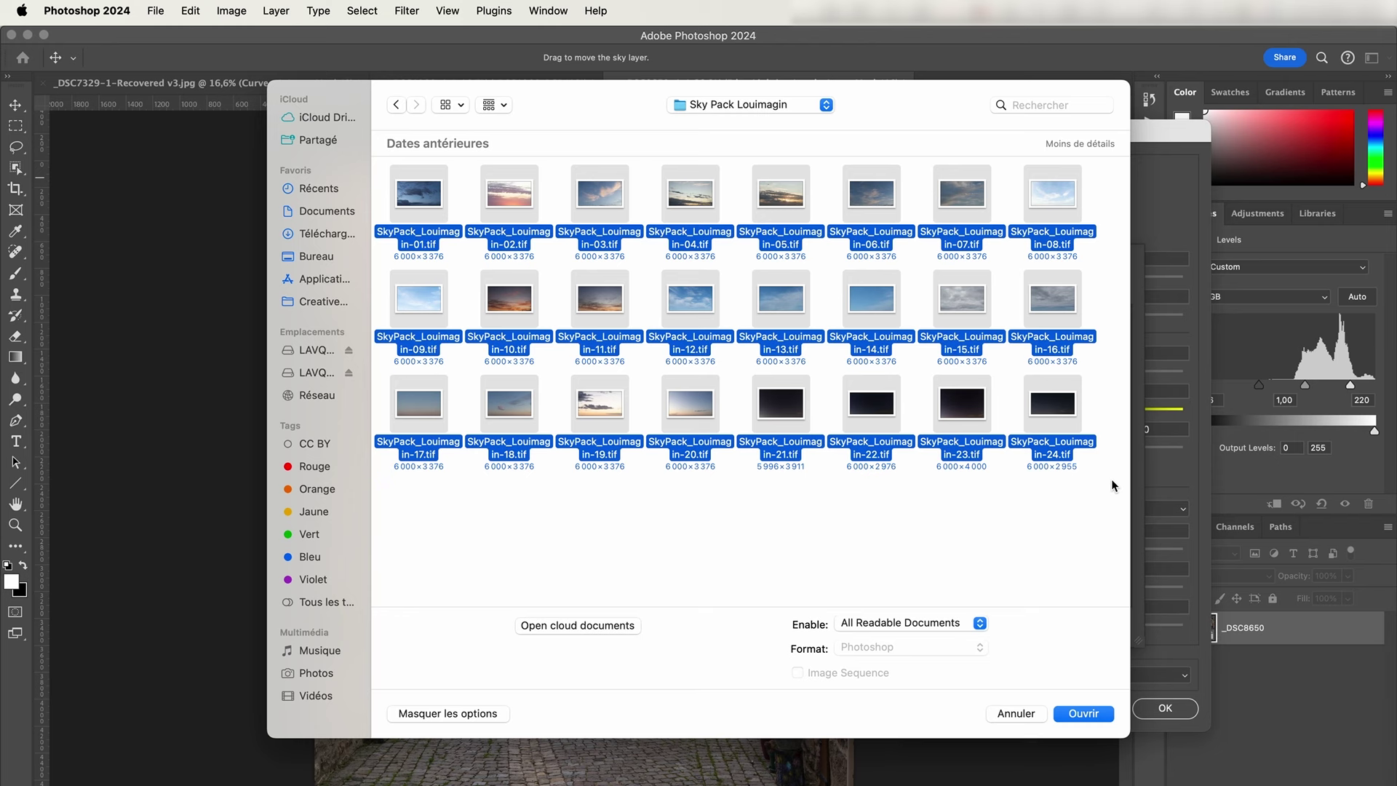
click(1086, 714)
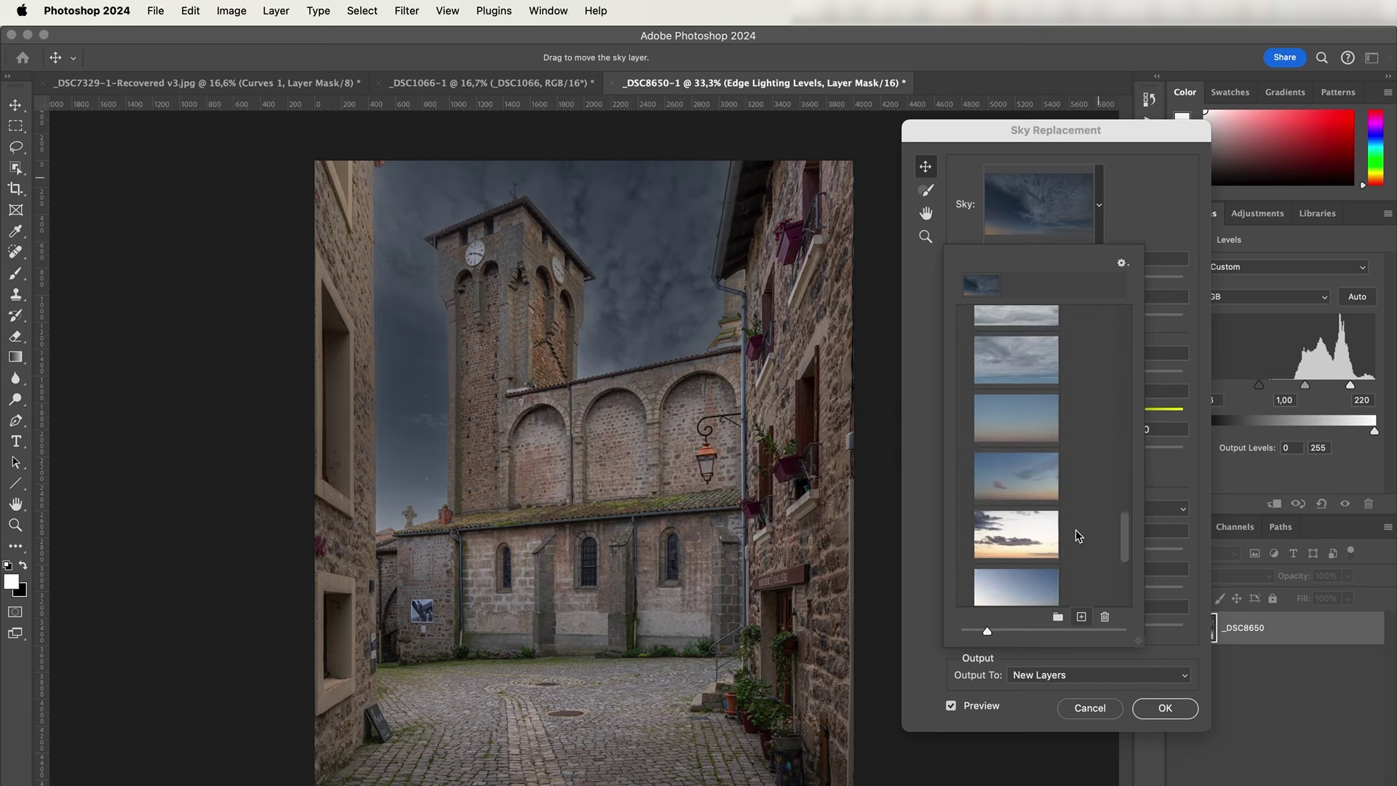
Step: Try the first Louimagin skies: pink sunset, blue with lit clouds, dusk with dark clouds
scroll(1076, 530, down, 5)
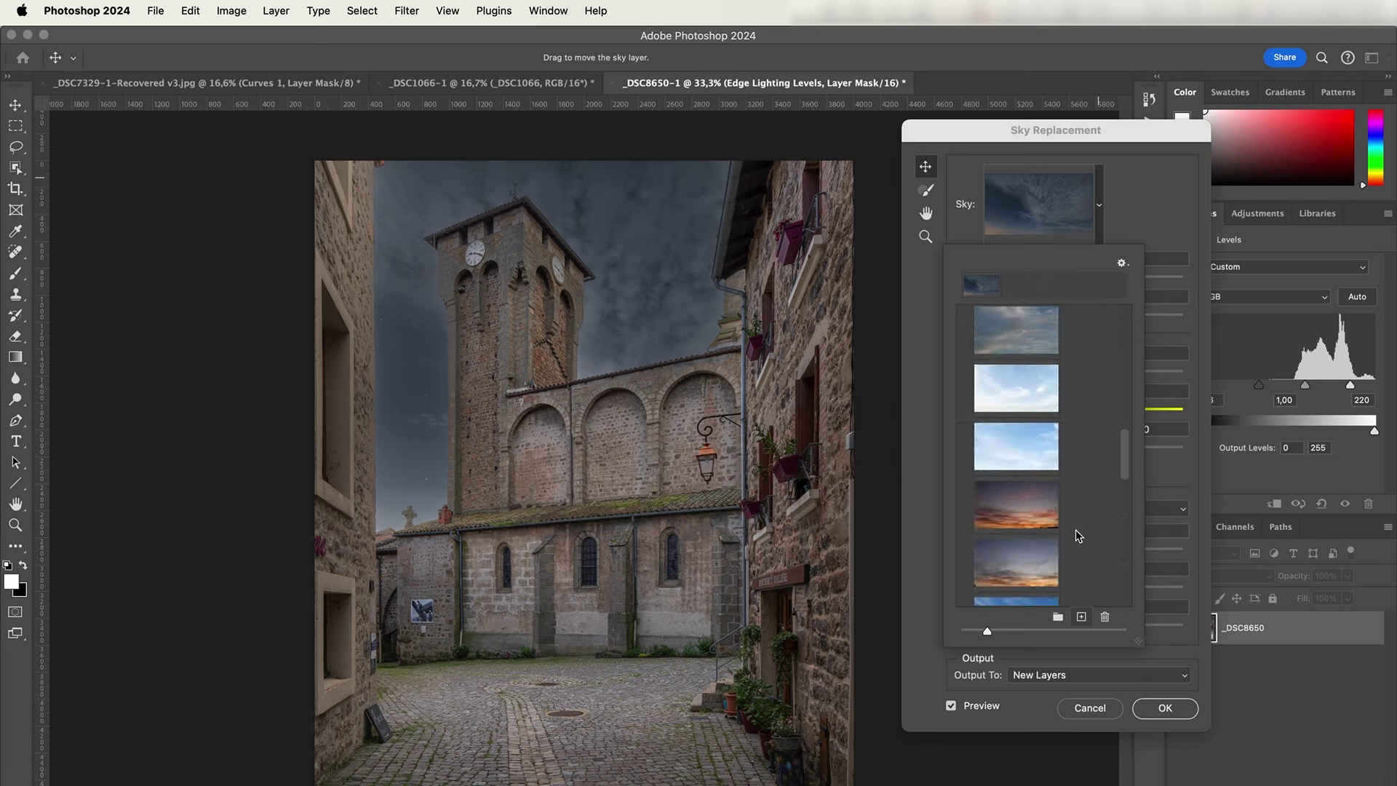
scroll(1076, 530, up, 5)
scroll(1076, 530, up, 3)
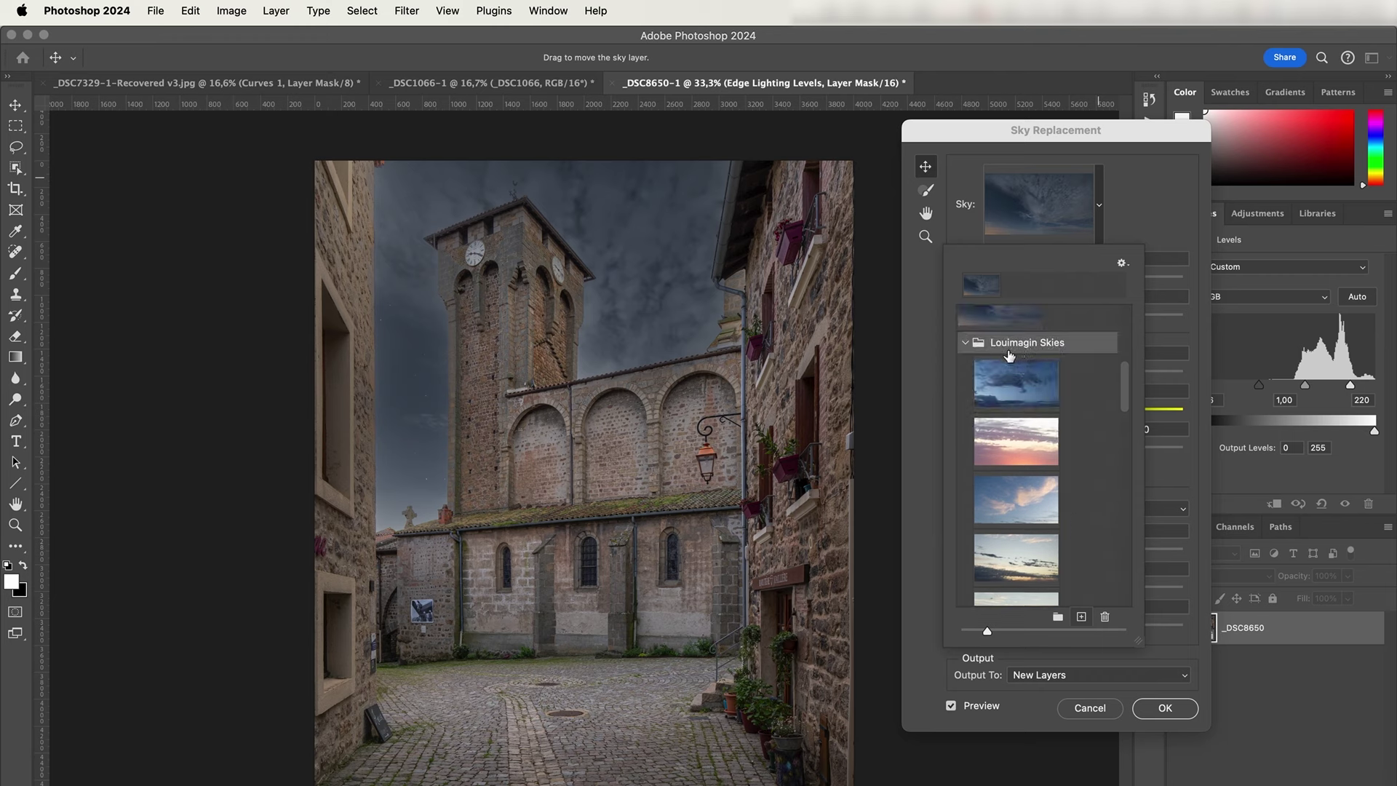
click(1007, 380)
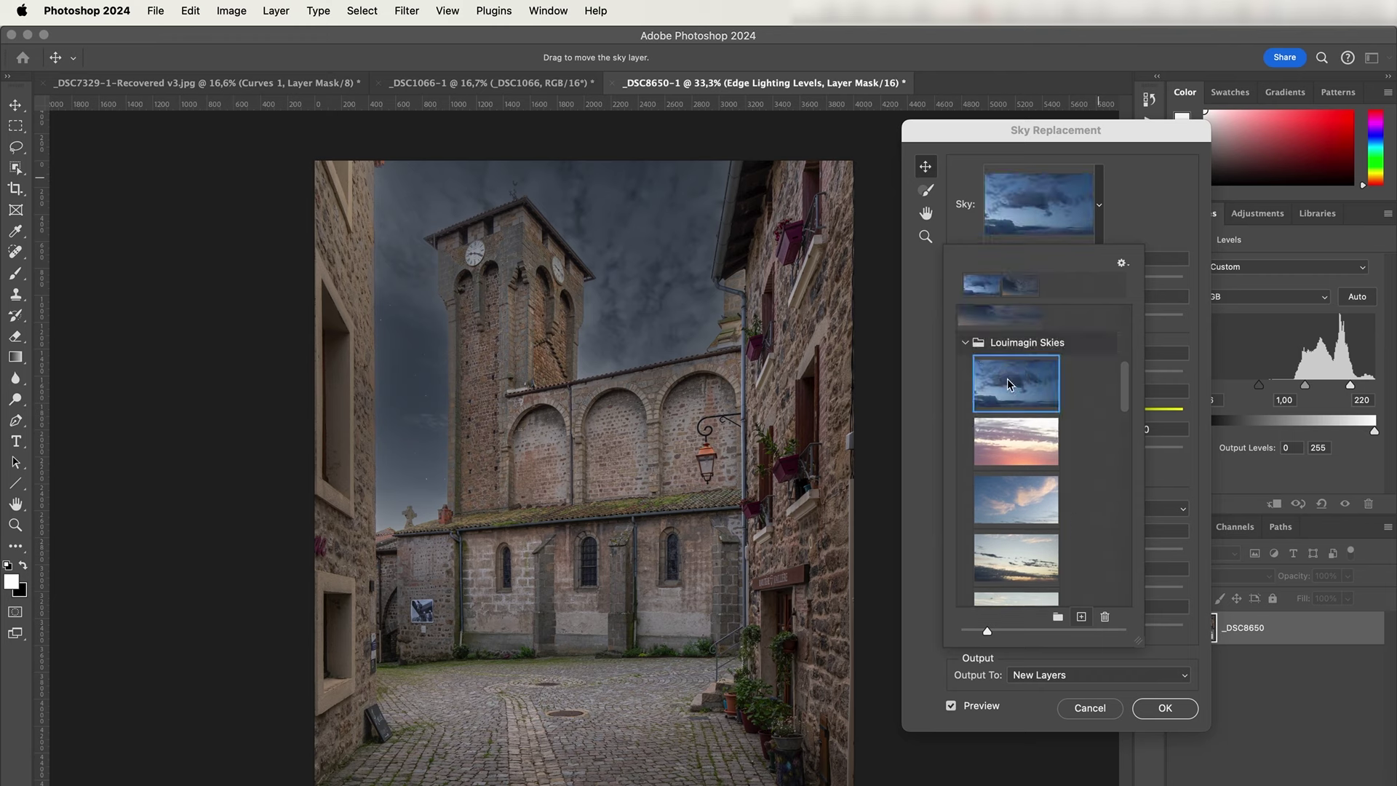
click(1024, 449)
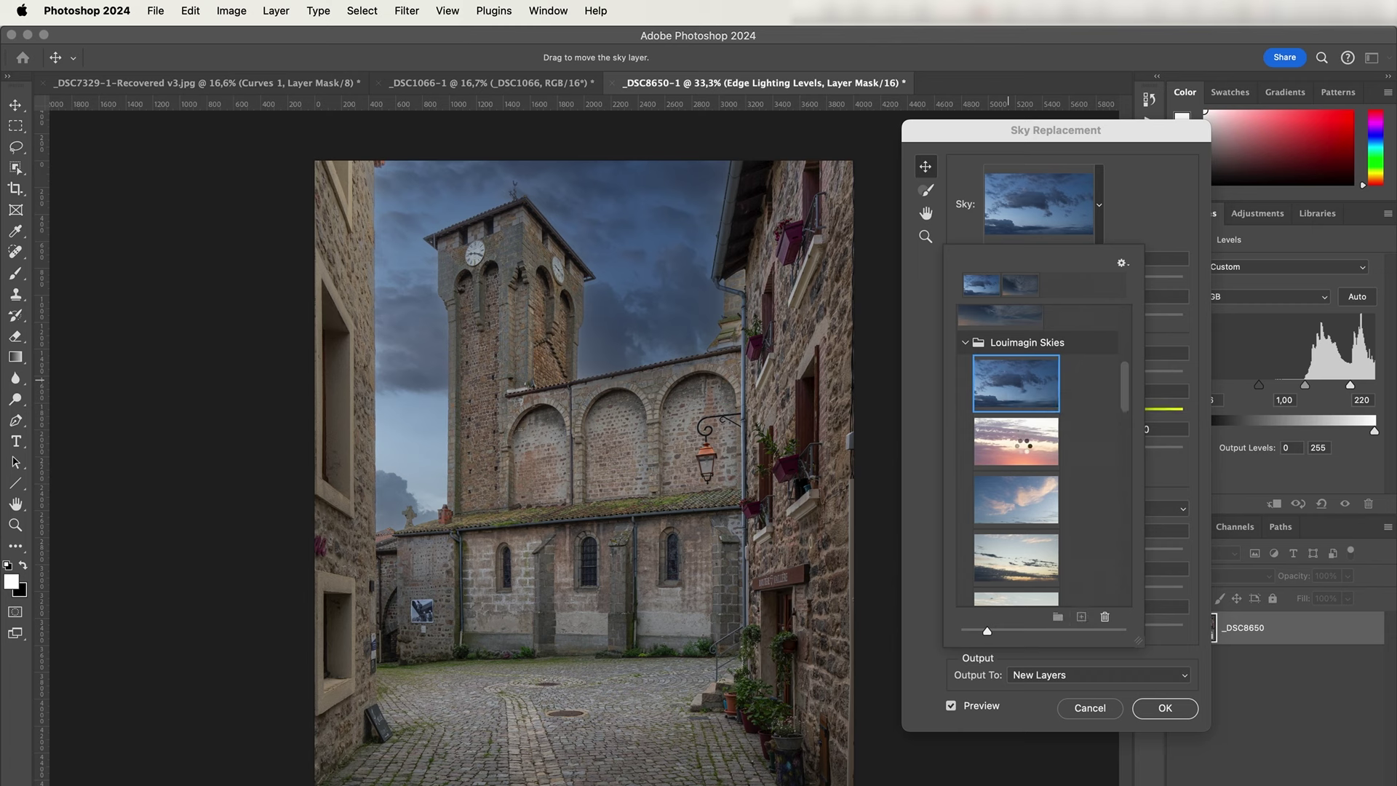
click(1023, 509)
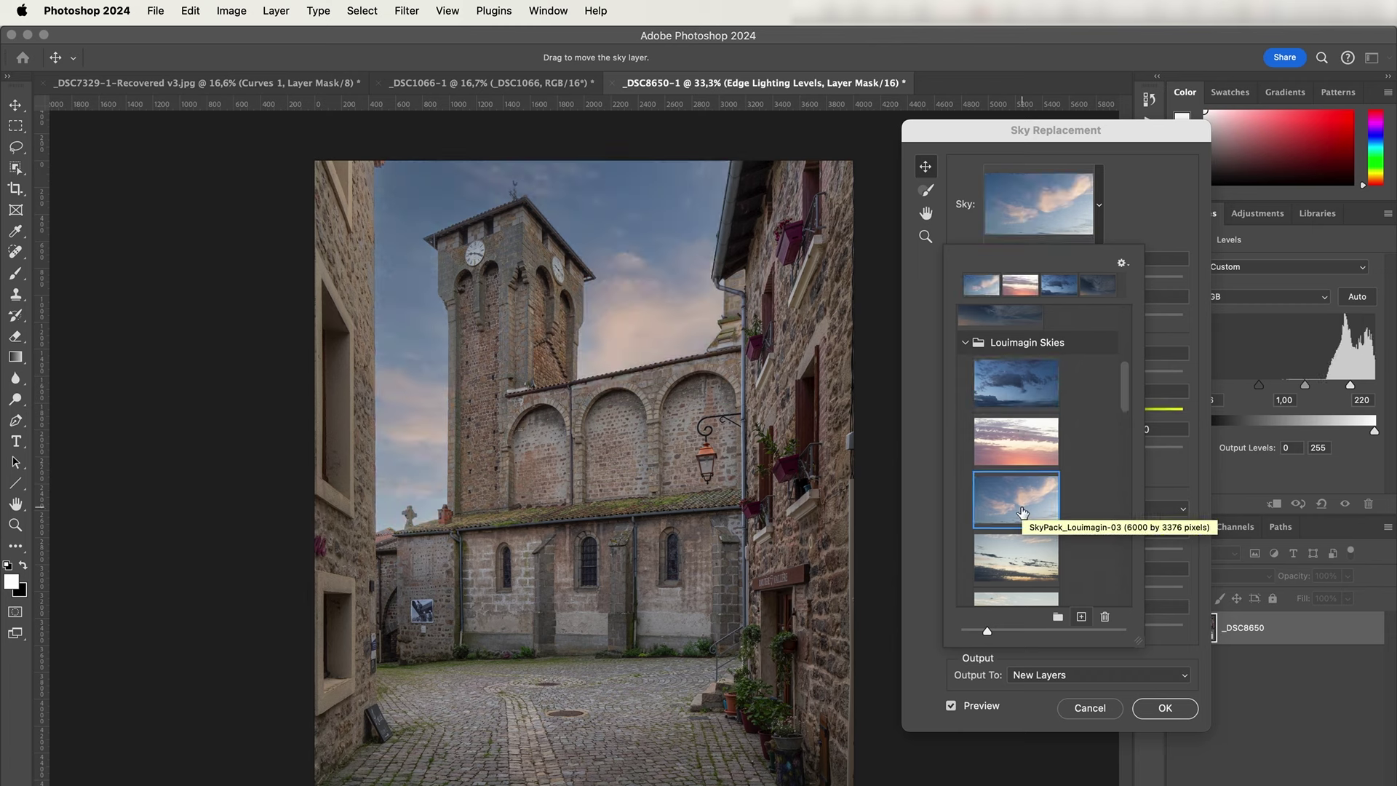
click(1017, 548)
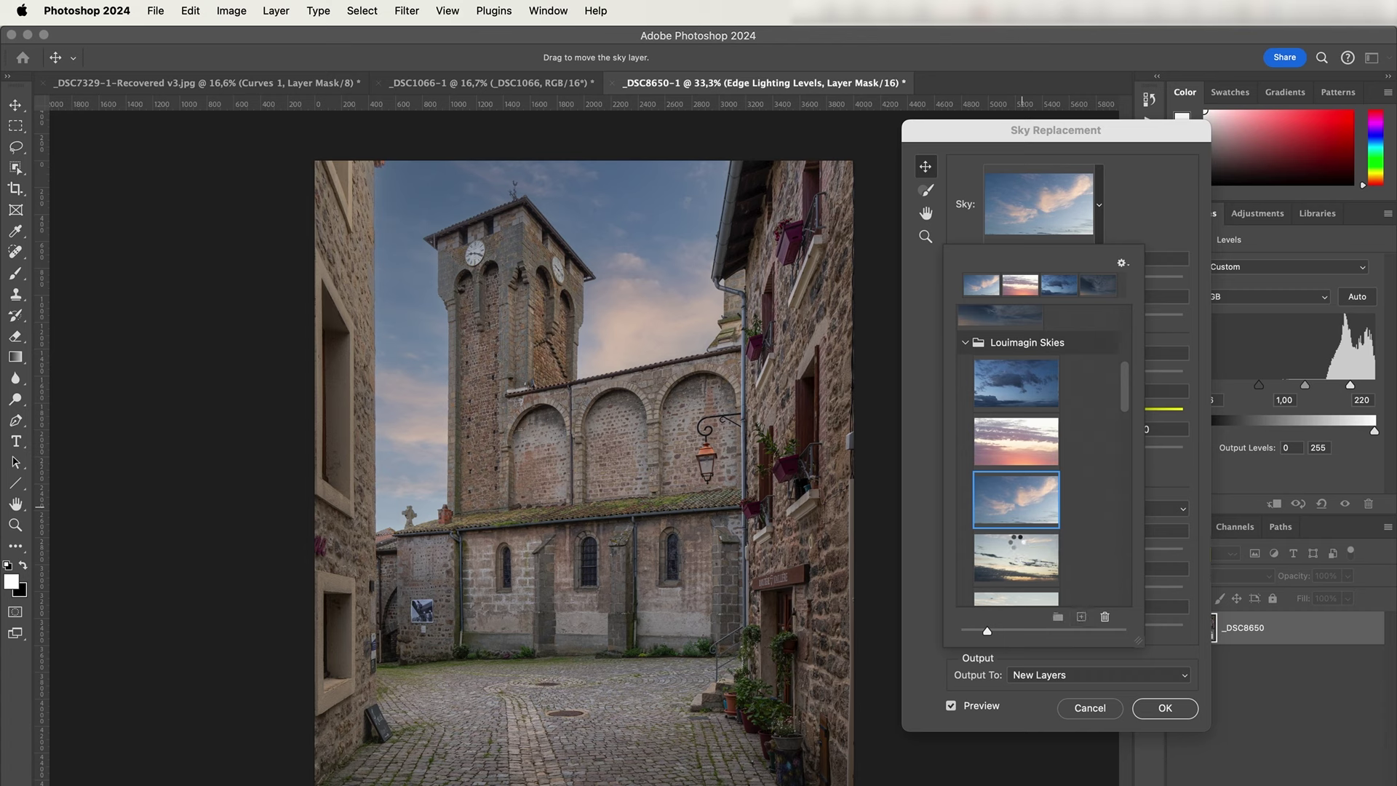
Step: Try further dusk, blue cloudy, light-blue and orange sunset Louimagin skies
scroll(1017, 545, down, 1)
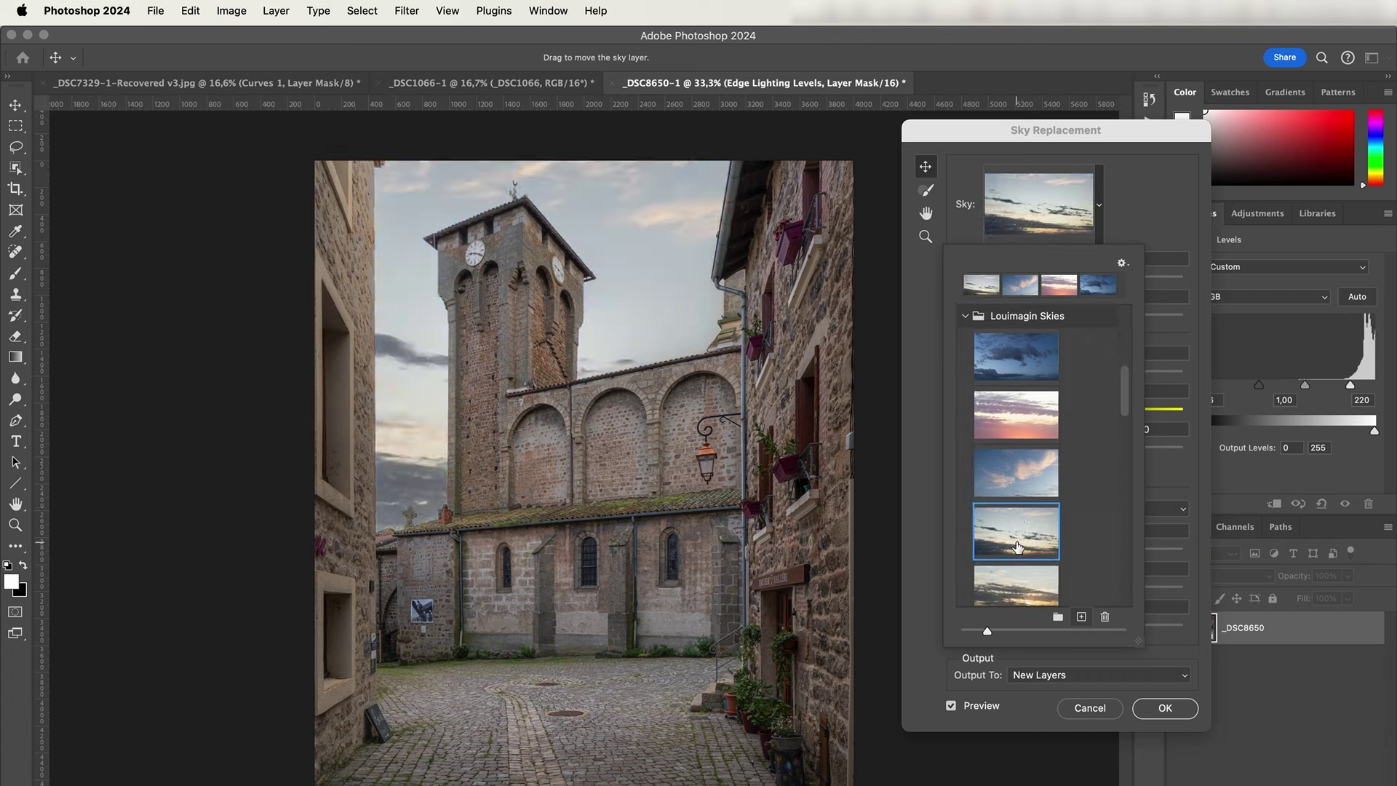
scroll(1017, 547, down, 1)
click(1017, 559)
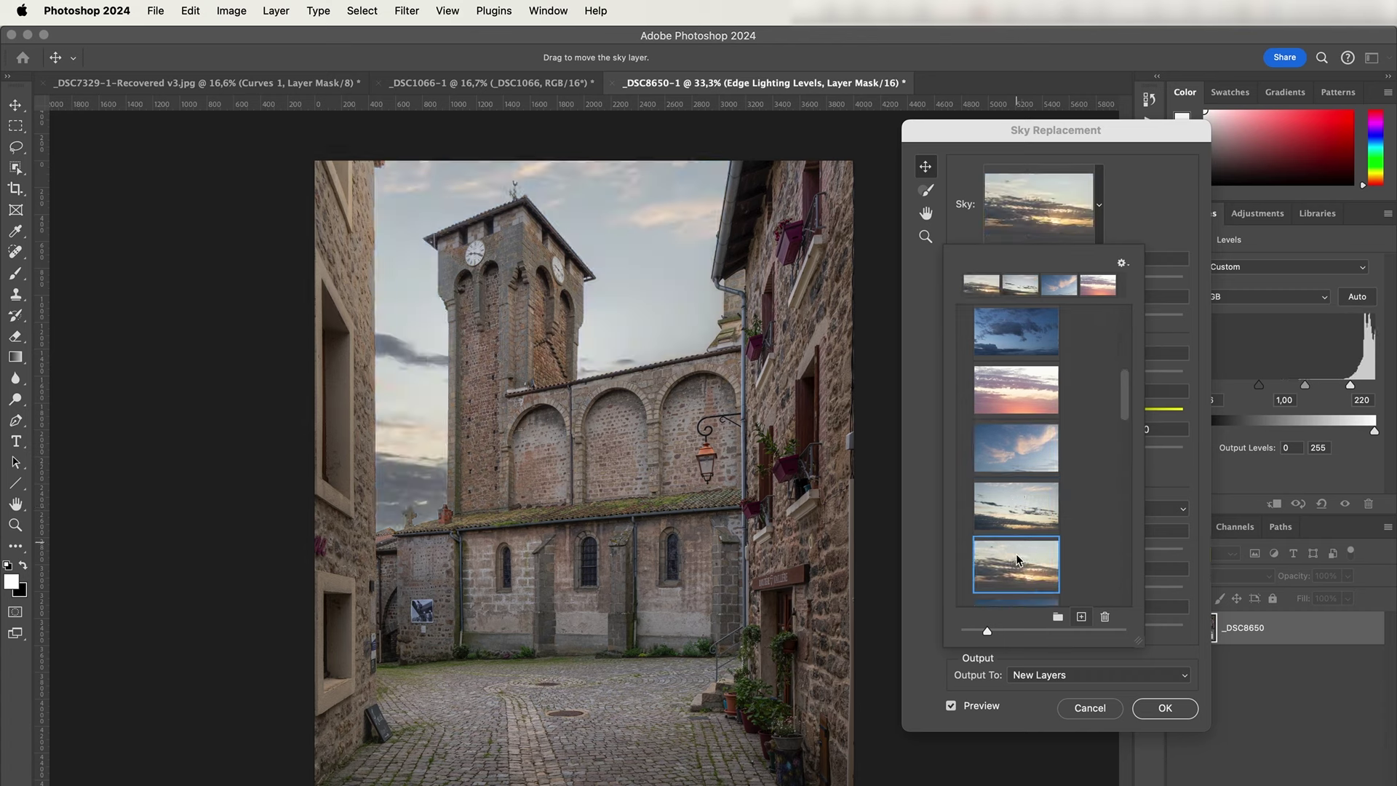
scroll(1017, 559, down, 4)
click(1020, 500)
scroll(1027, 500, down, 2)
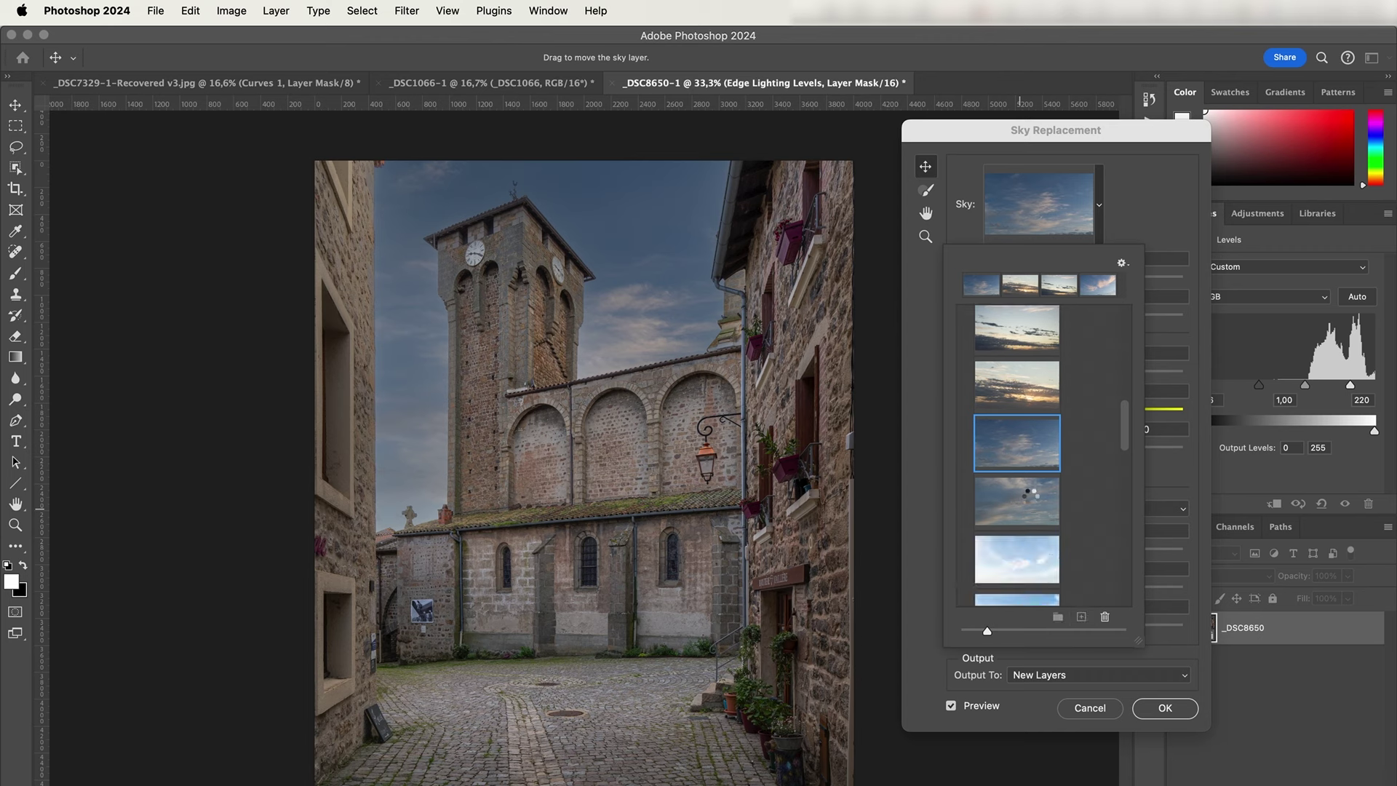
click(1022, 547)
scroll(1054, 478, down, 4)
click(1057, 489)
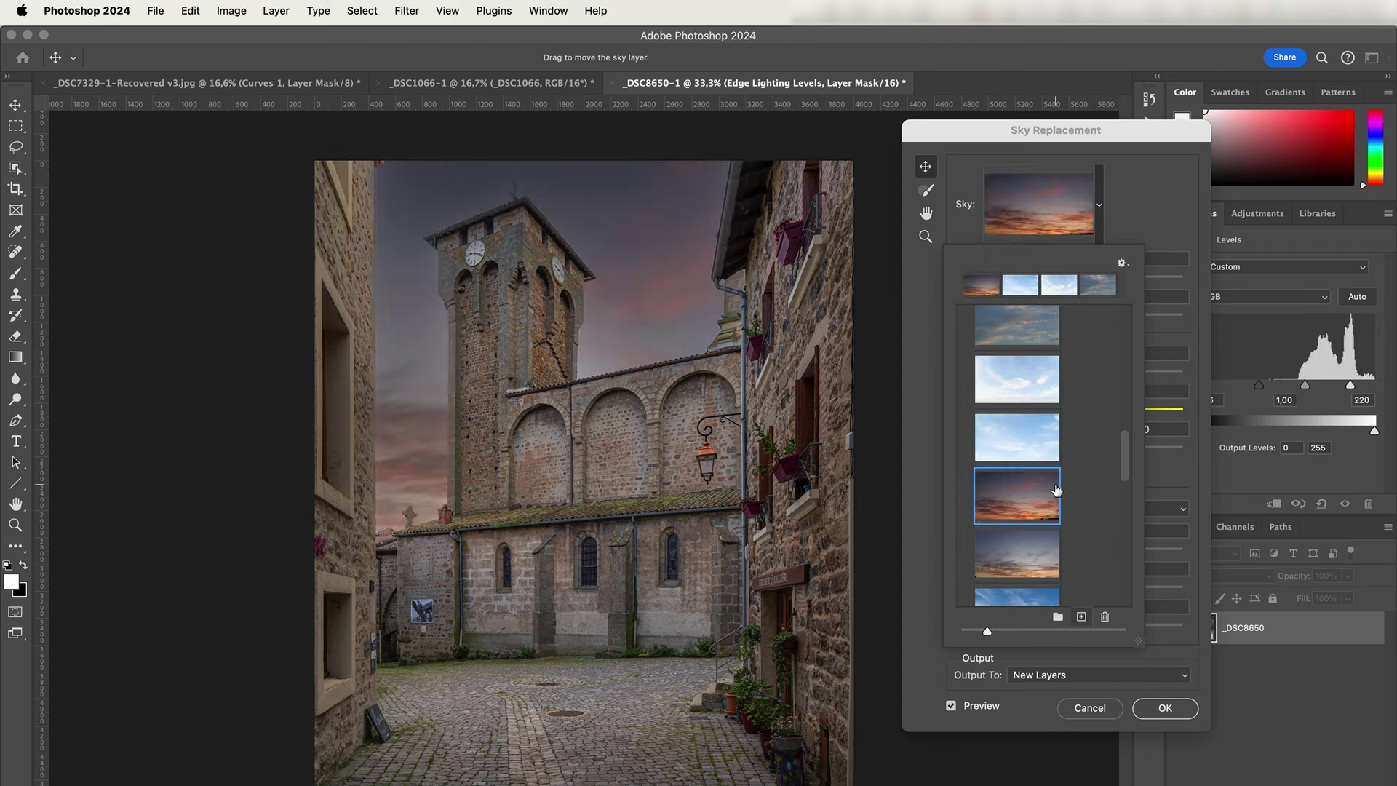
Step: Try white-cloud and clear blue skies, ending on the blue dusk sky with pink clouds
scroll(1026, 509, down, 3)
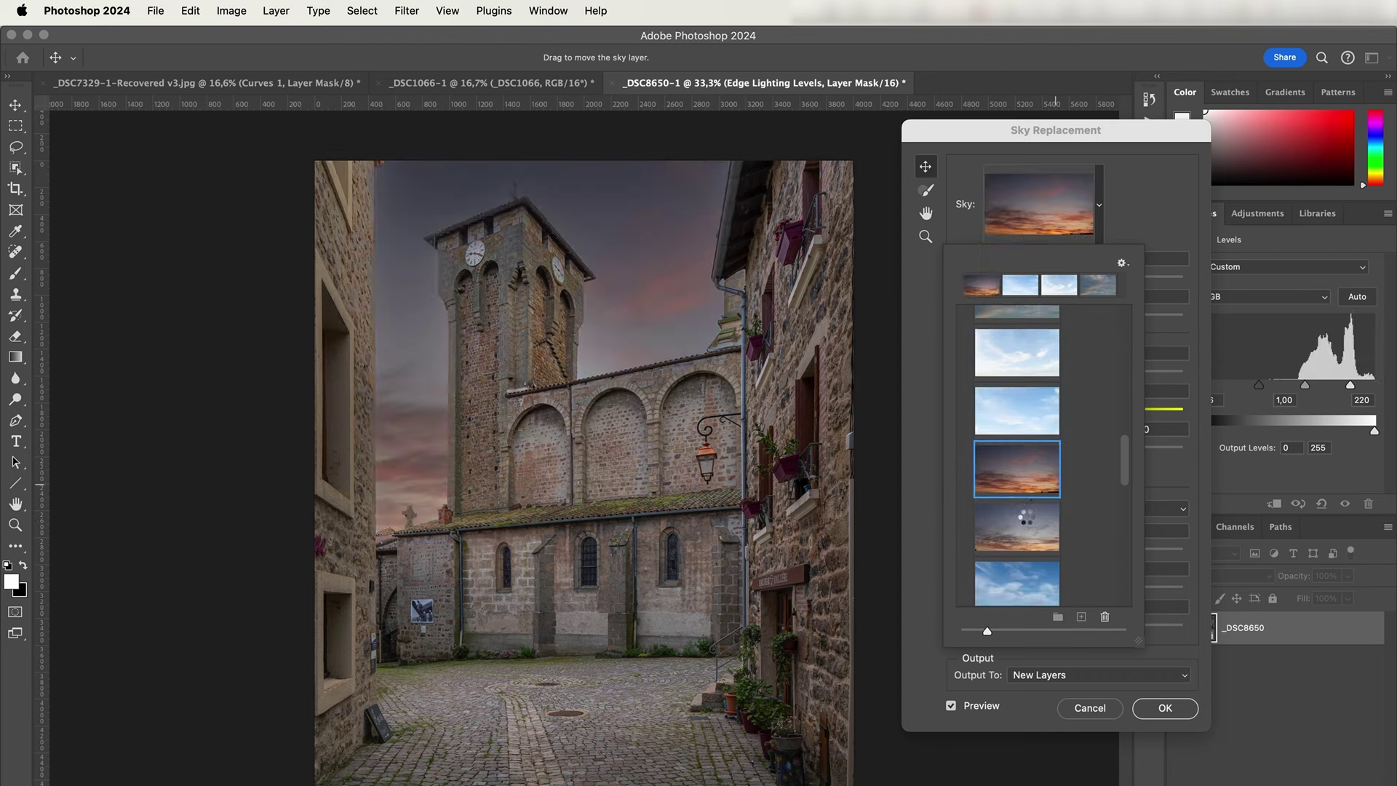
click(1025, 509)
scroll(1024, 509, down, 2)
scroll(1014, 545, down, 1)
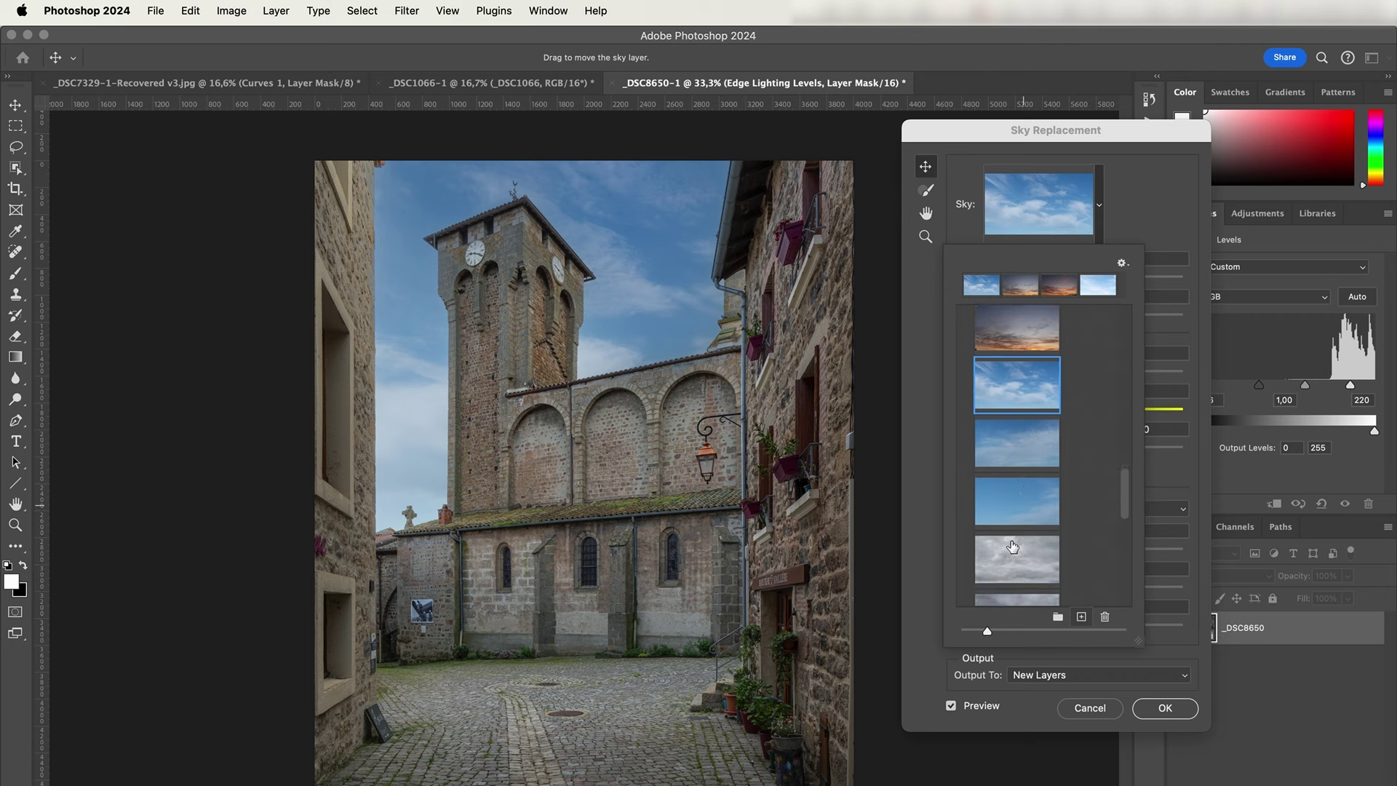
click(1023, 503)
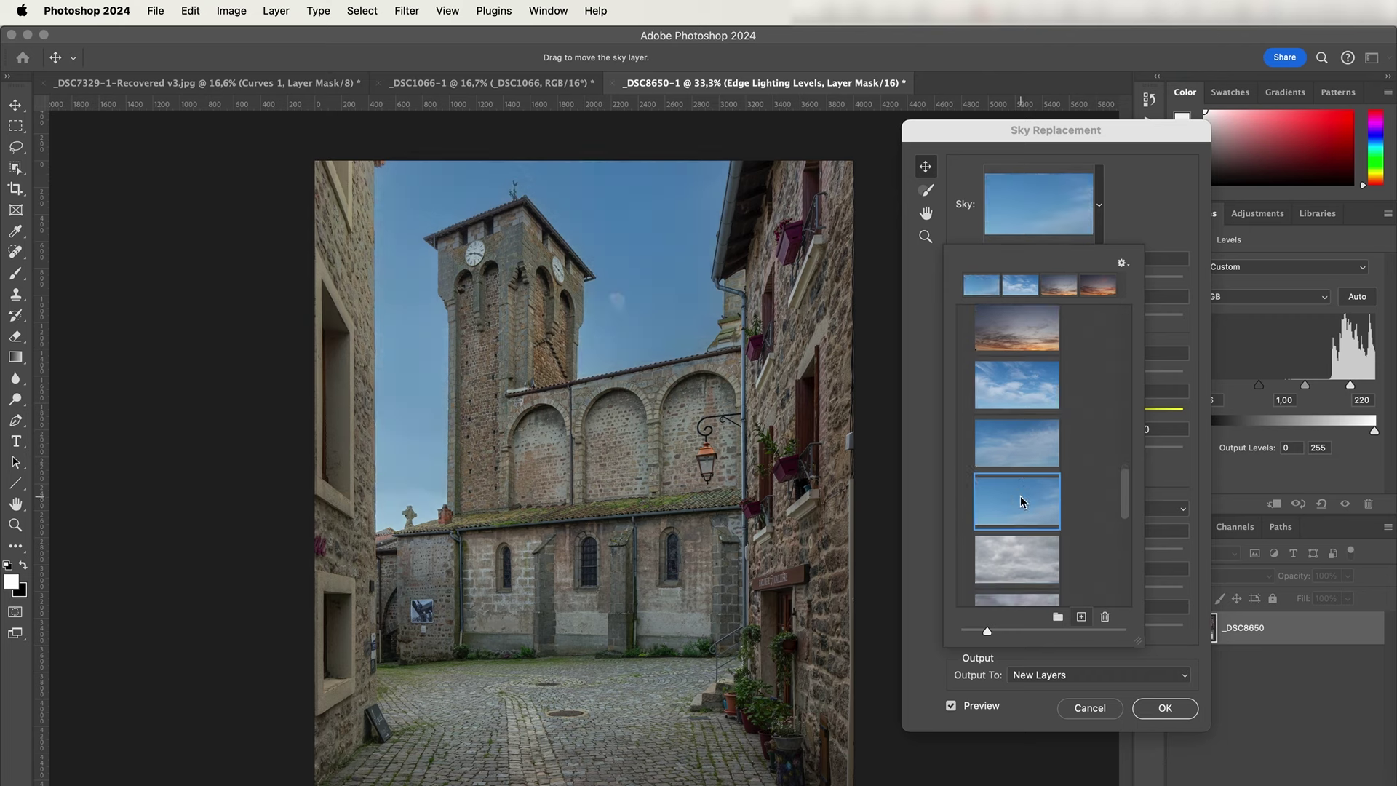
scroll(1023, 503, down, 5)
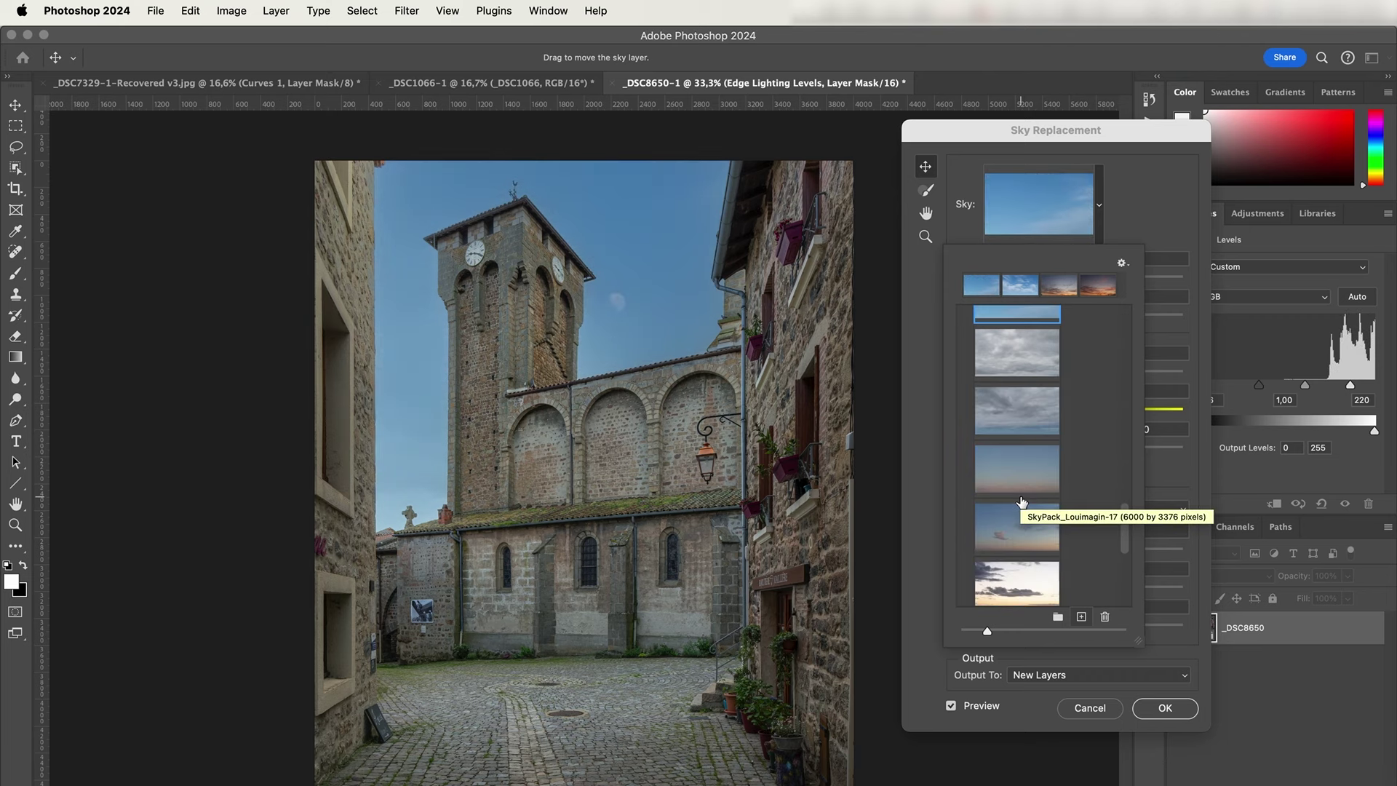
click(1037, 455)
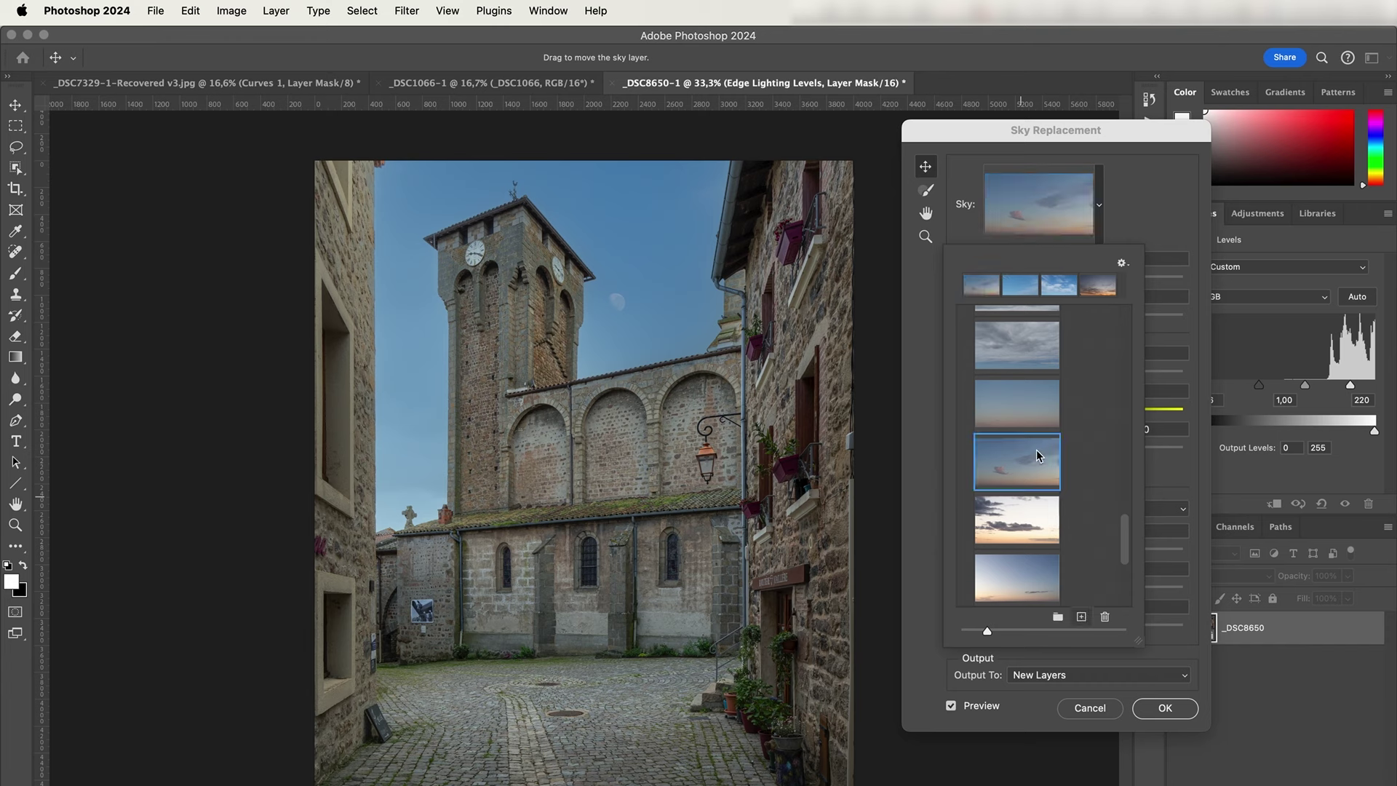
scroll(1037, 456, down, 4)
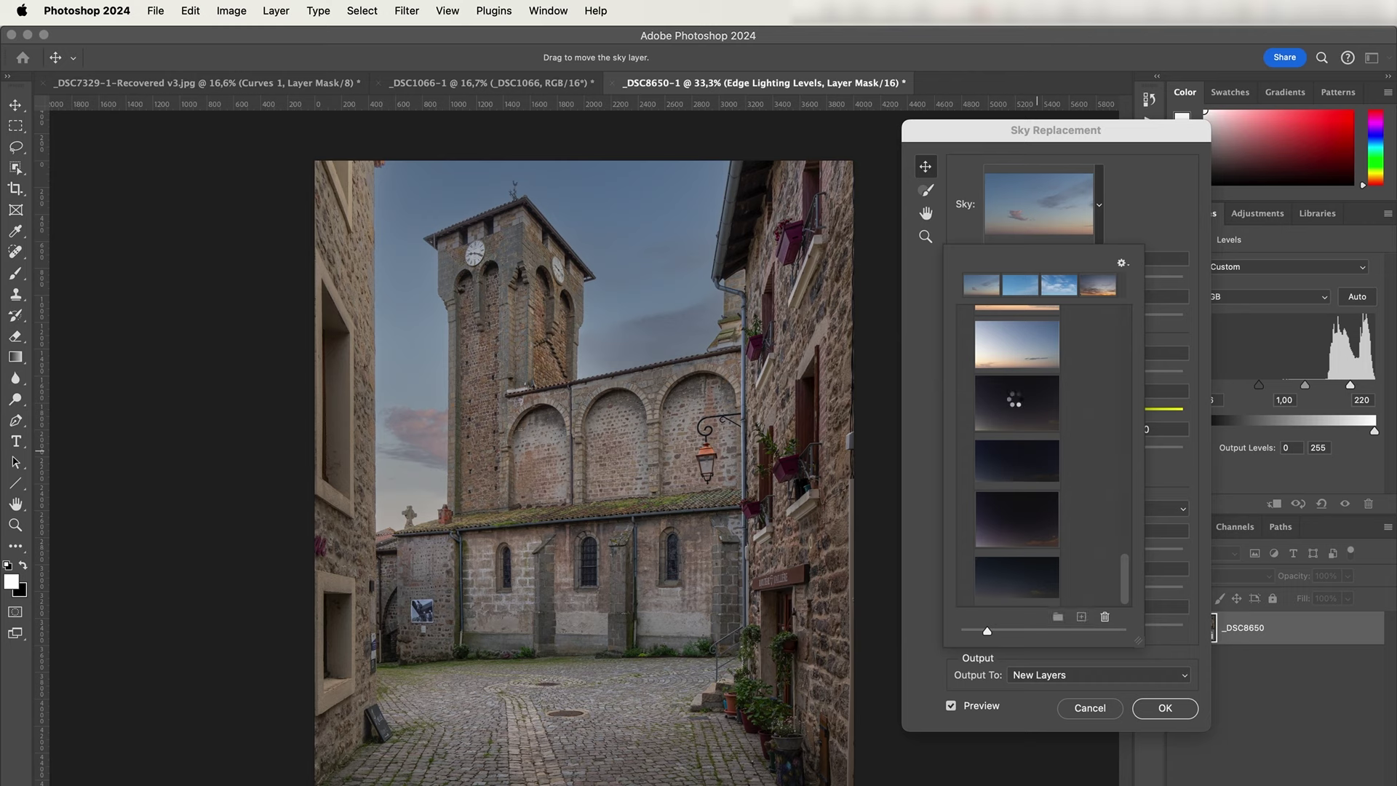
Step: Preview the group's four night skies and a sunset sky
click(1016, 404)
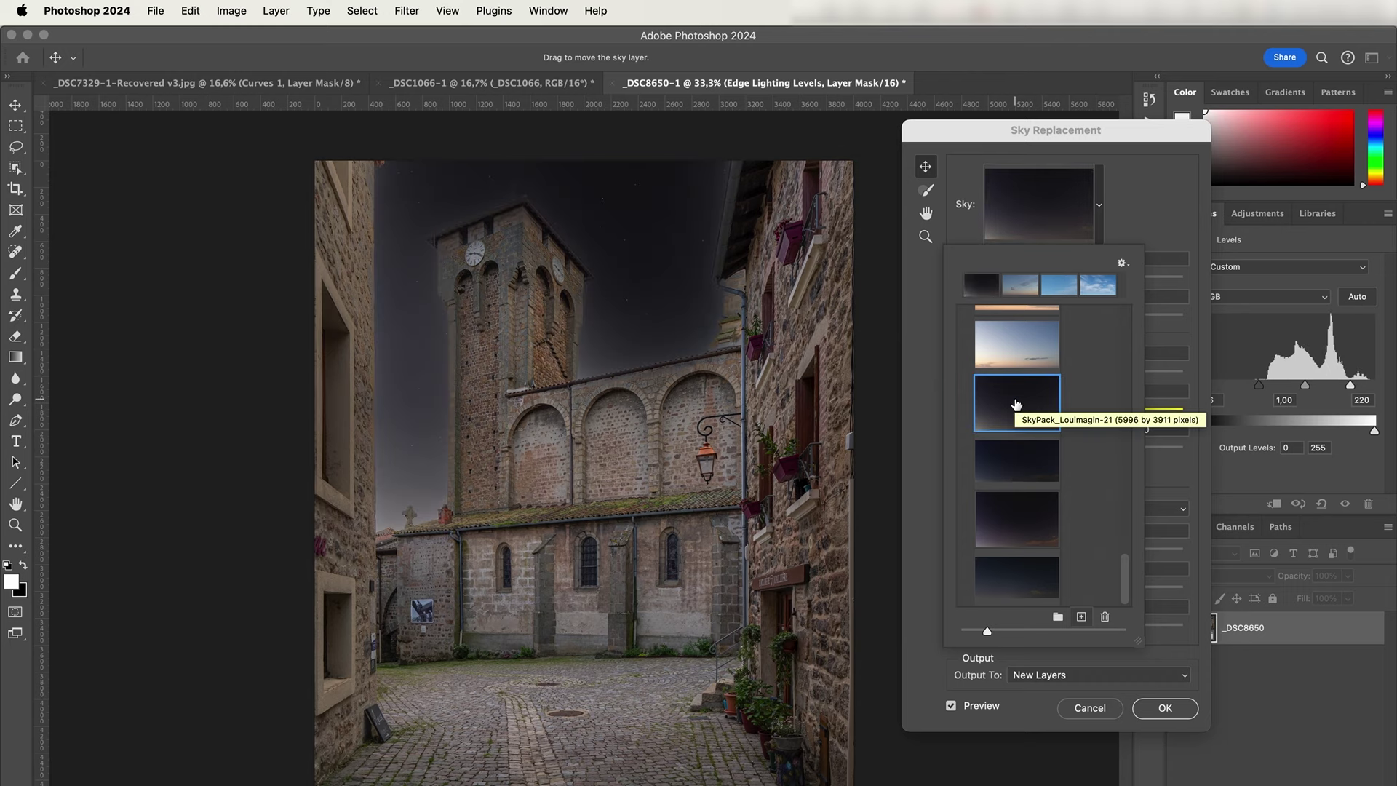
click(1012, 469)
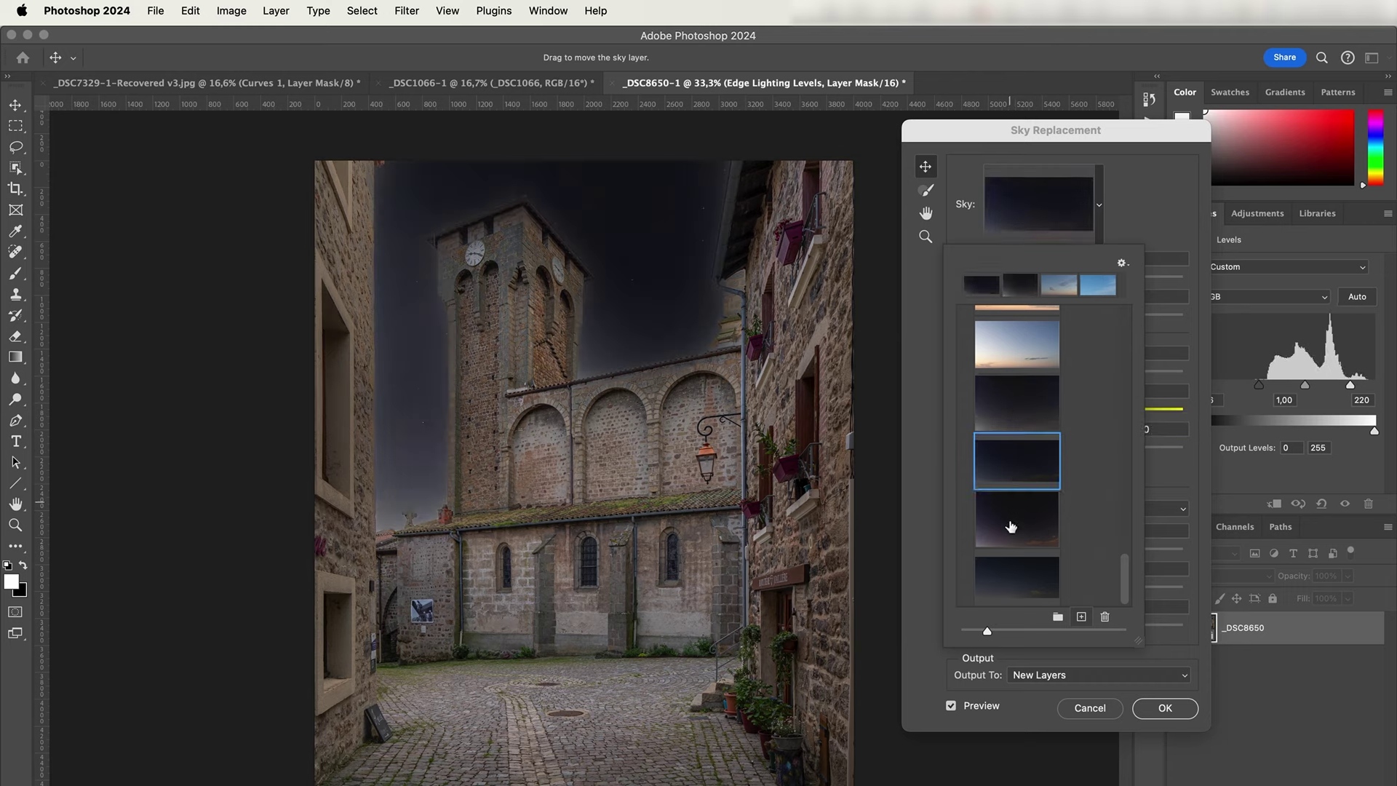
click(1010, 525)
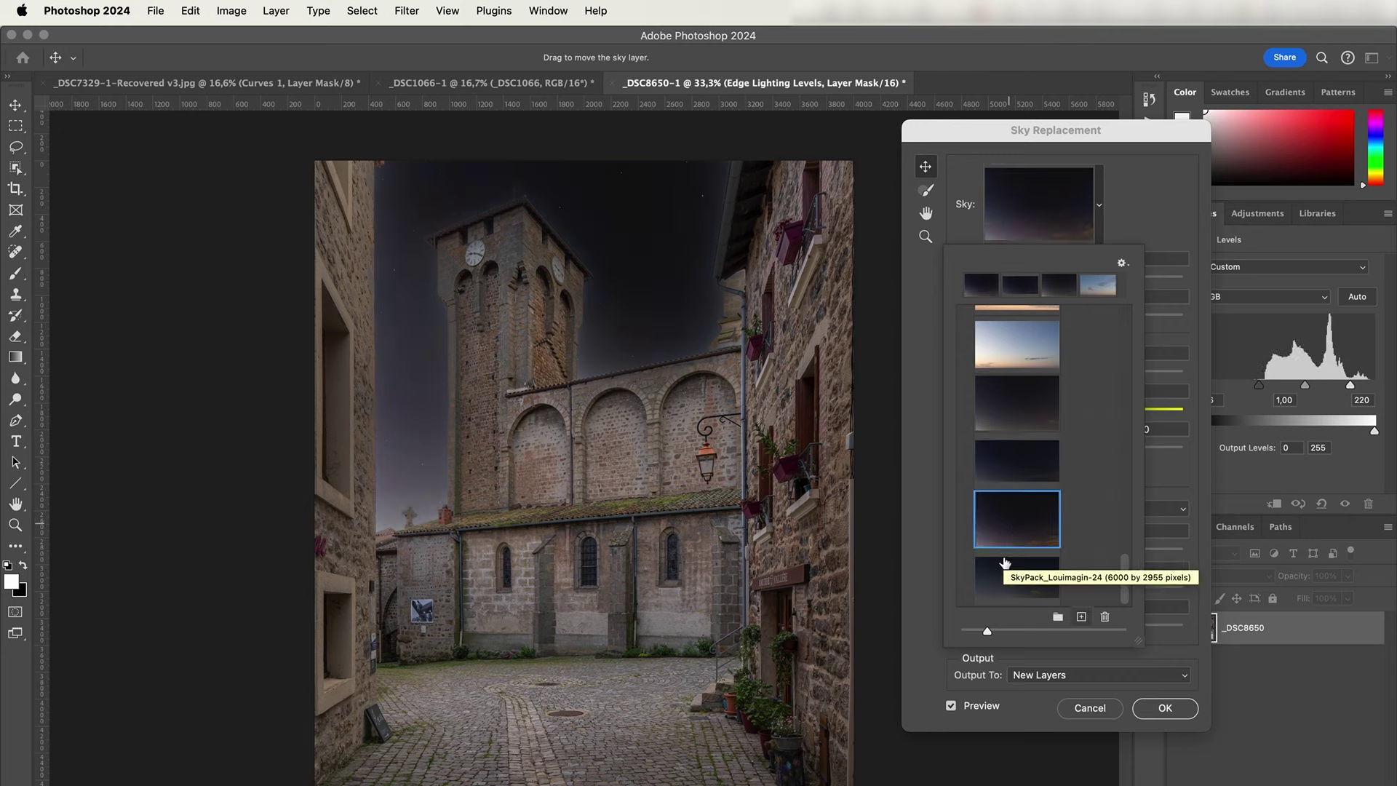
click(1002, 582)
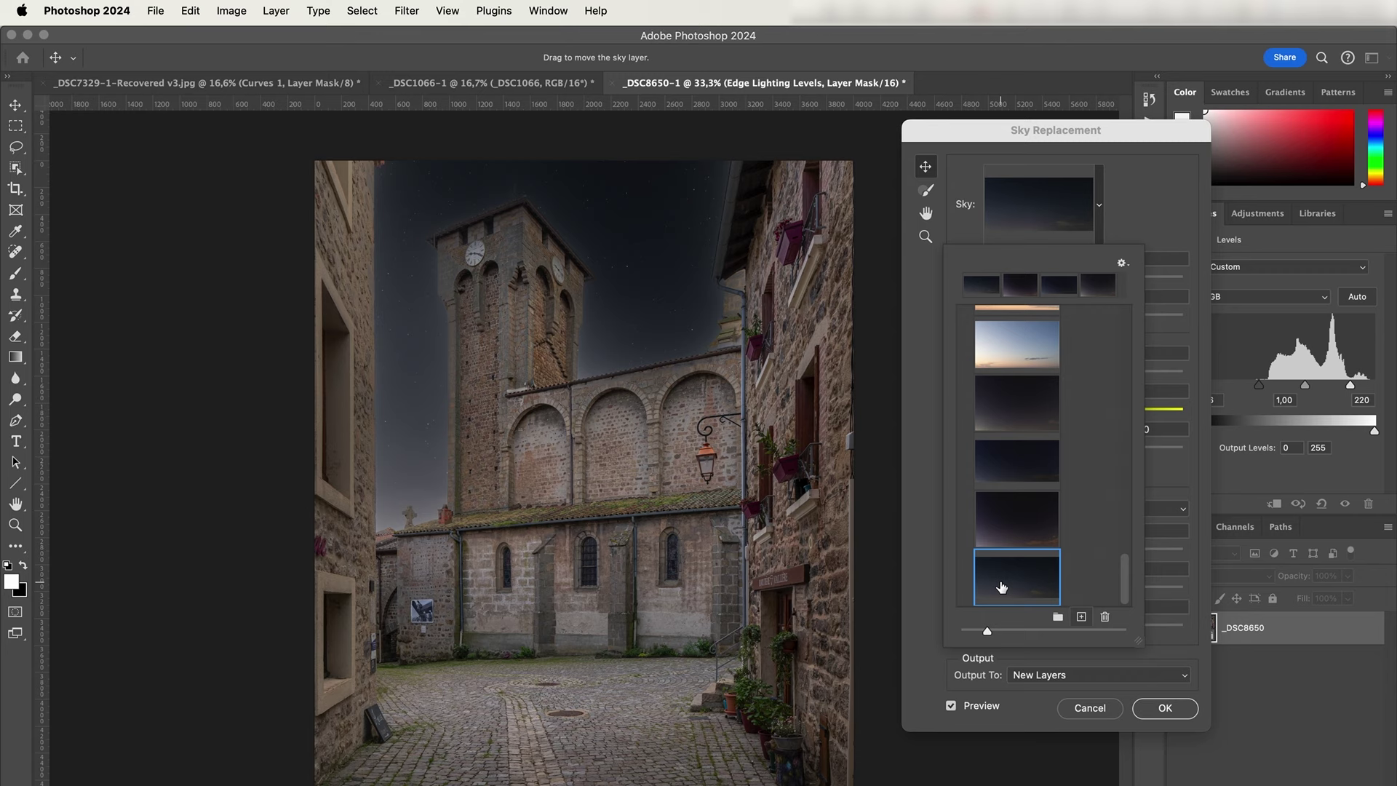
scroll(1012, 492, up, 5)
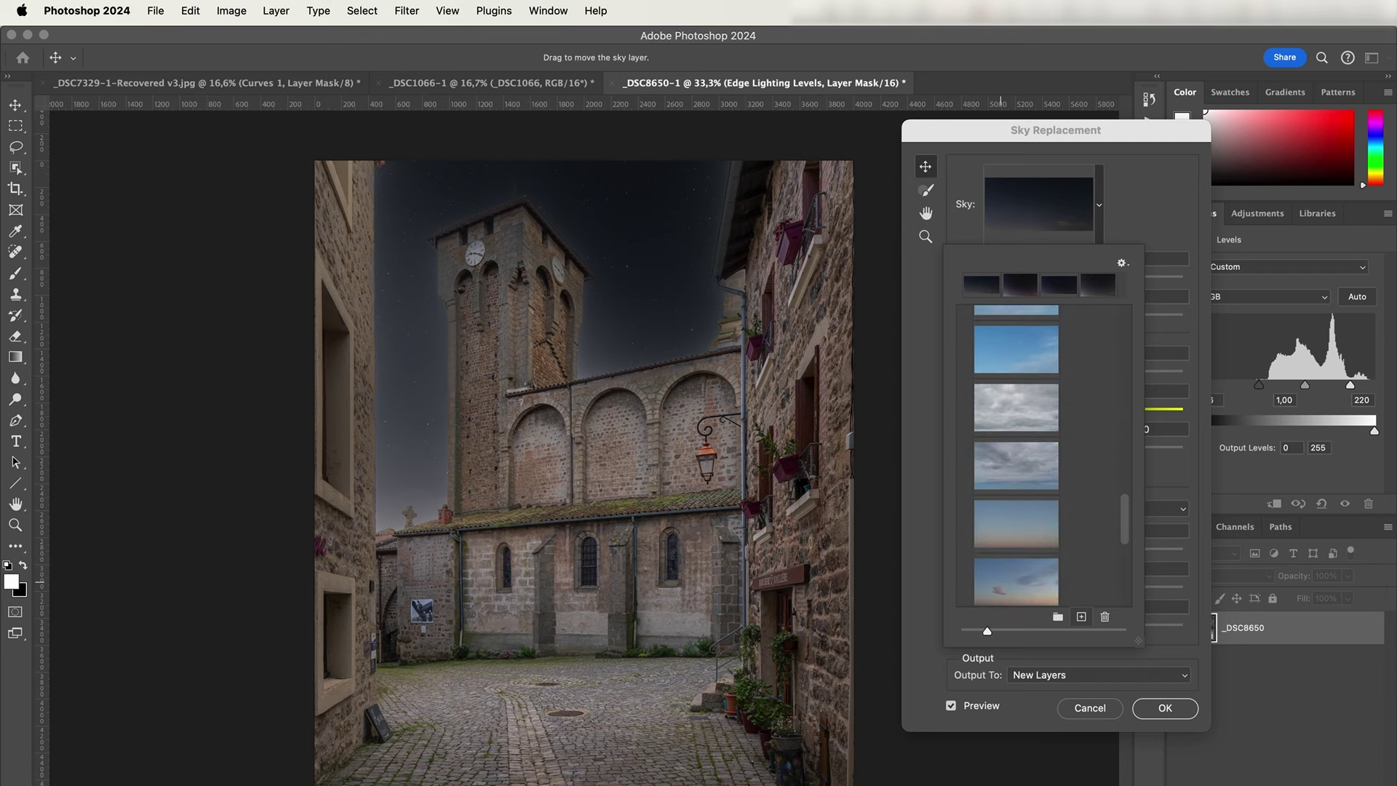
click(1008, 584)
Step: Compare more presets and settle on the blue sky with pink clouds
scroll(1010, 588, up, 3)
scroll(1009, 588, up, 6)
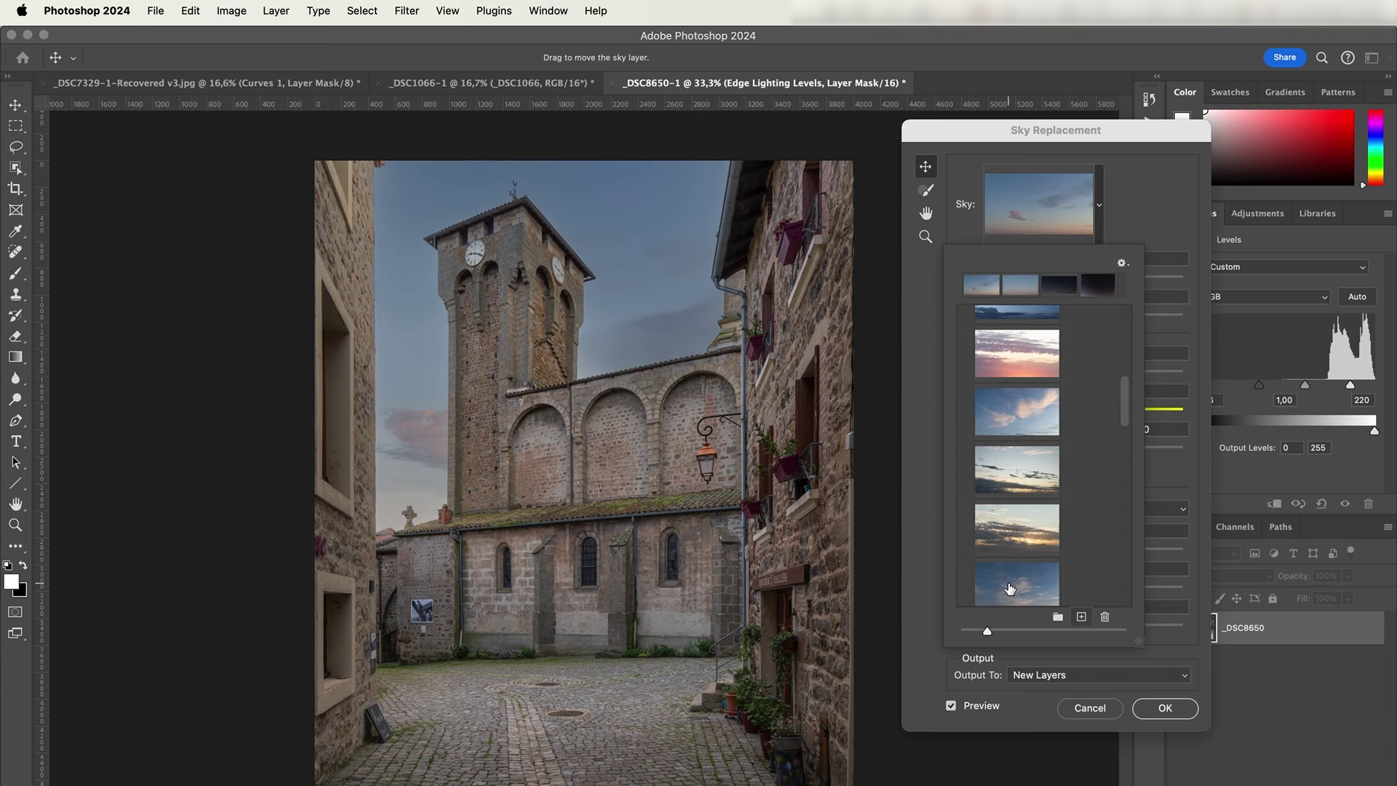
click(1038, 400)
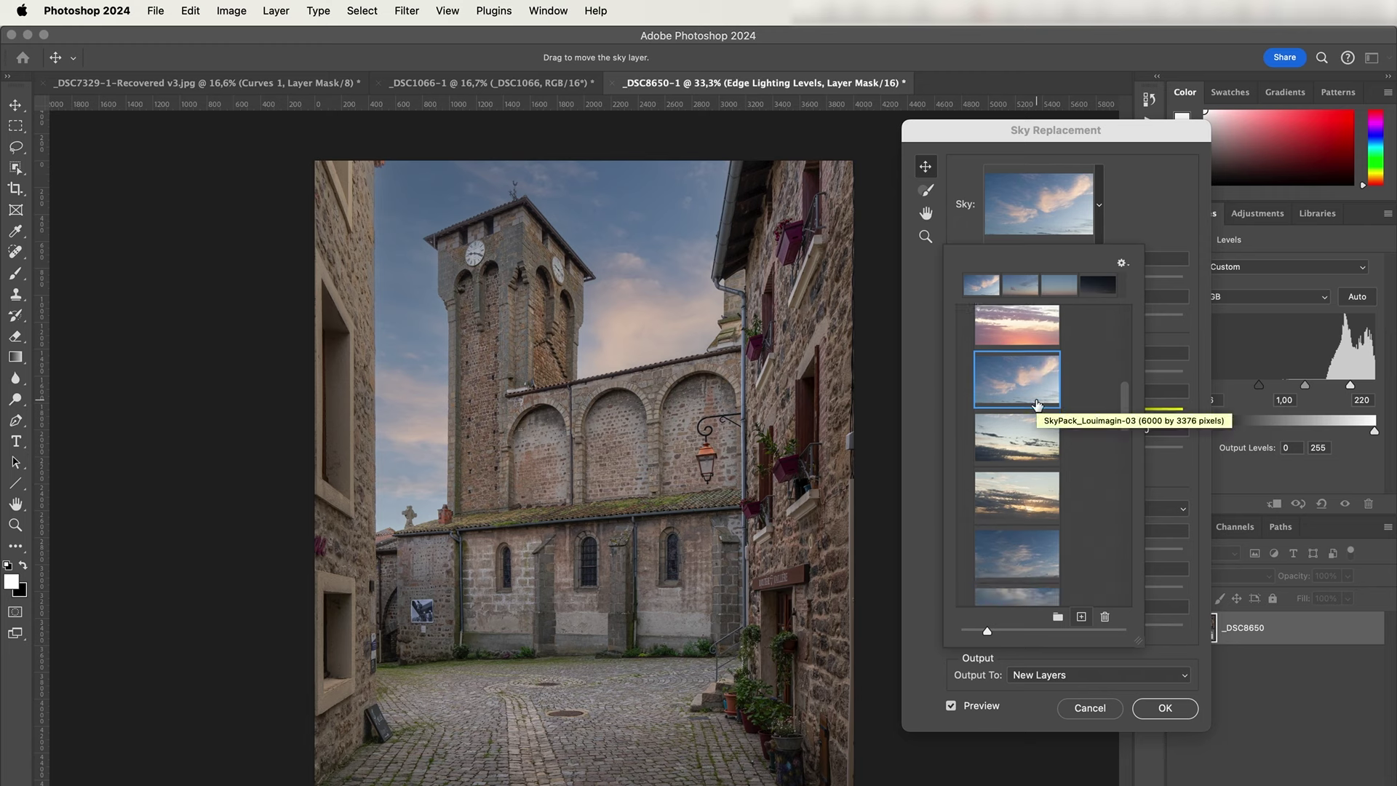
scroll(1037, 404, down, 1)
click(1016, 502)
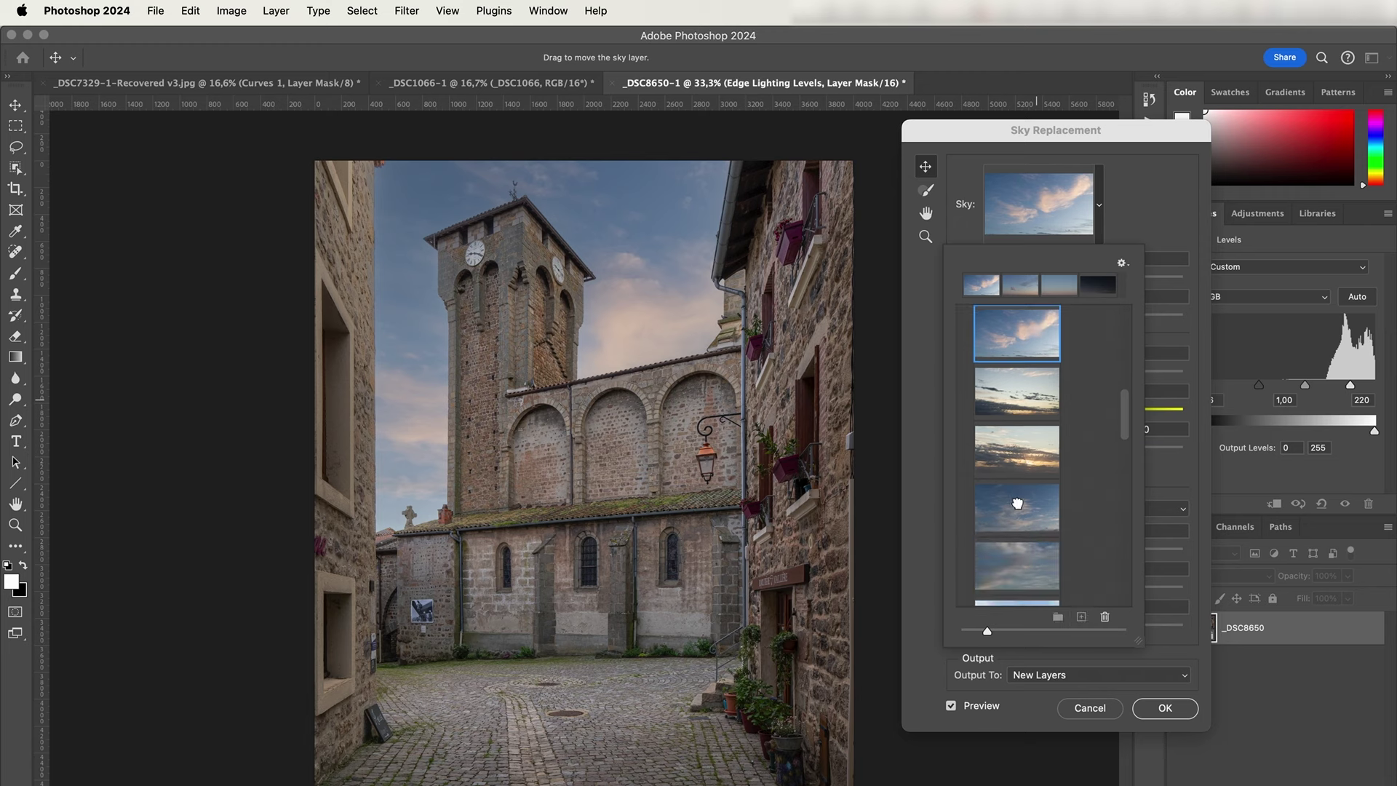
scroll(1015, 510, down, 5)
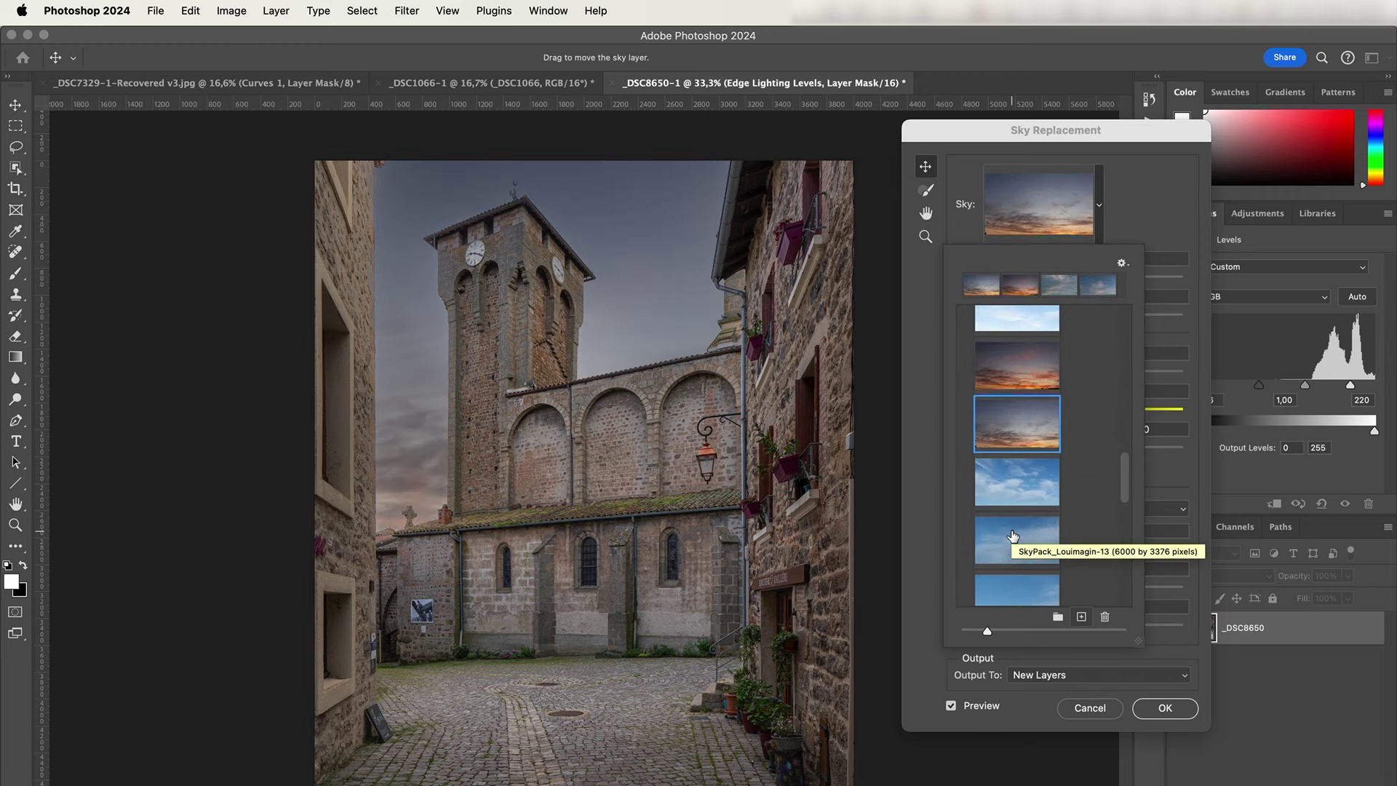
click(1013, 536)
scroll(1016, 473, up, 4)
click(1016, 460)
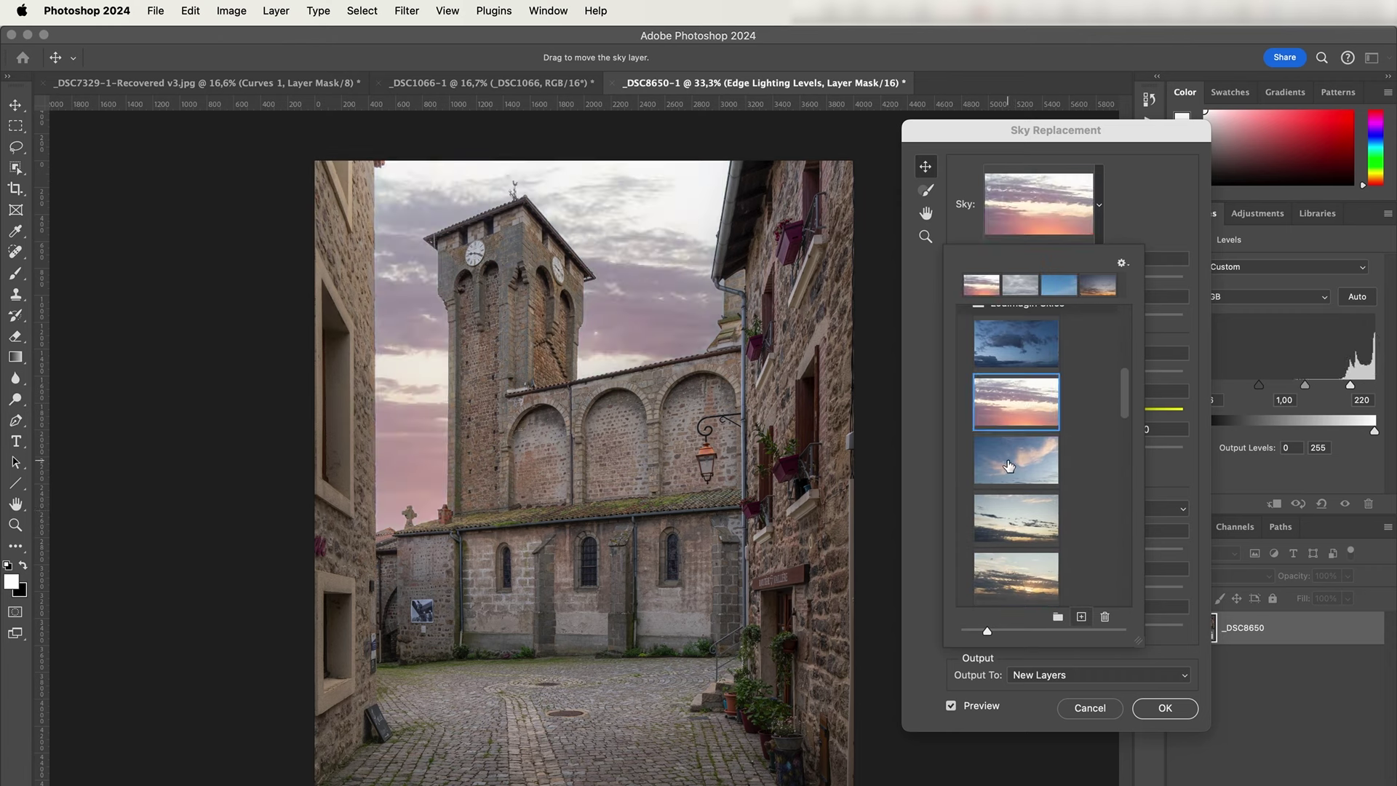
Step: Close the sky preset list and toggle Preview to compare with the original grey sky
click(1139, 207)
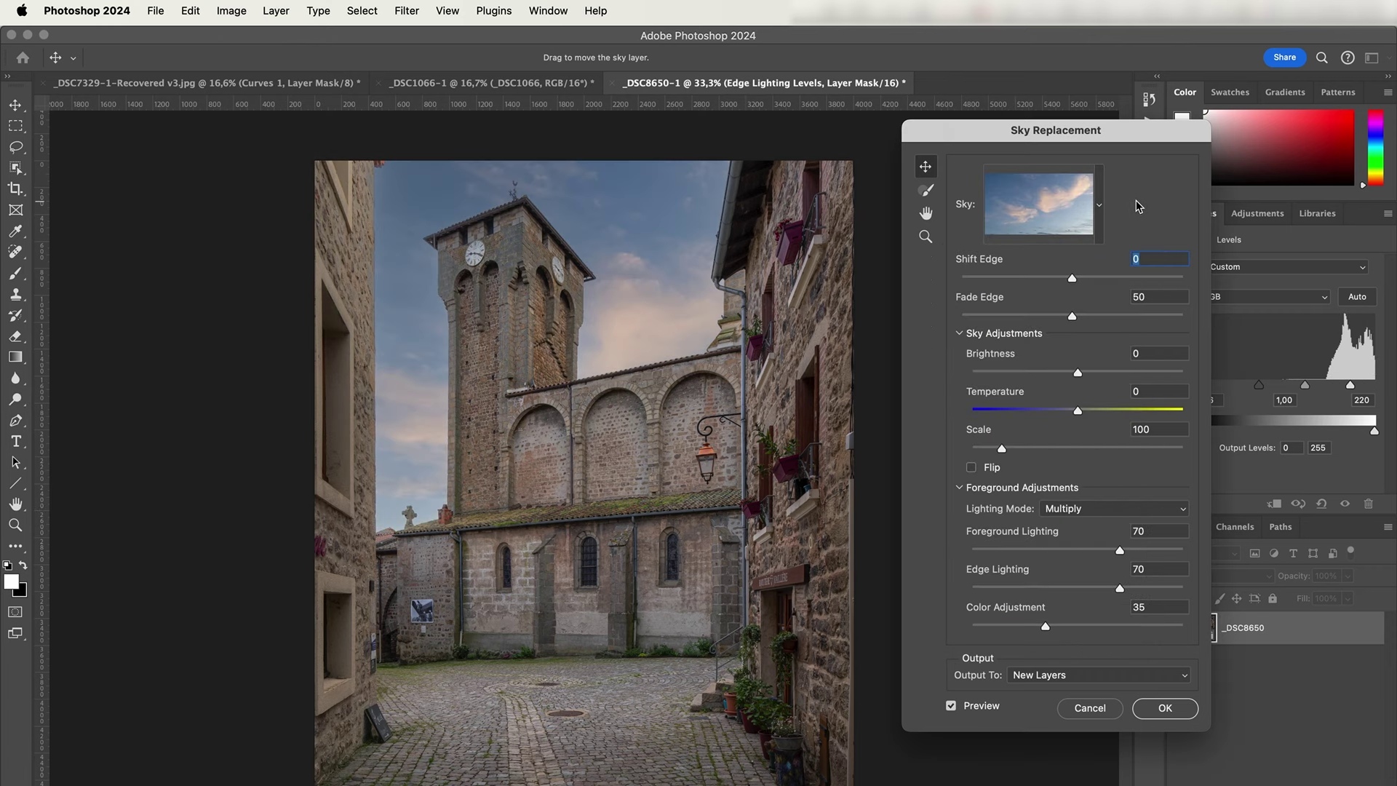
click(952, 707)
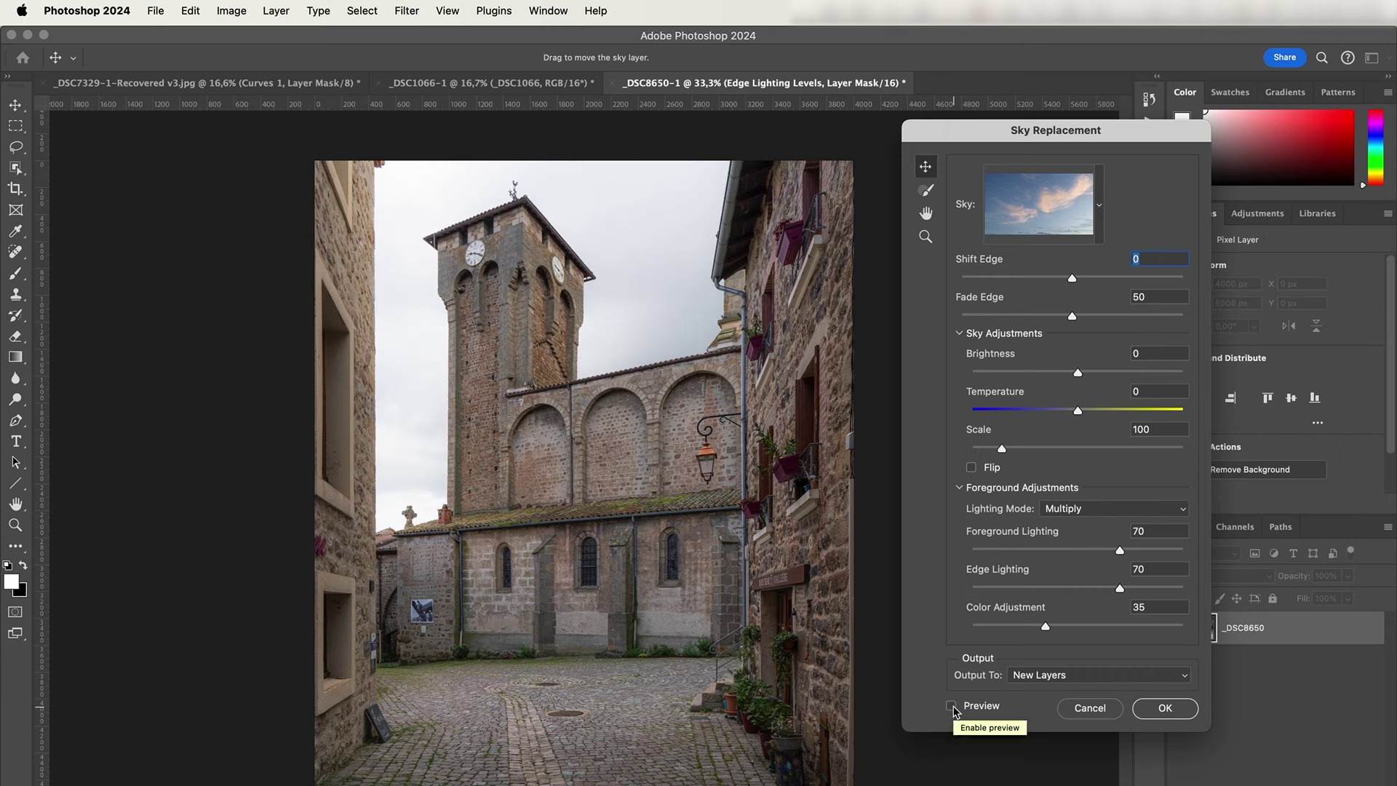
click(952, 707)
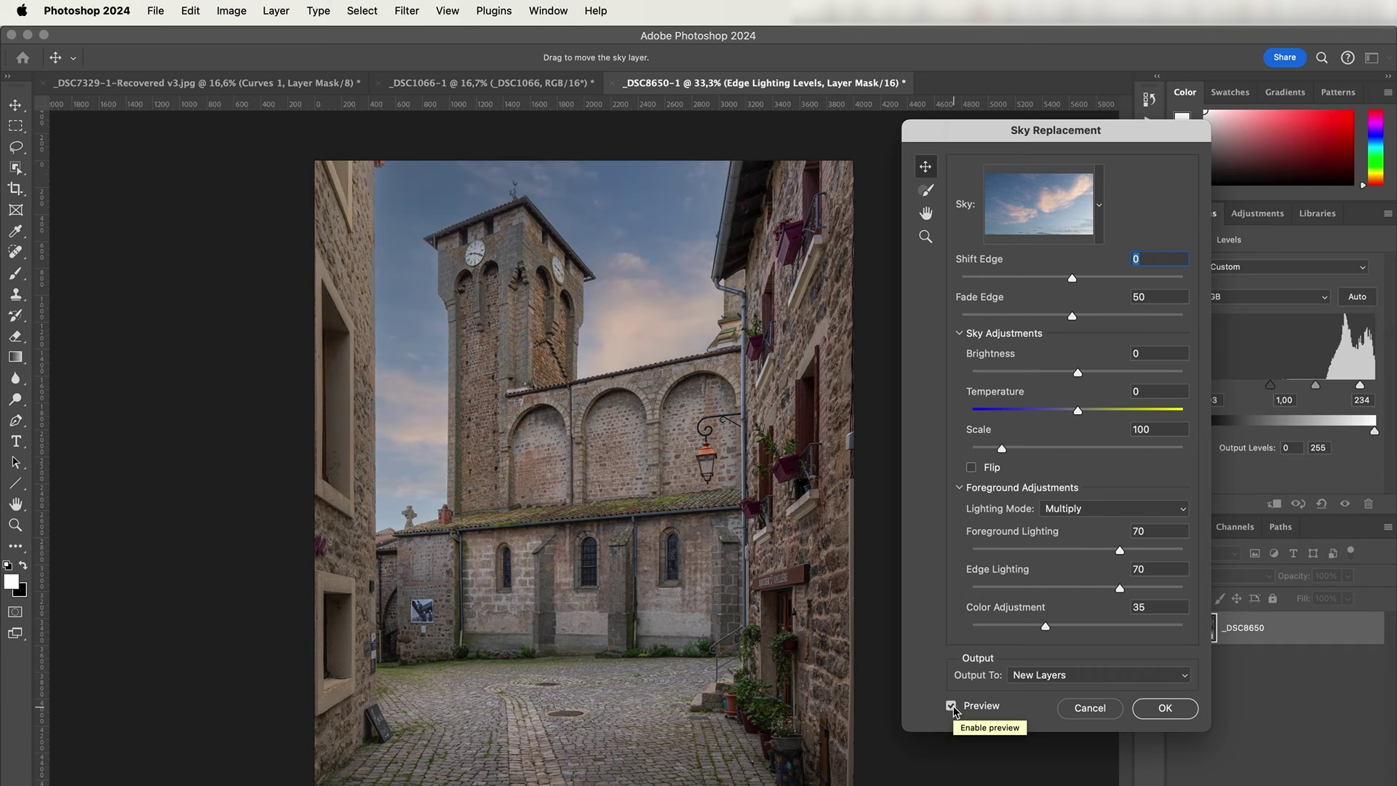
click(951, 707)
click(951, 706)
click(951, 707)
click(951, 707)
click(1019, 278)
click(1133, 277)
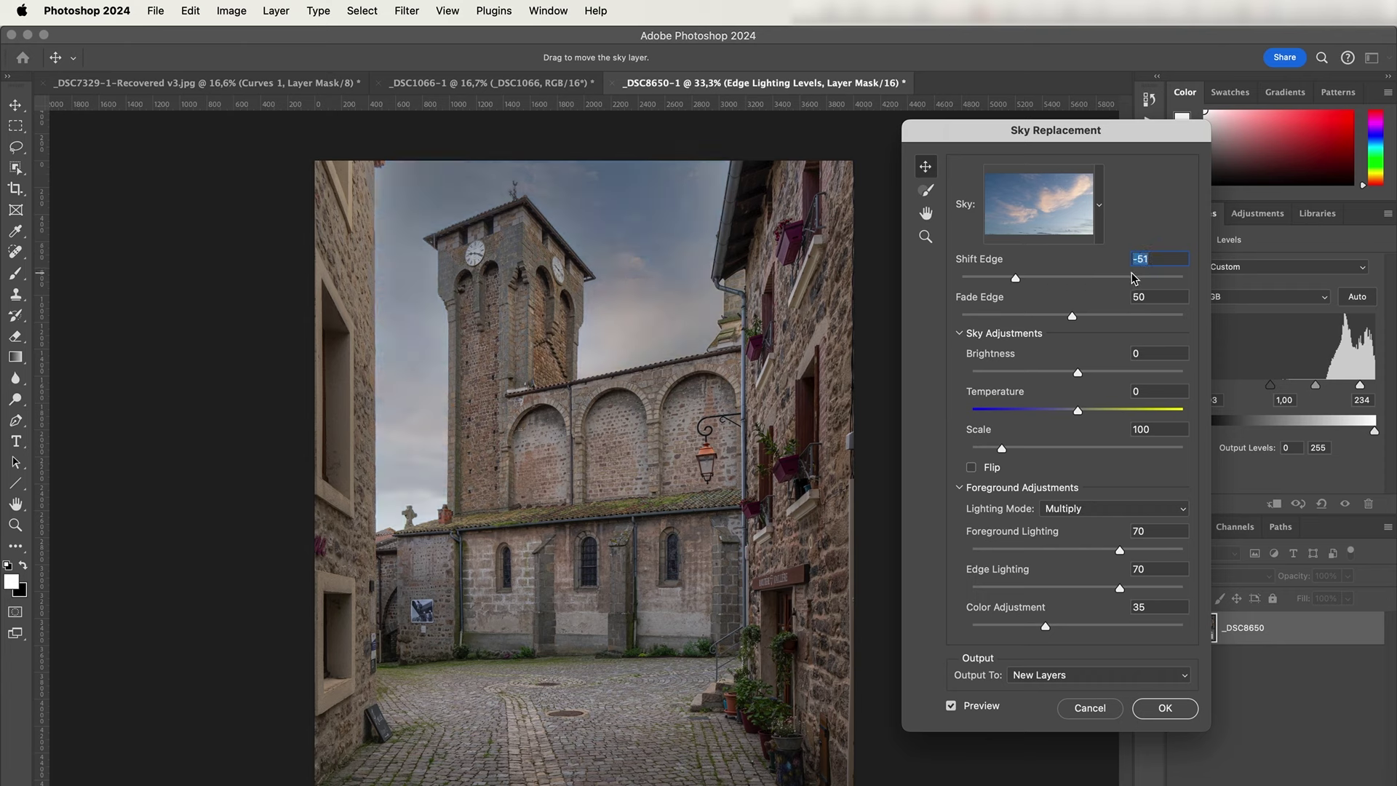
click(993, 278)
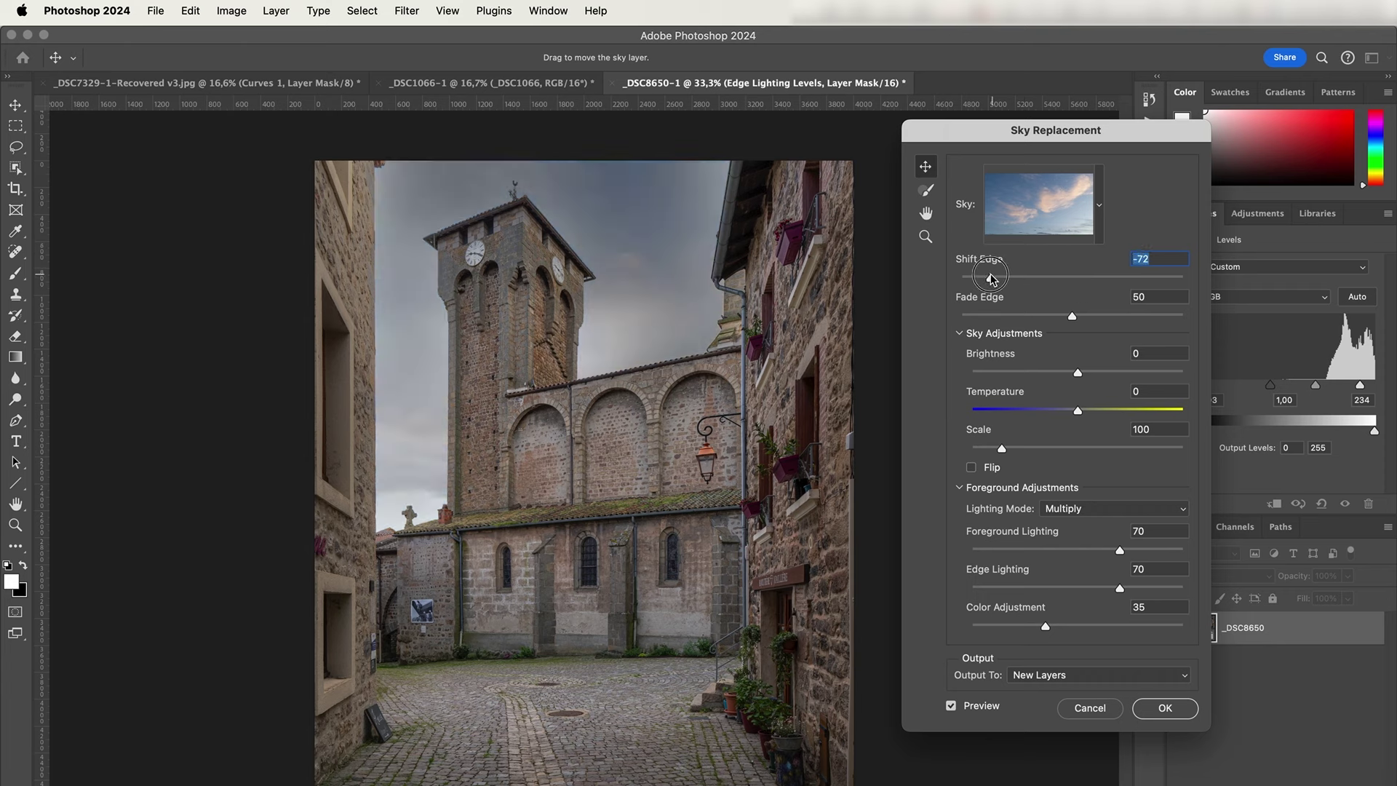
drag(992, 278, 960, 278)
click(1181, 278)
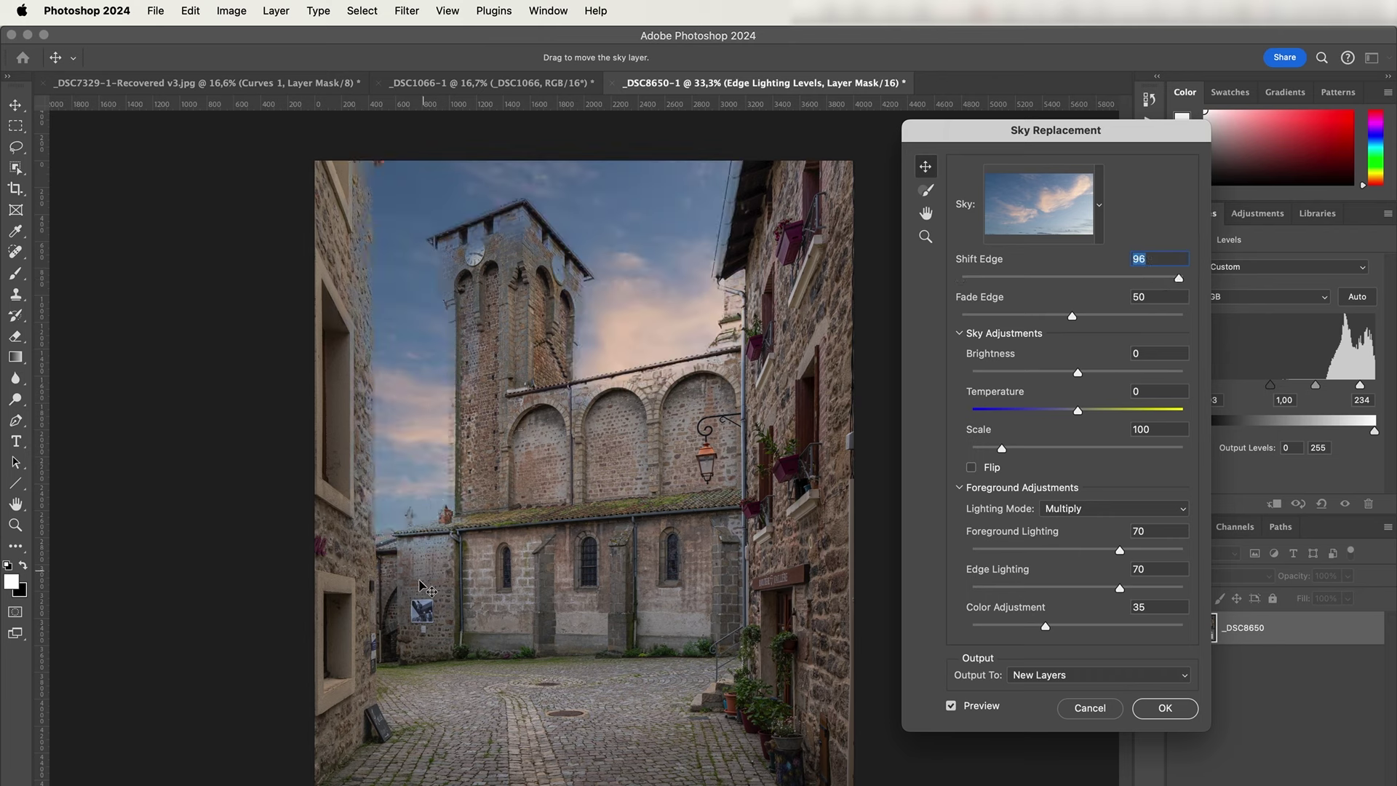
click(1089, 277)
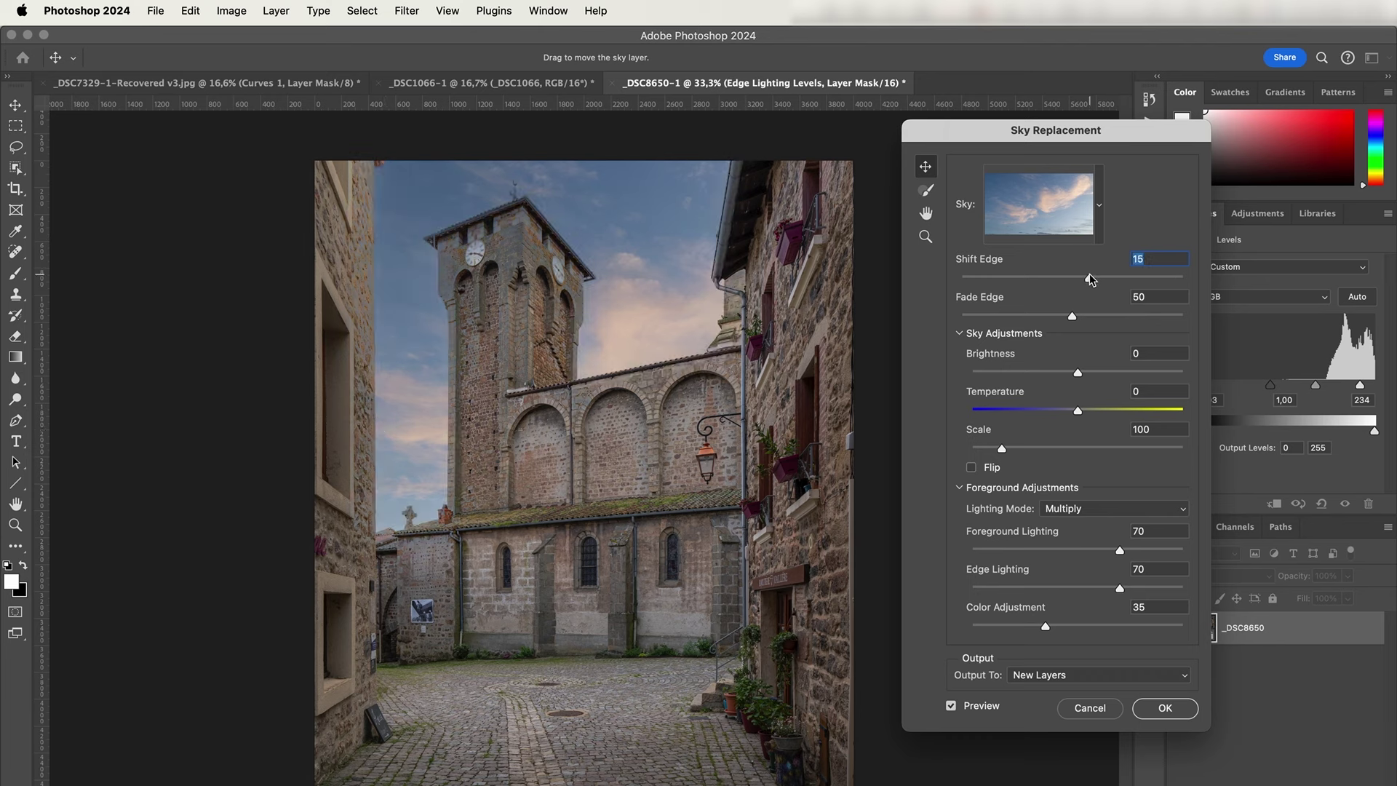
drag(1080, 278, 1078, 278)
mouse_move(1078, 278)
mouse_down()
mouse_move(1096, 282)
mouse_move(1071, 280)
mouse_up()
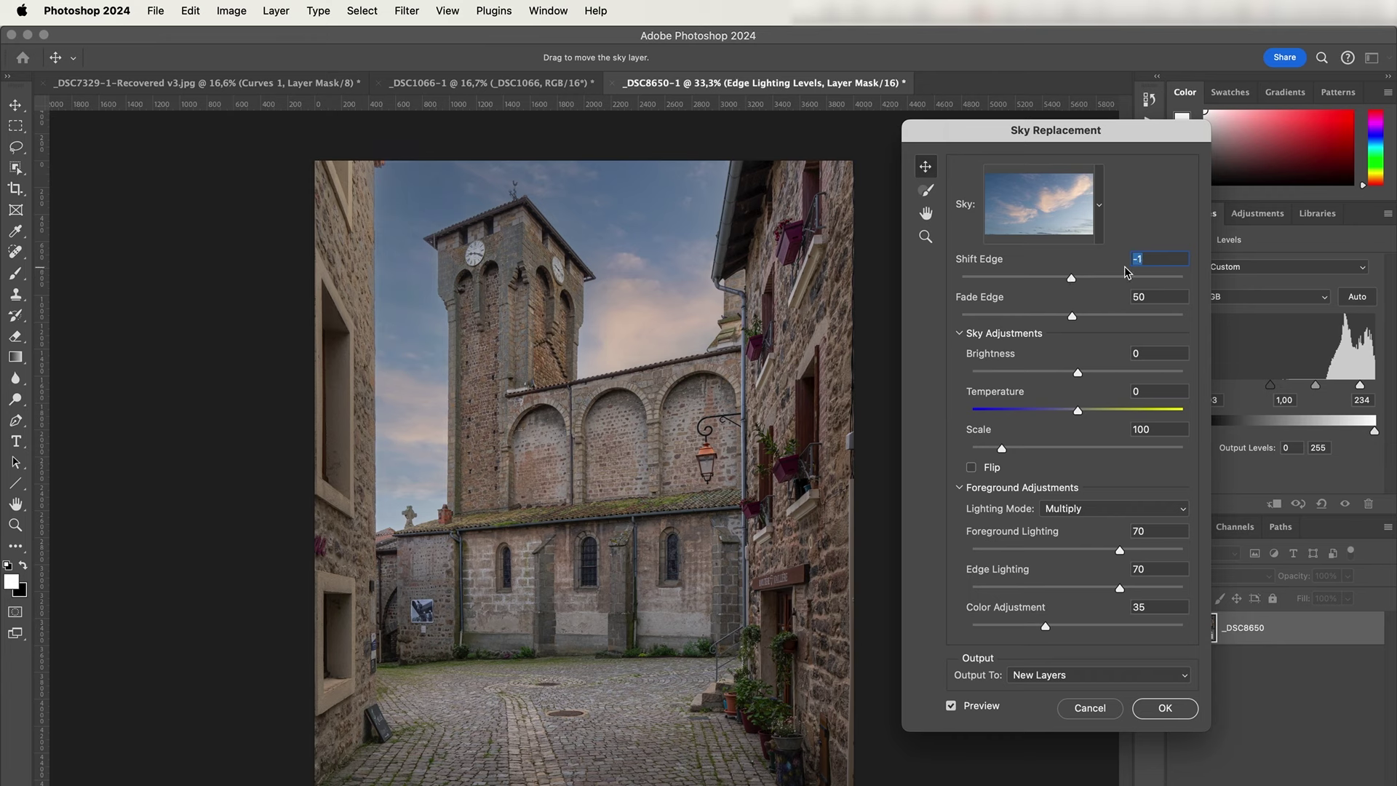
text(0)
drag(1071, 316, 1275, 300)
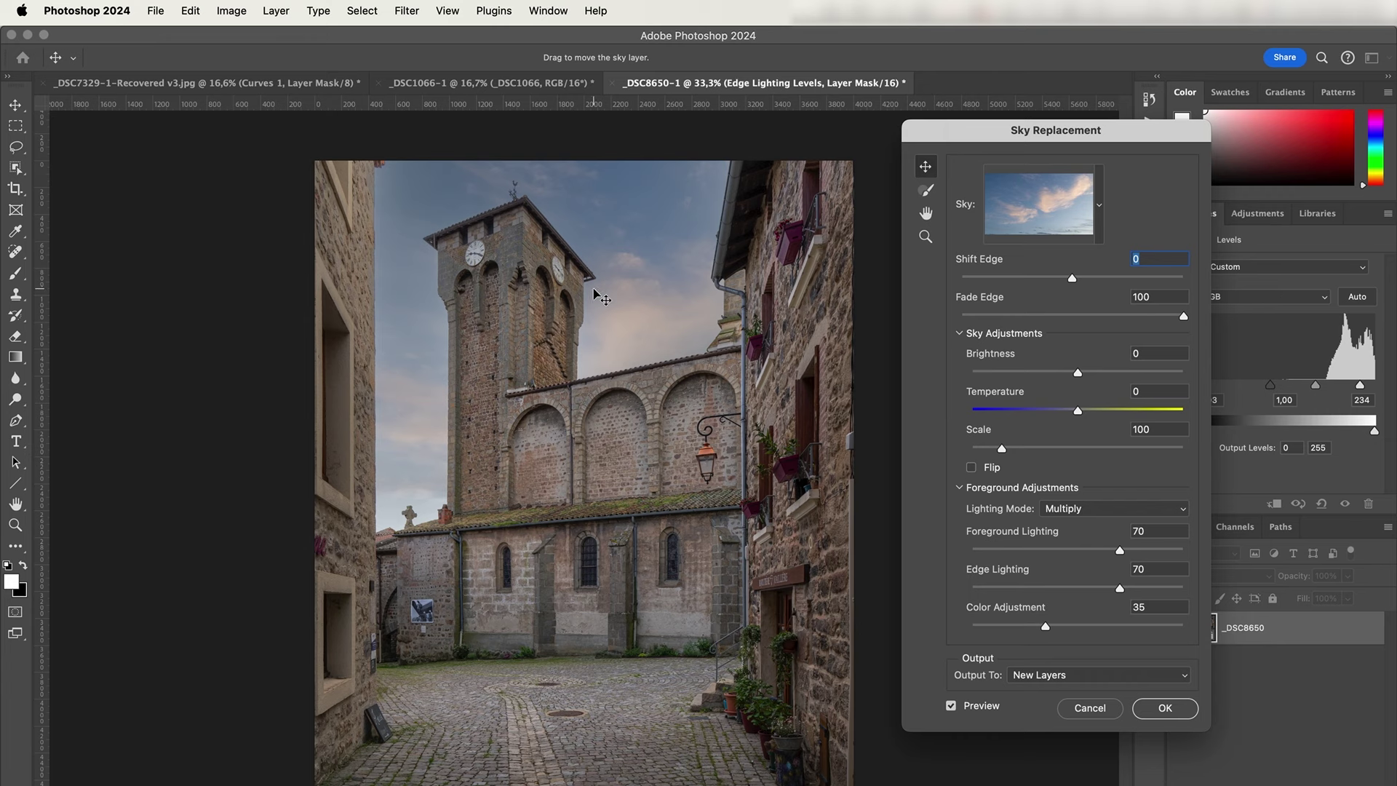
click(1097, 315)
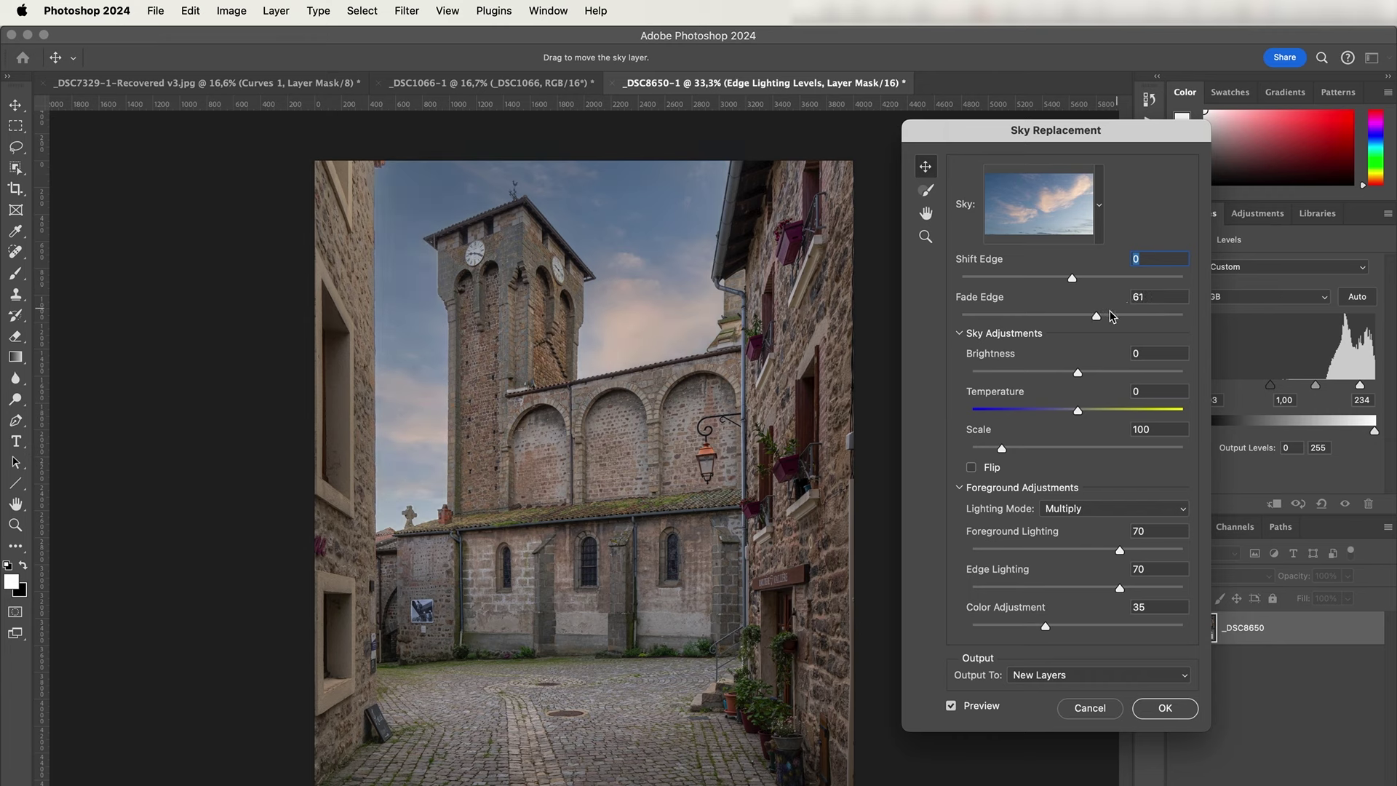
drag(1096, 315, 1241, 312)
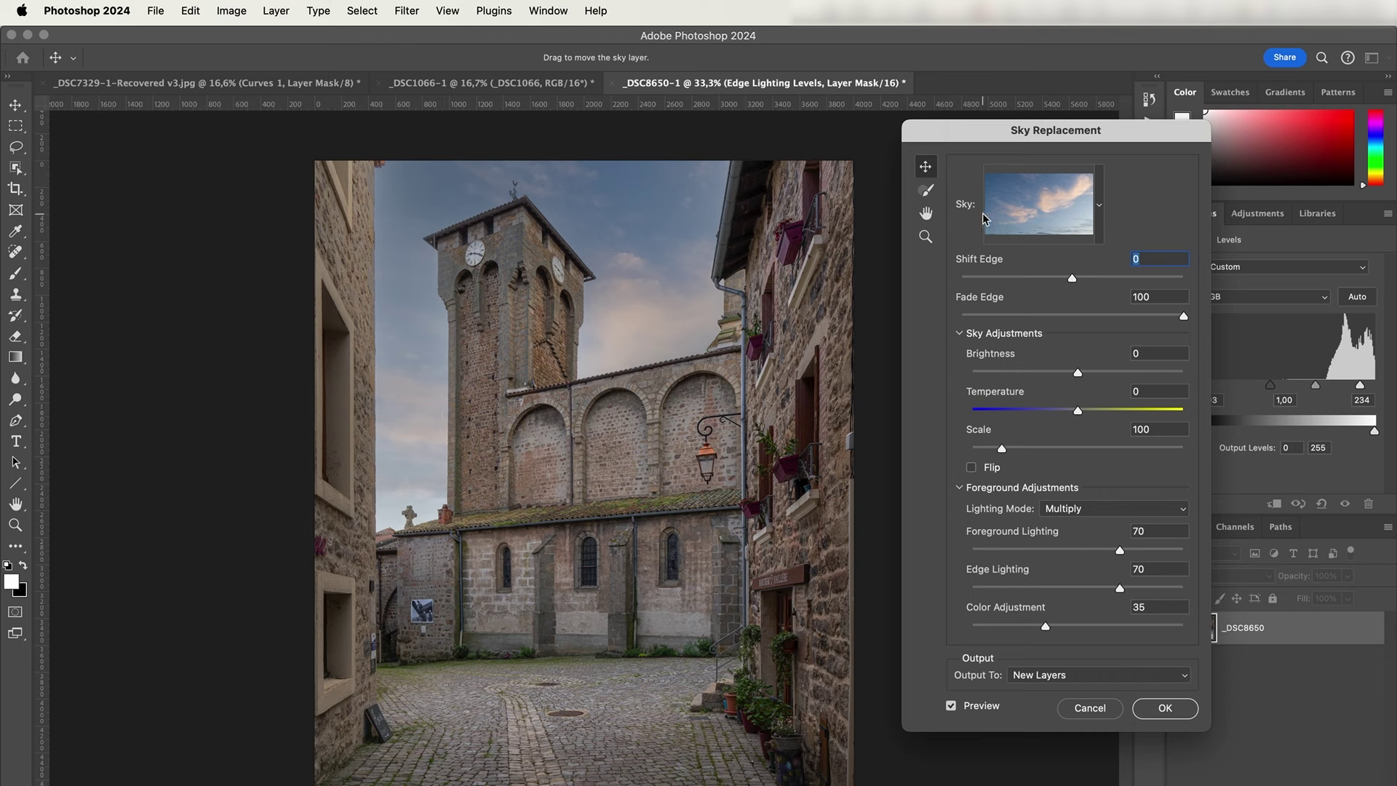
click(1067, 318)
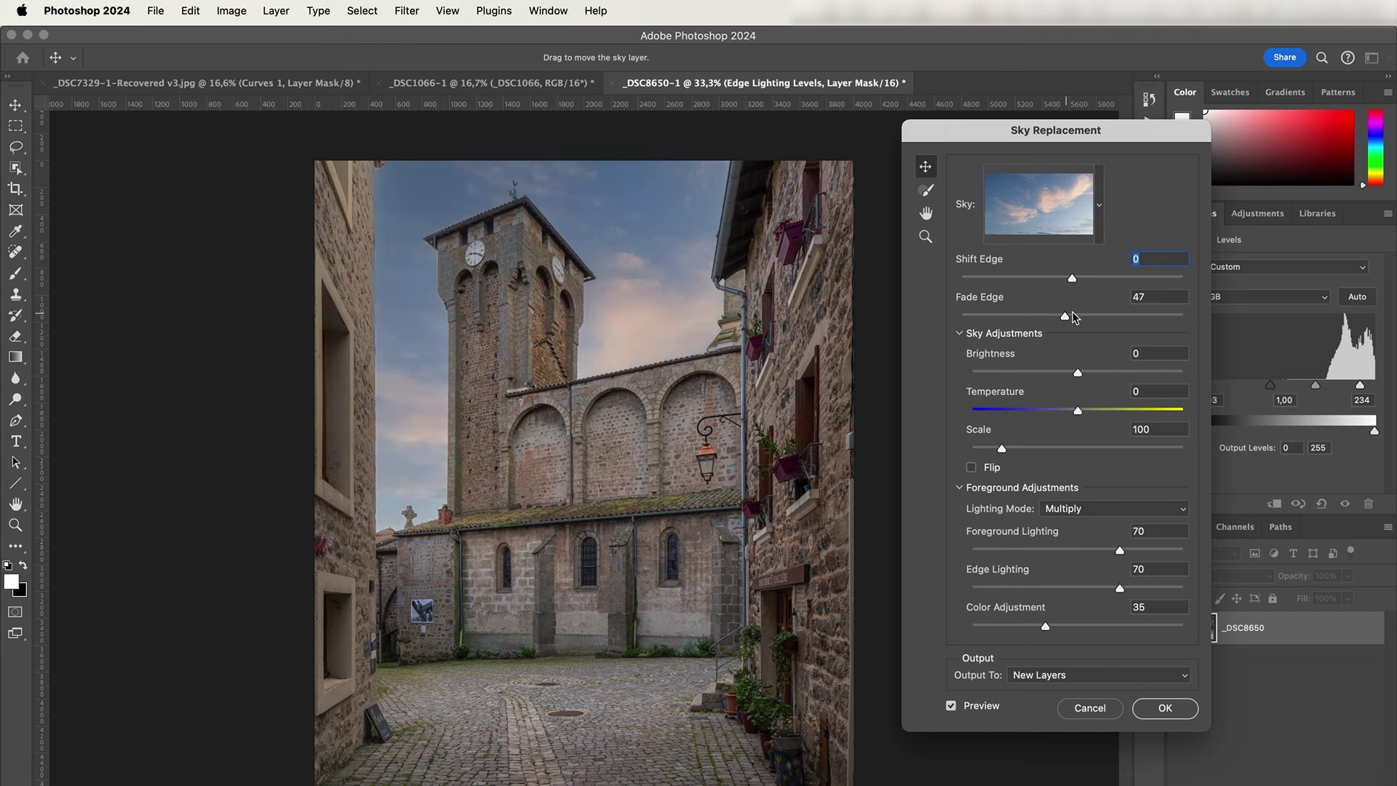
double_click(1174, 297)
text(50)
key(Return)
click(959, 334)
Step: Set sky Brightness to 25 and Temperature to -13 under Sky Adjustments
click(960, 334)
click(959, 334)
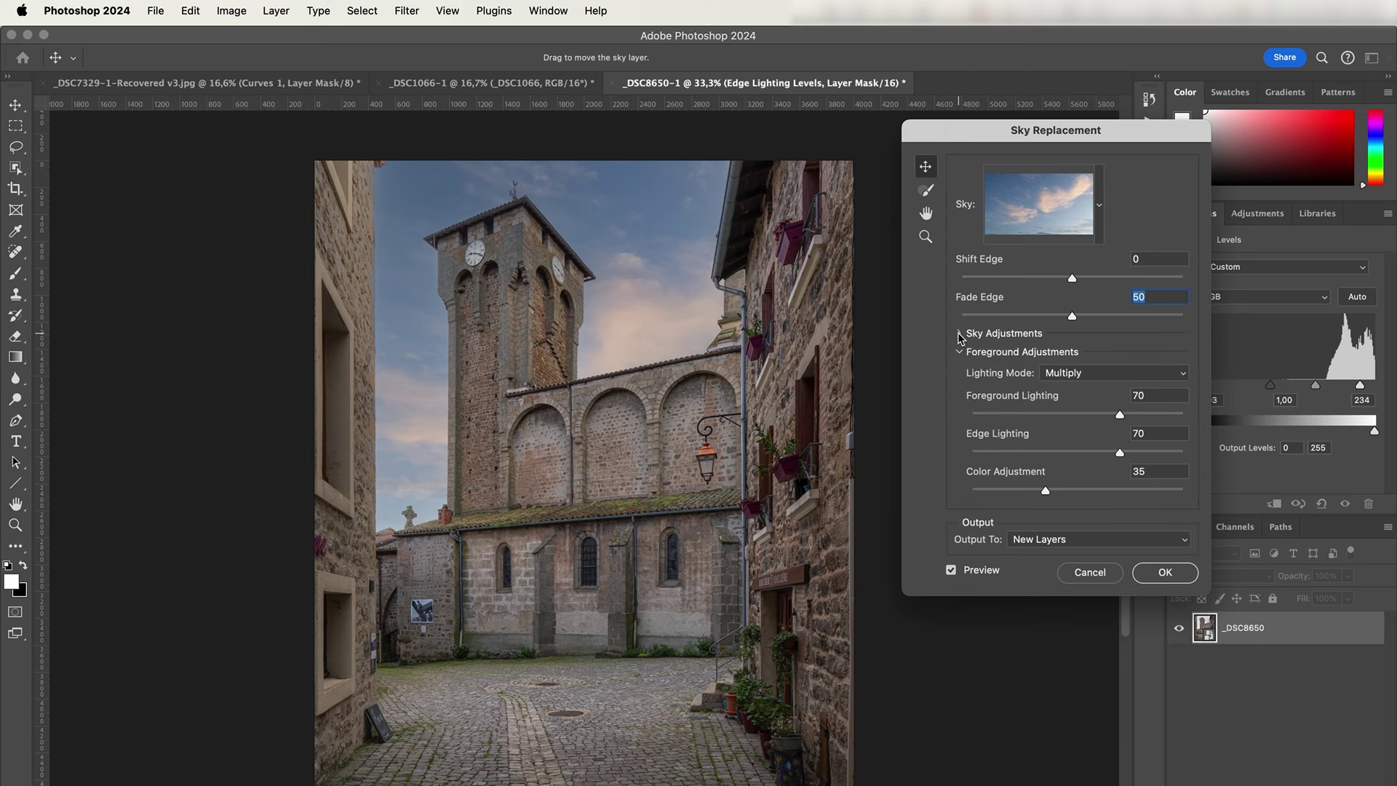
click(959, 334)
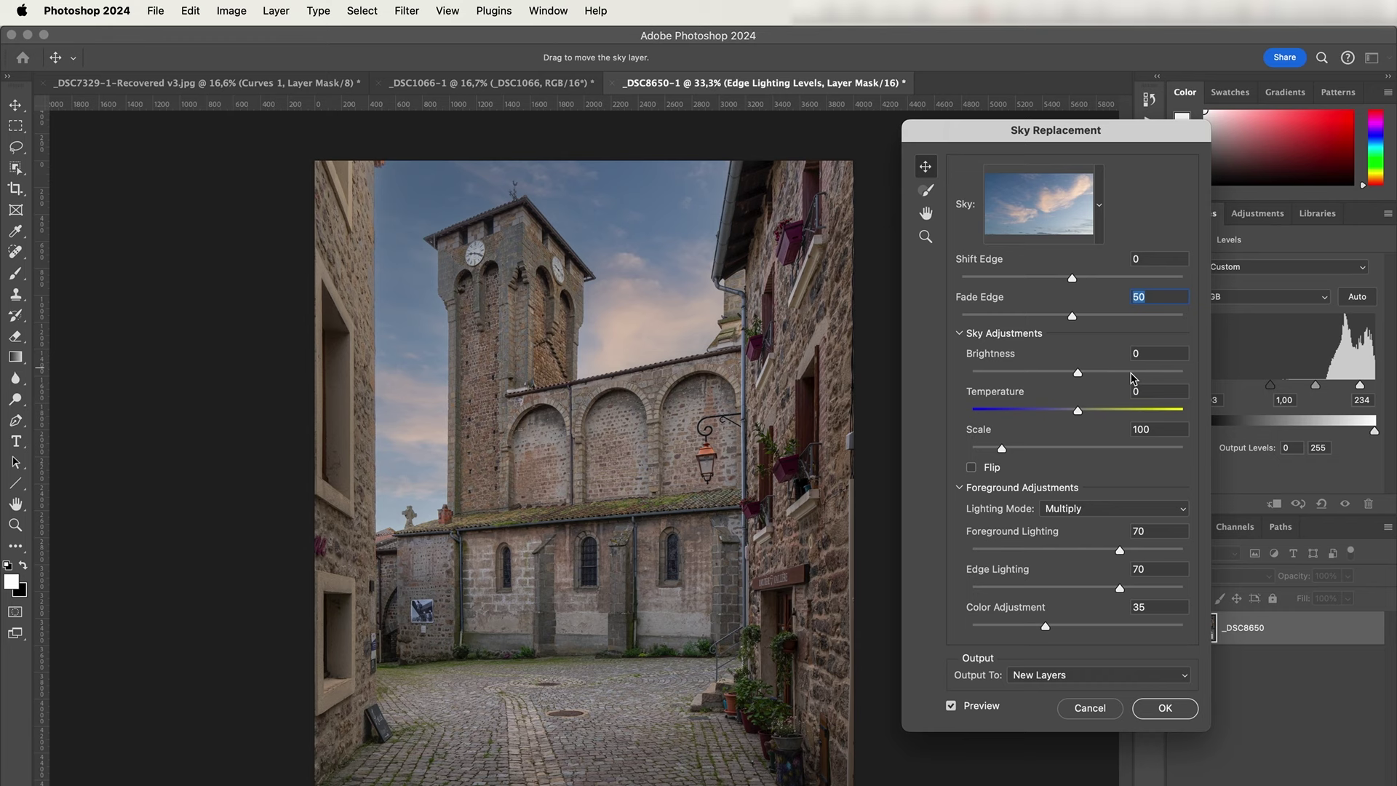
click(1160, 372)
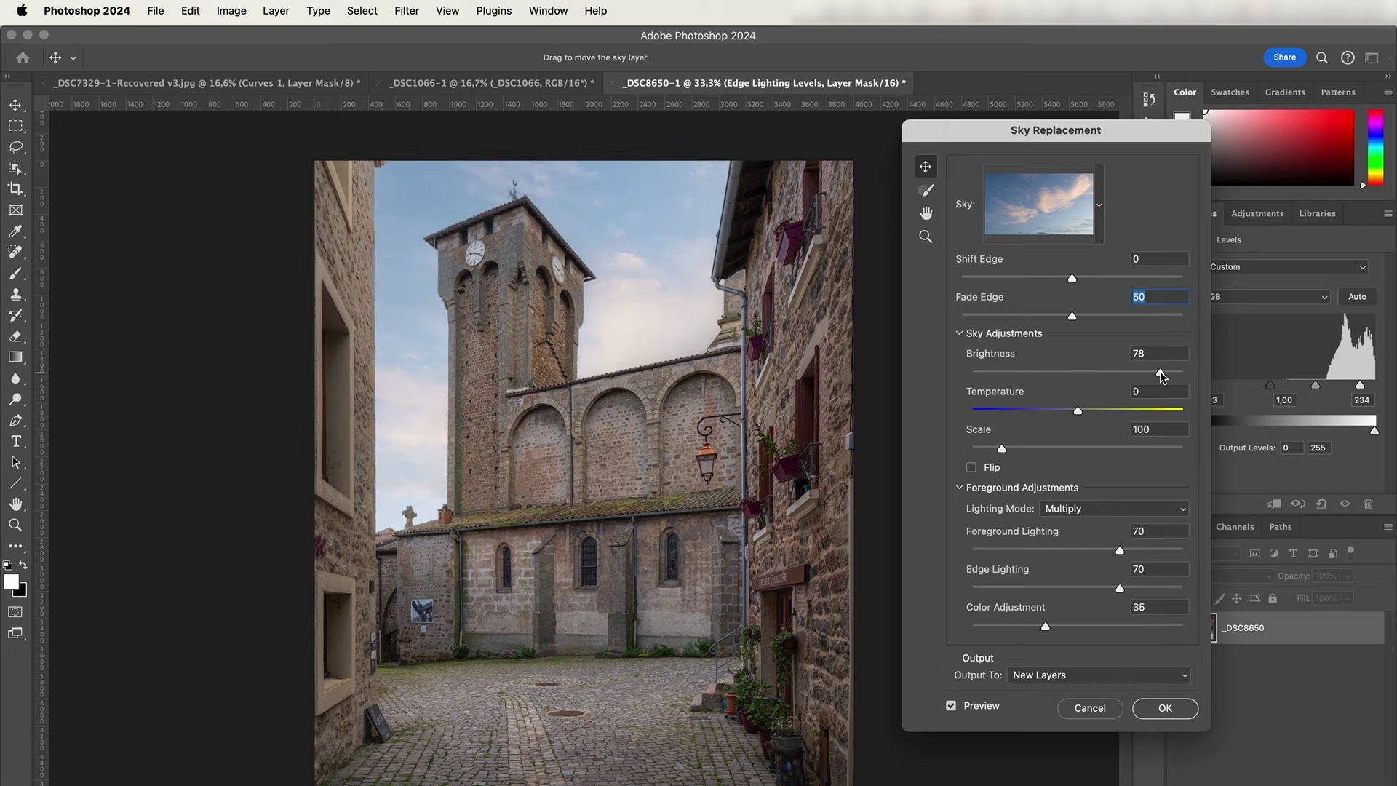
drag(1160, 372, 1106, 375)
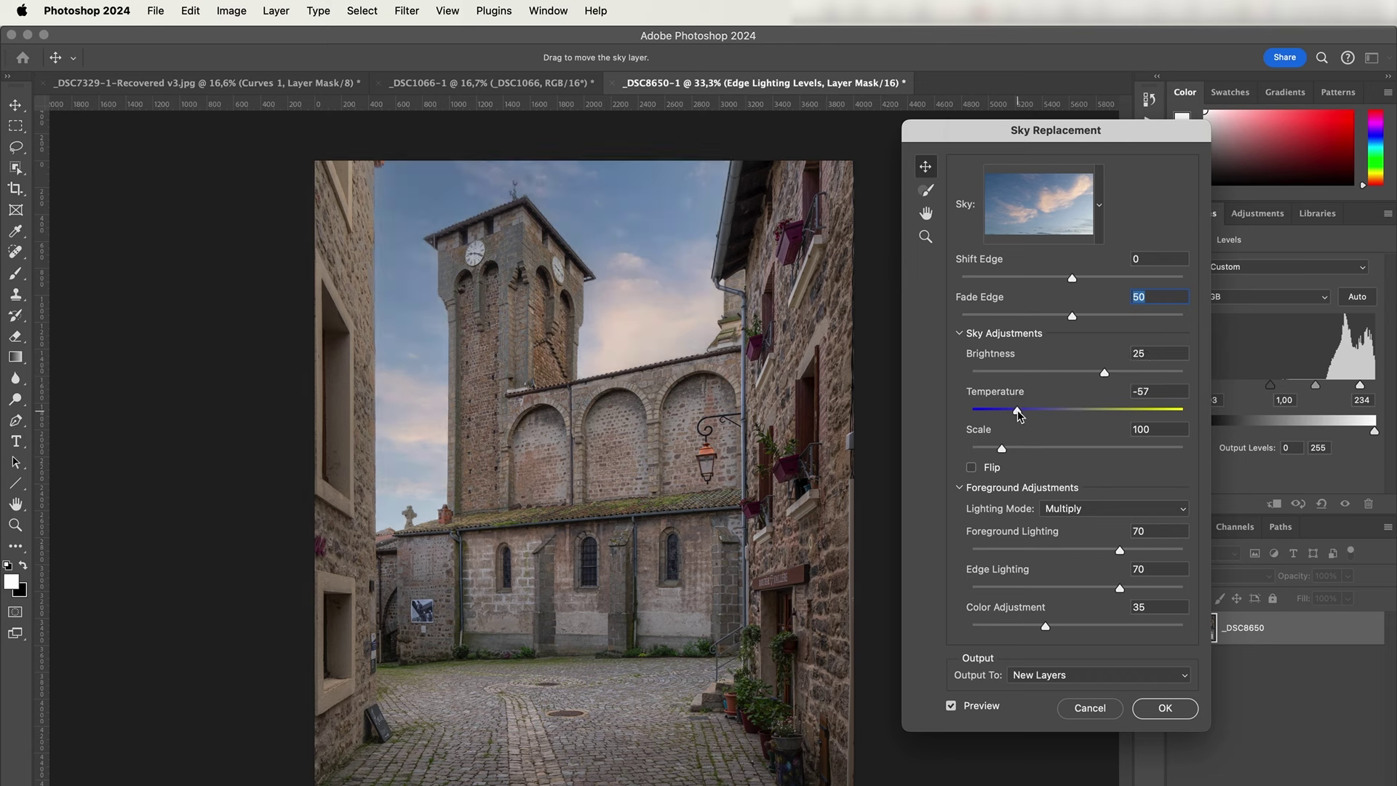
drag(1018, 411, 1158, 412)
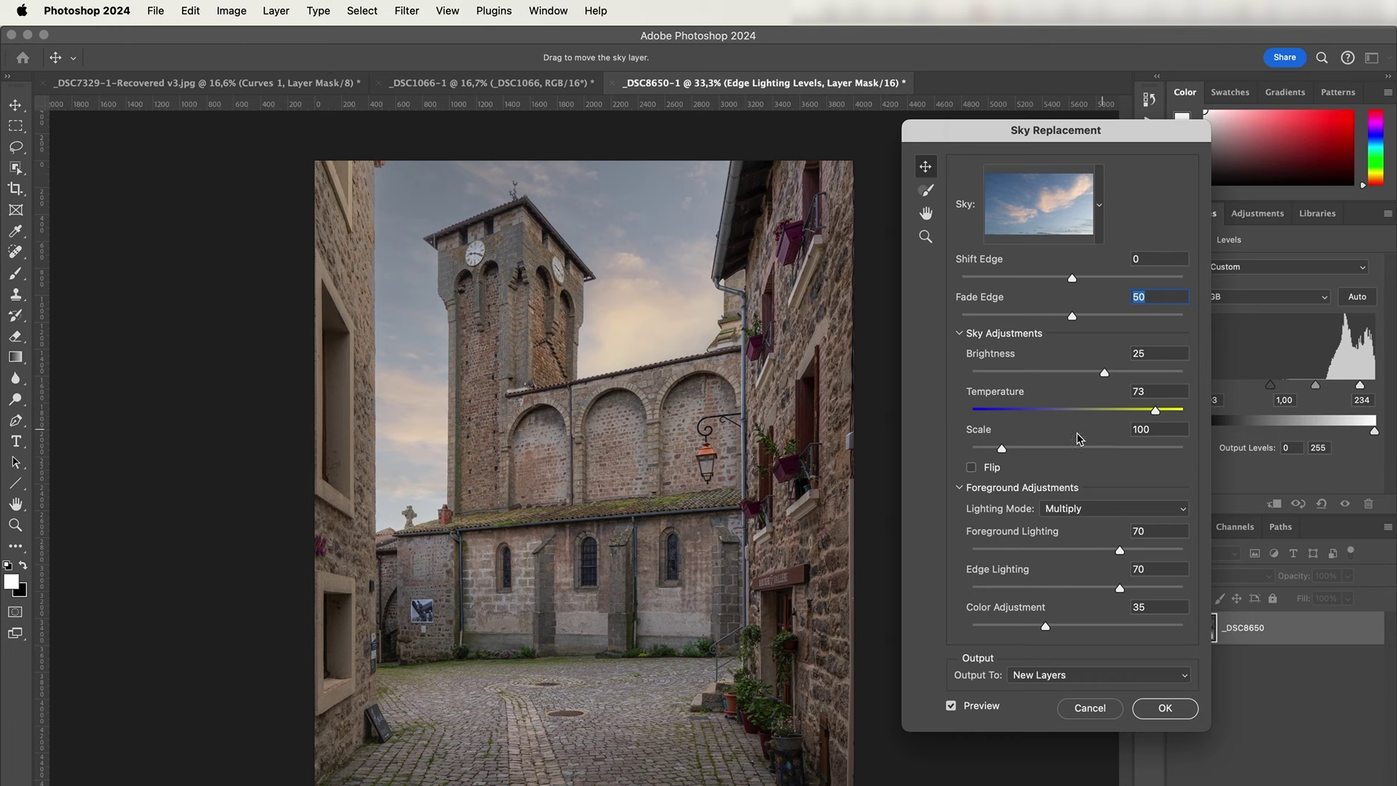
click(1037, 411)
click(1062, 412)
click(1066, 412)
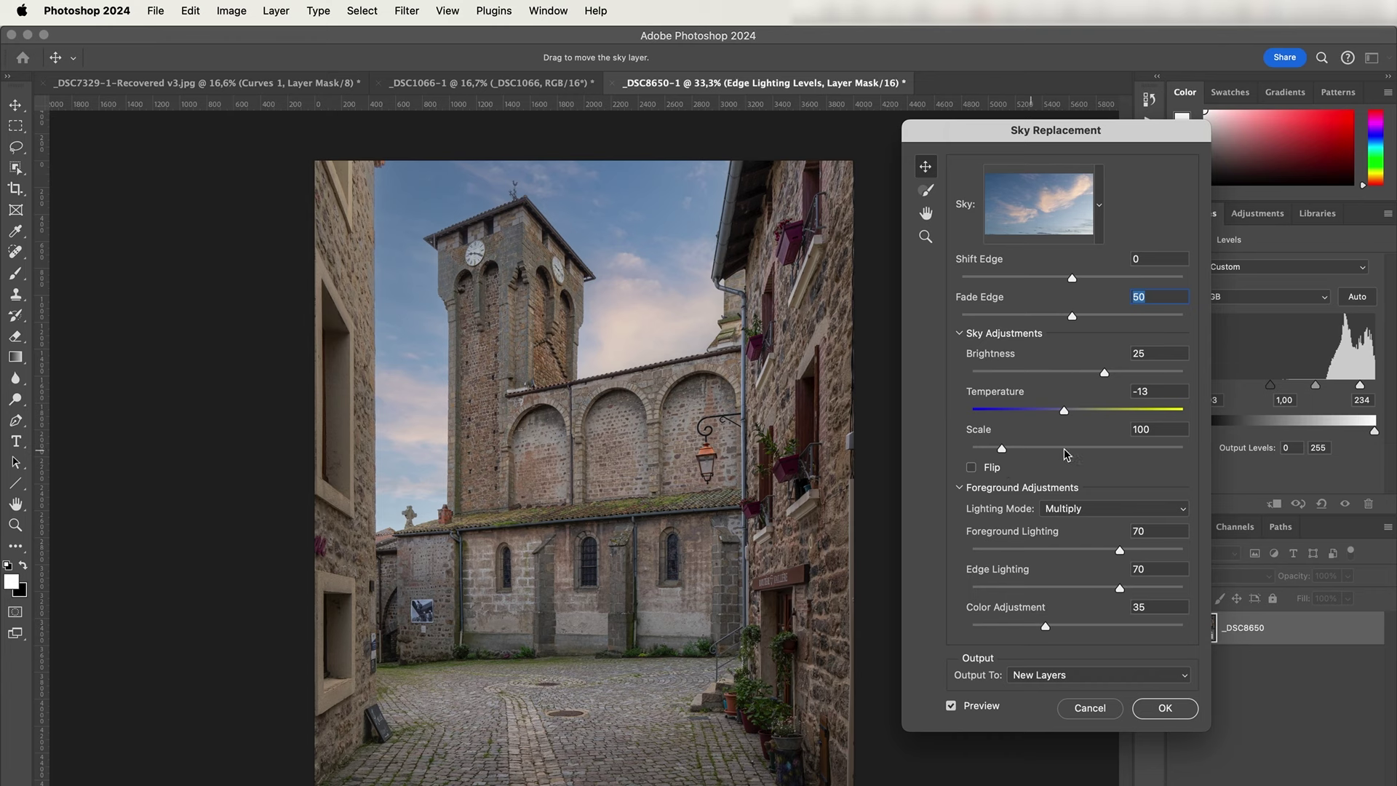
Step: Test different sky scales and positions, then set Scale to 100
click(1096, 447)
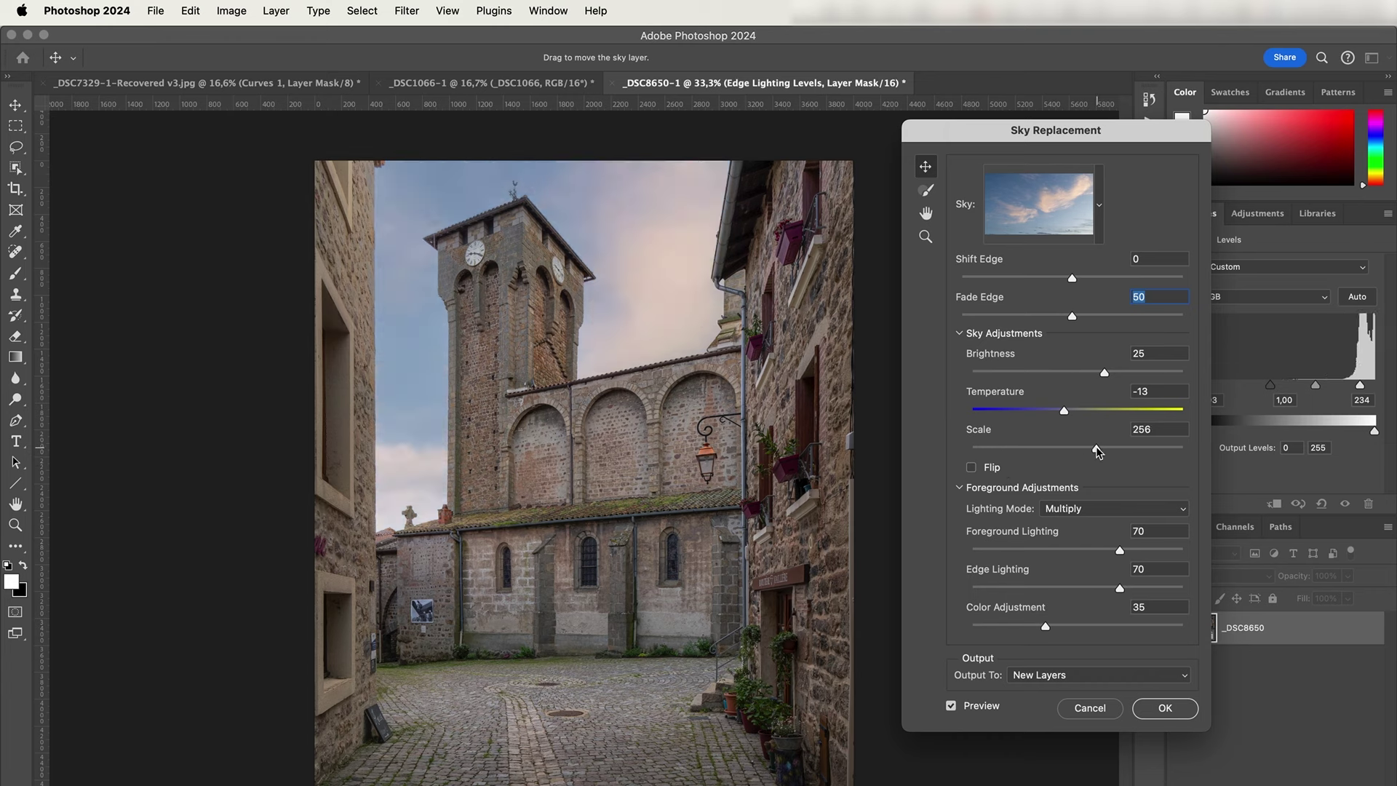
click(1003, 448)
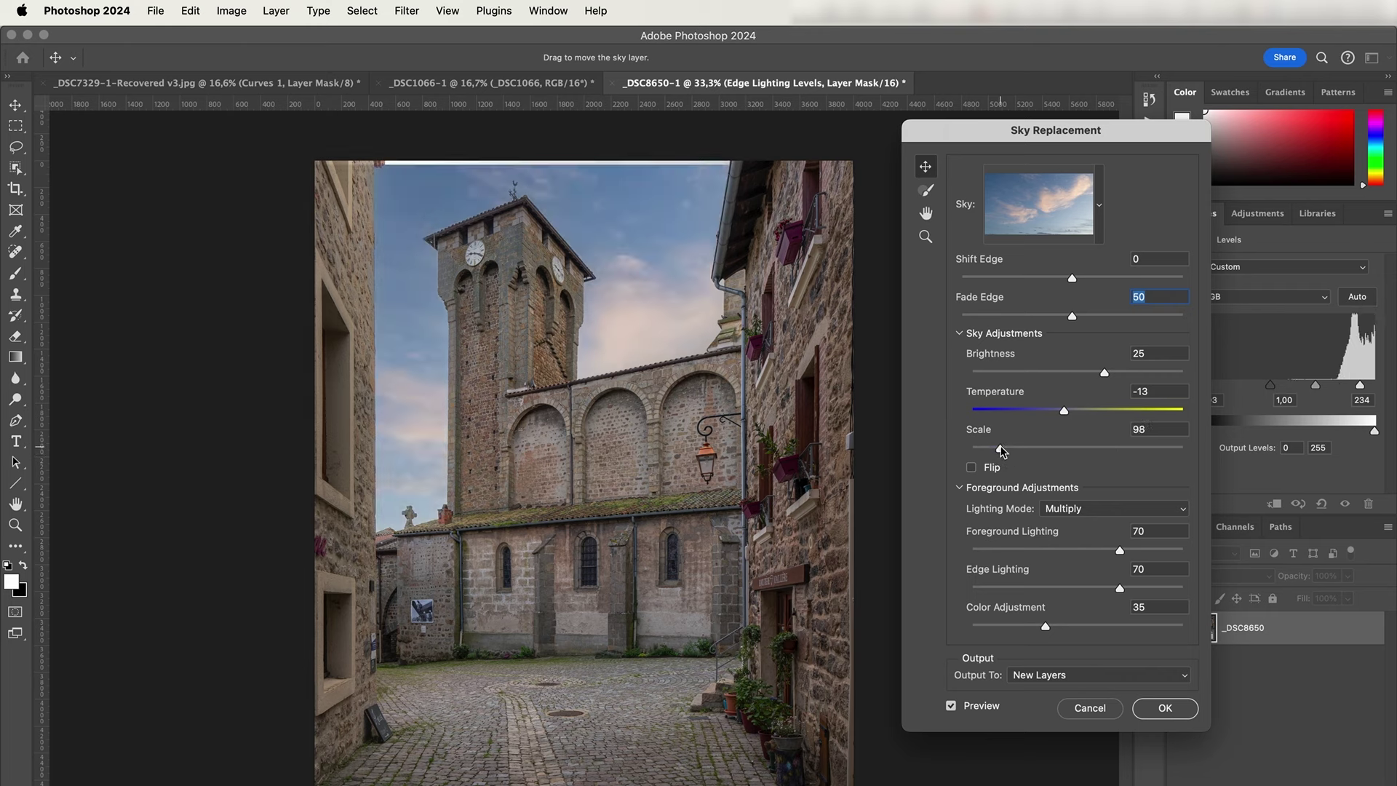
drag(1003, 449, 989, 449)
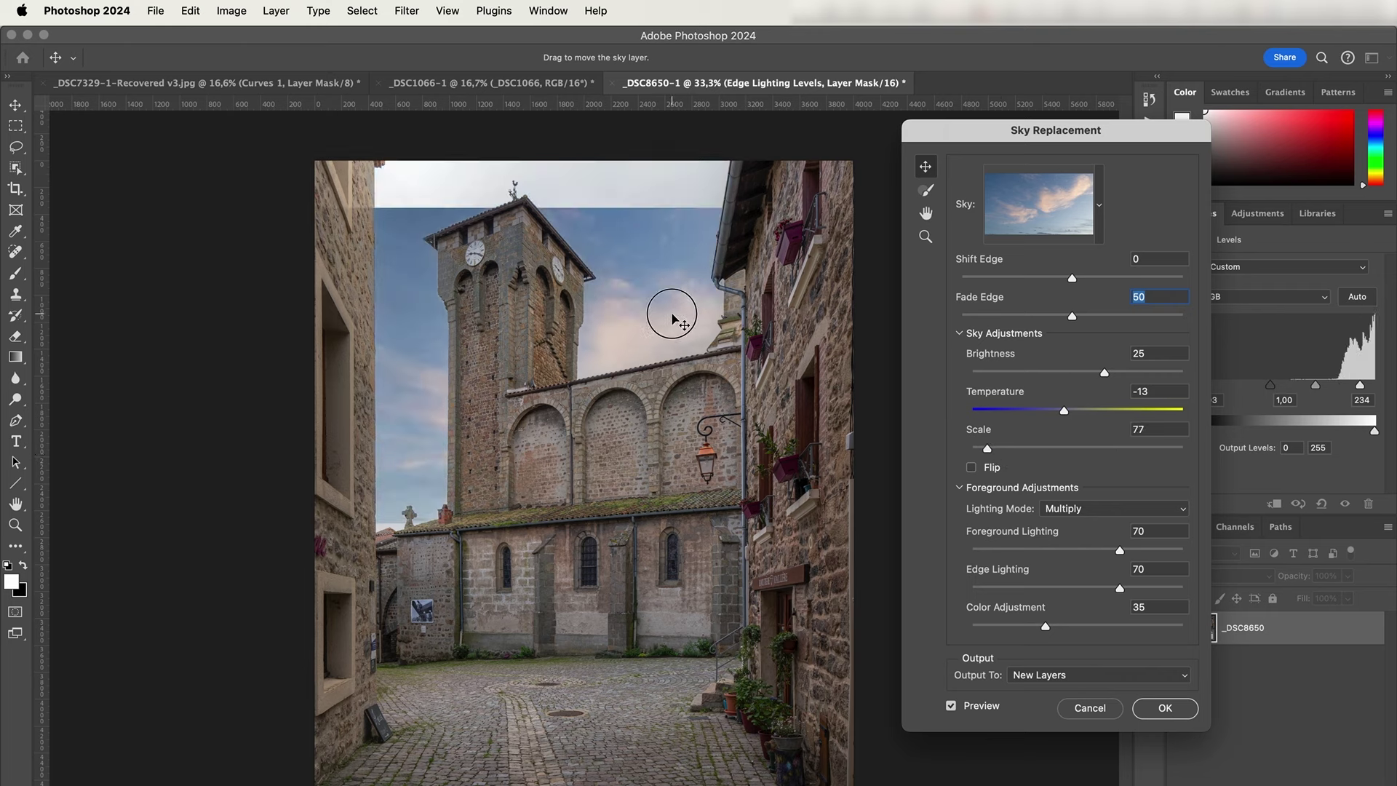
drag(673, 319, 655, 290)
click(1035, 448)
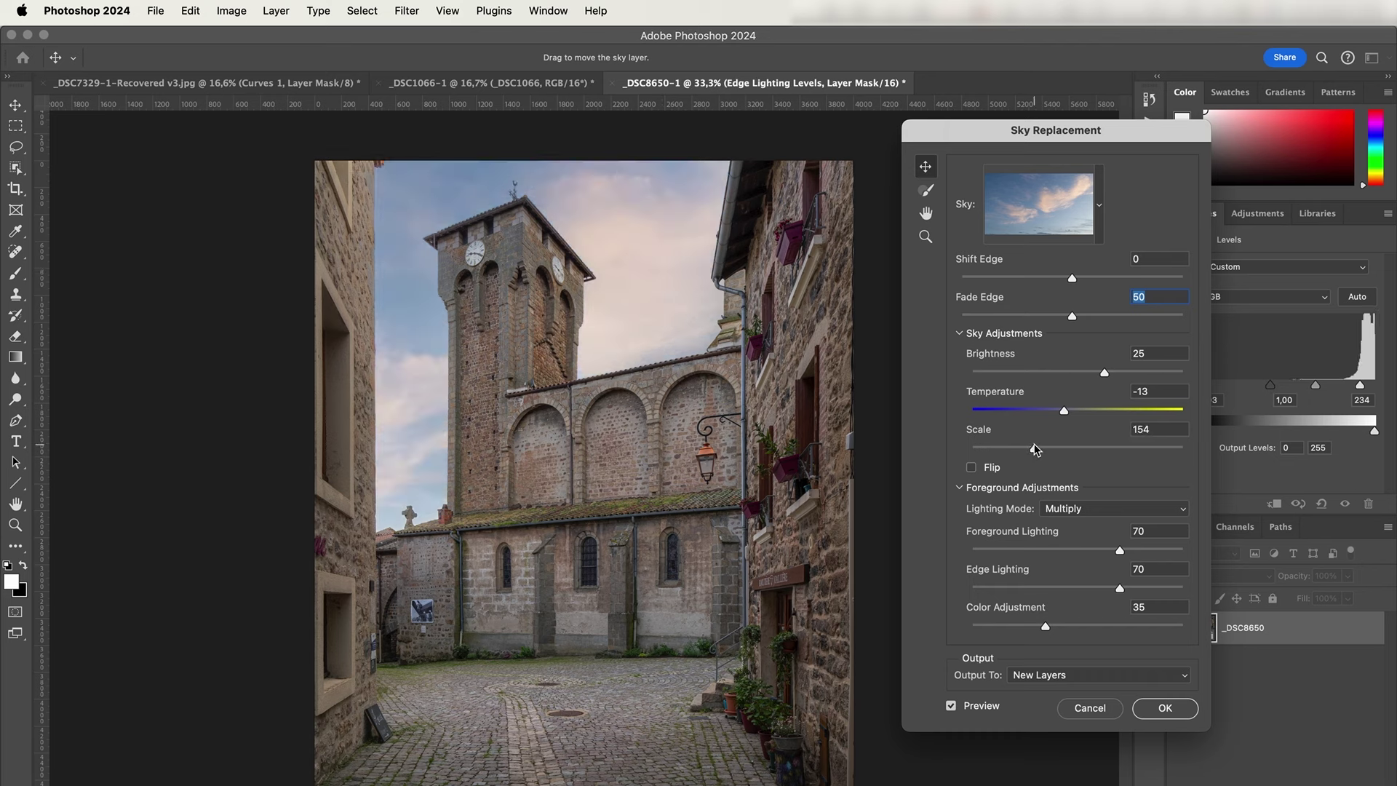
drag(1036, 451, 1008, 450)
click(1164, 429)
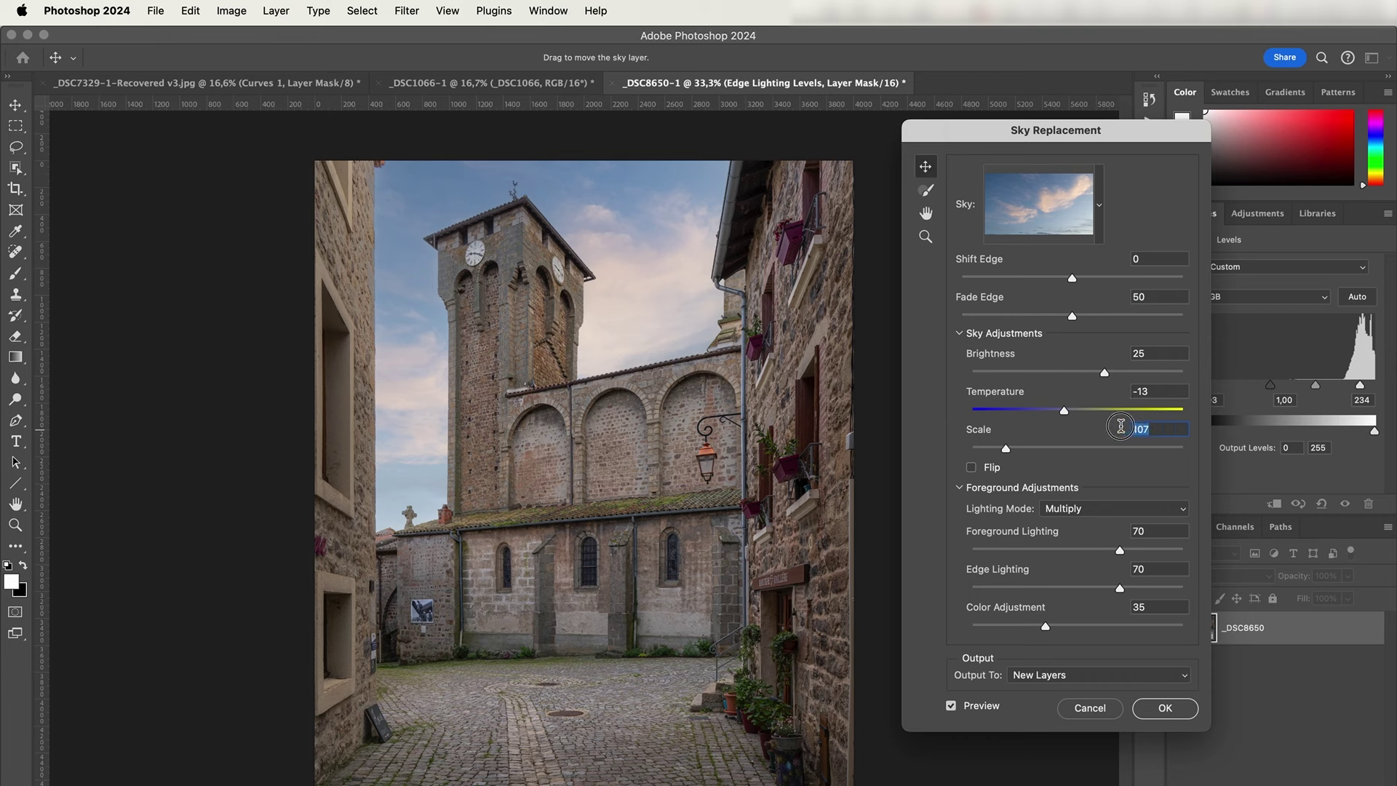
text(100)
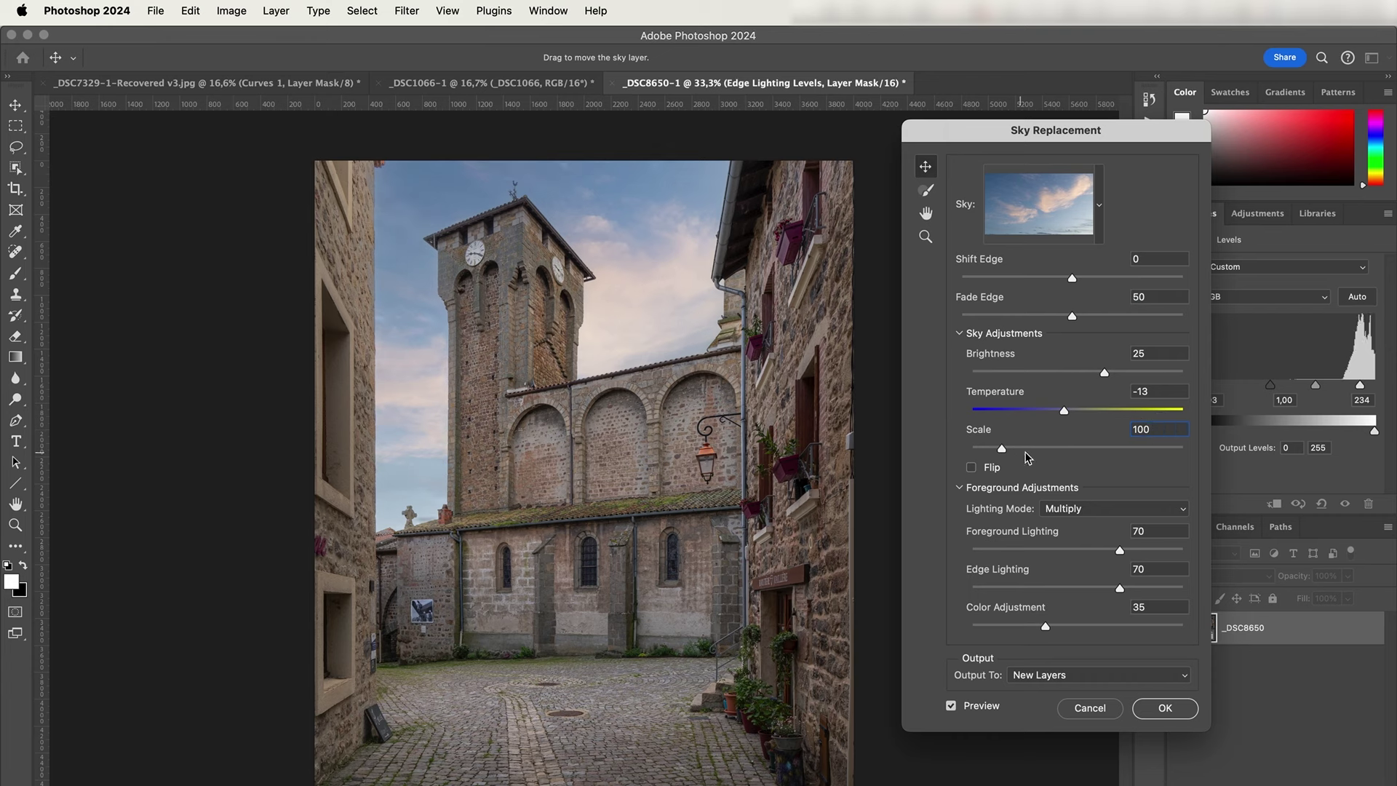
key(Return)
Step: Reposition the clouds behind the church tower, trying Flip and turning it back off
drag(653, 232, 610, 253)
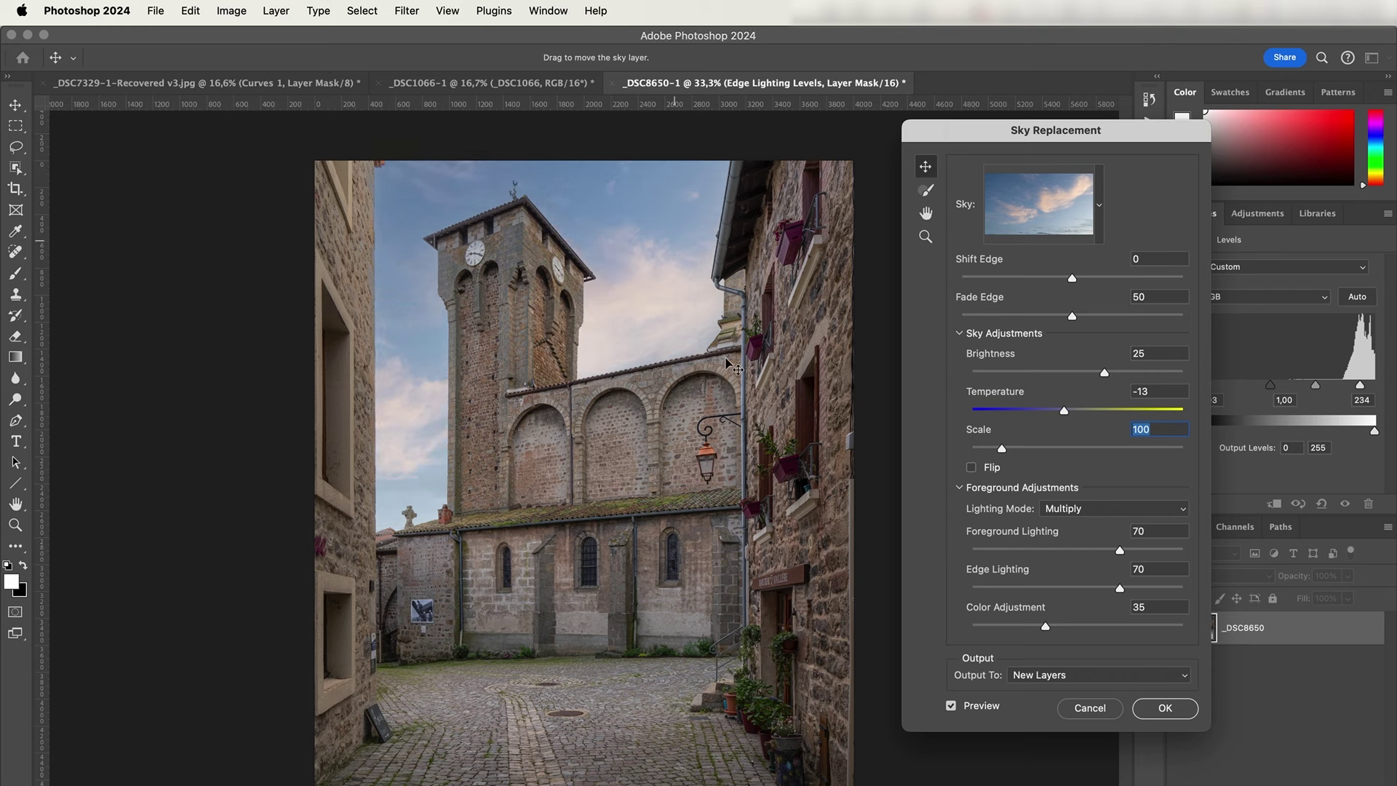
click(971, 468)
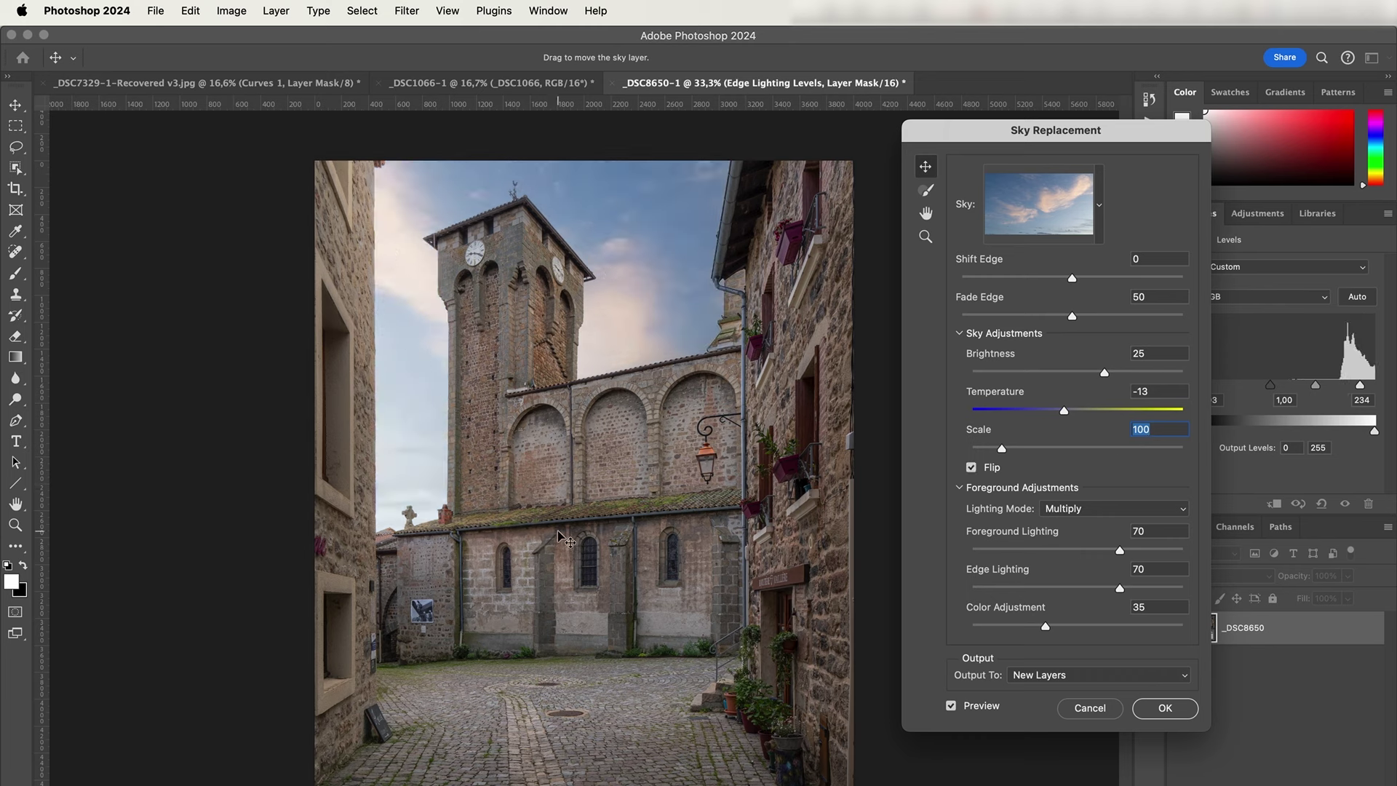
drag(632, 260, 661, 251)
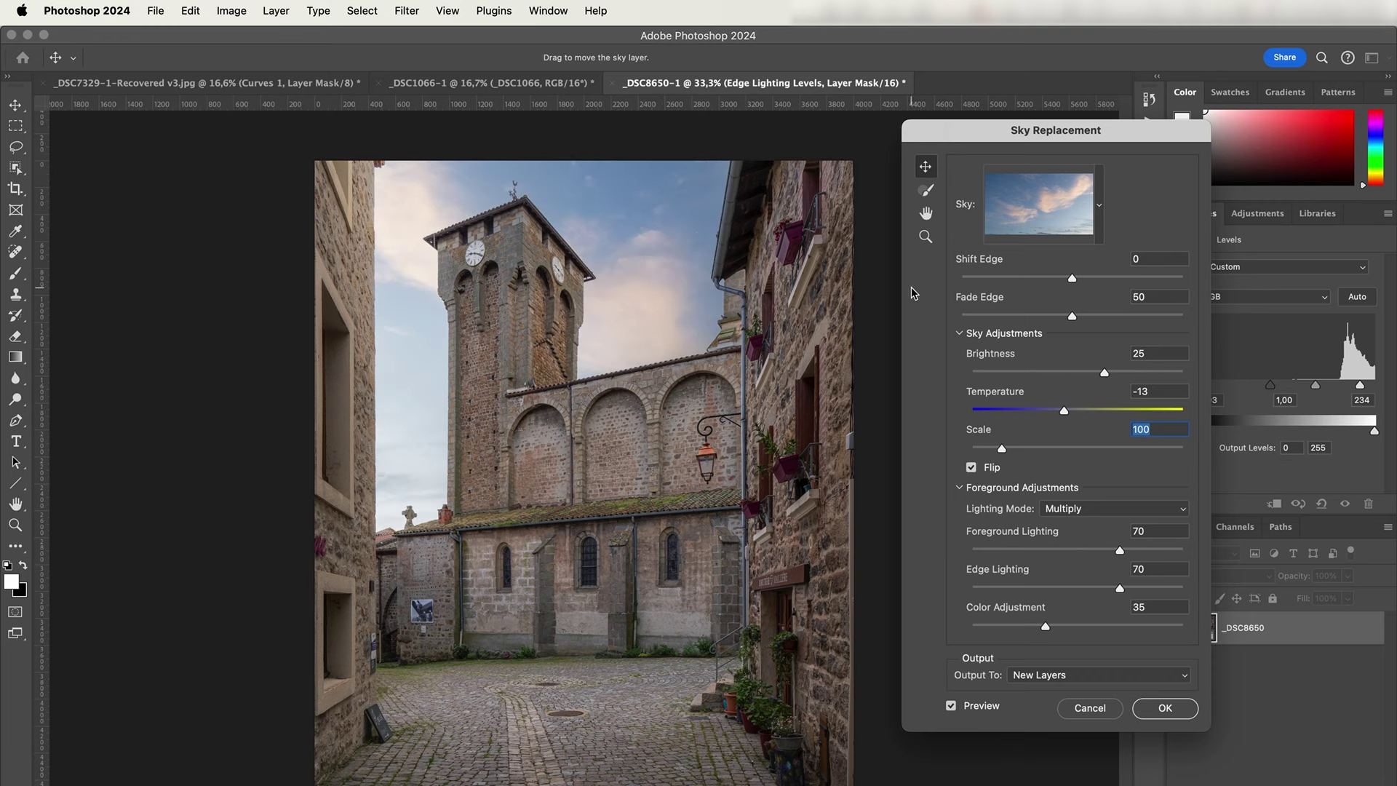
click(971, 467)
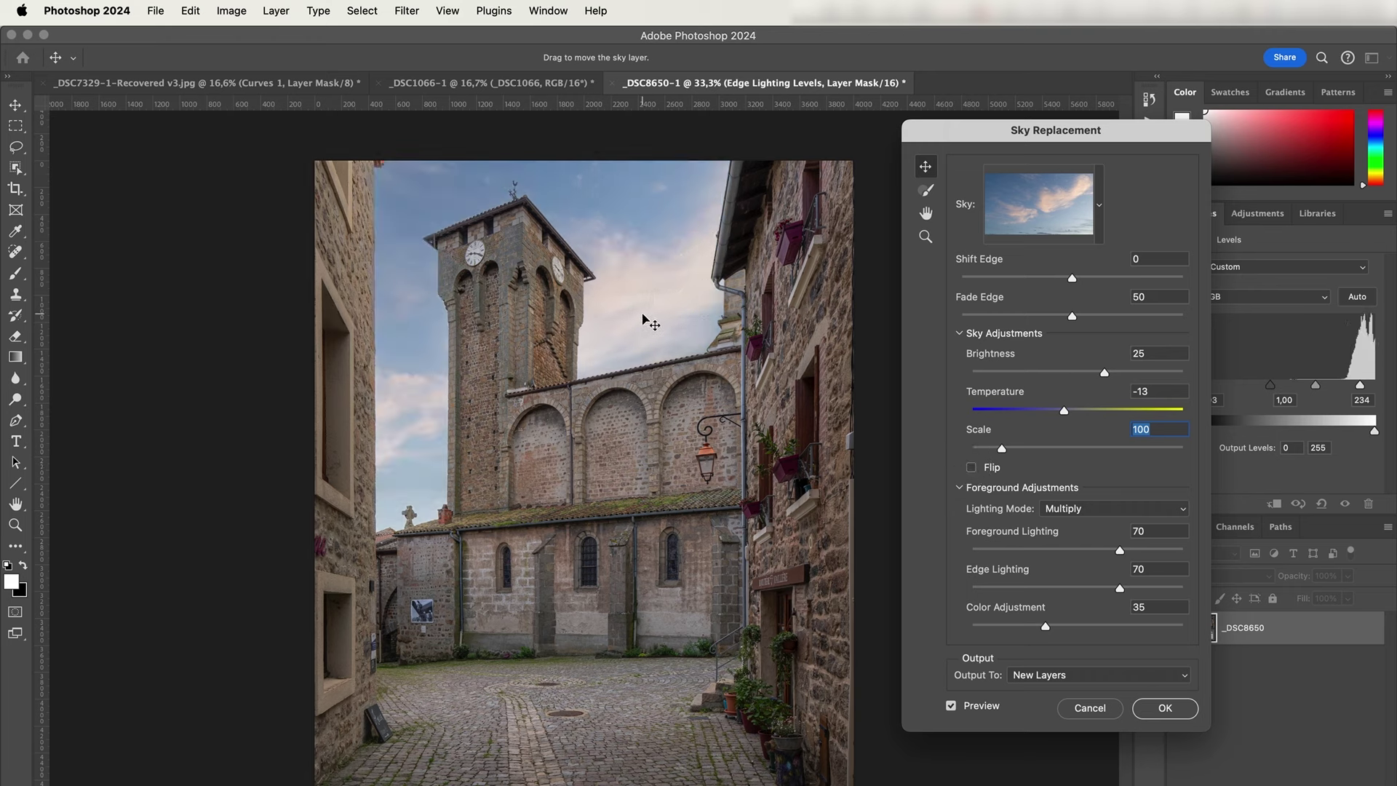
drag(643, 318, 648, 308)
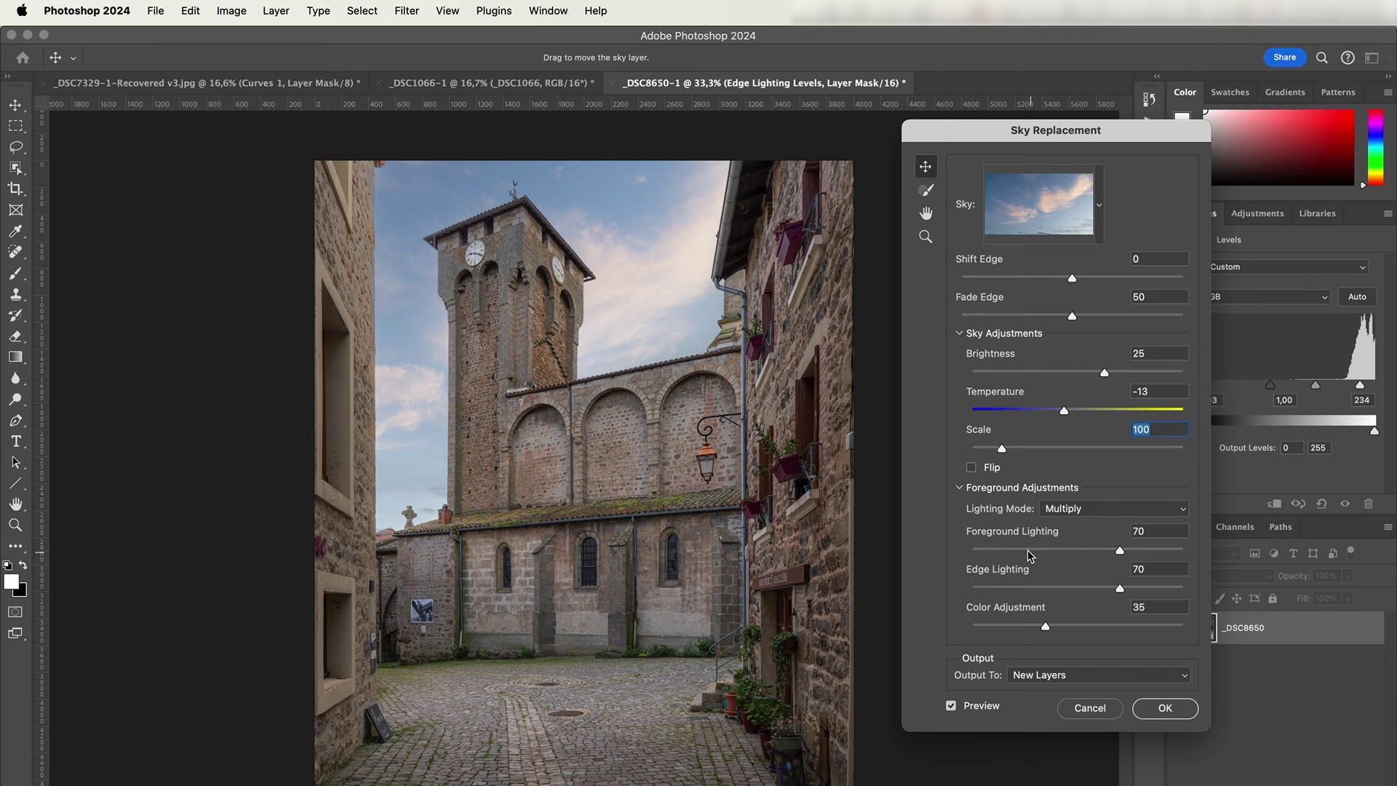
Step: Set Foreground Lighting to 80, Edge Lighting to 78 and Color Adjustment to 14
drag(1120, 551, 1003, 550)
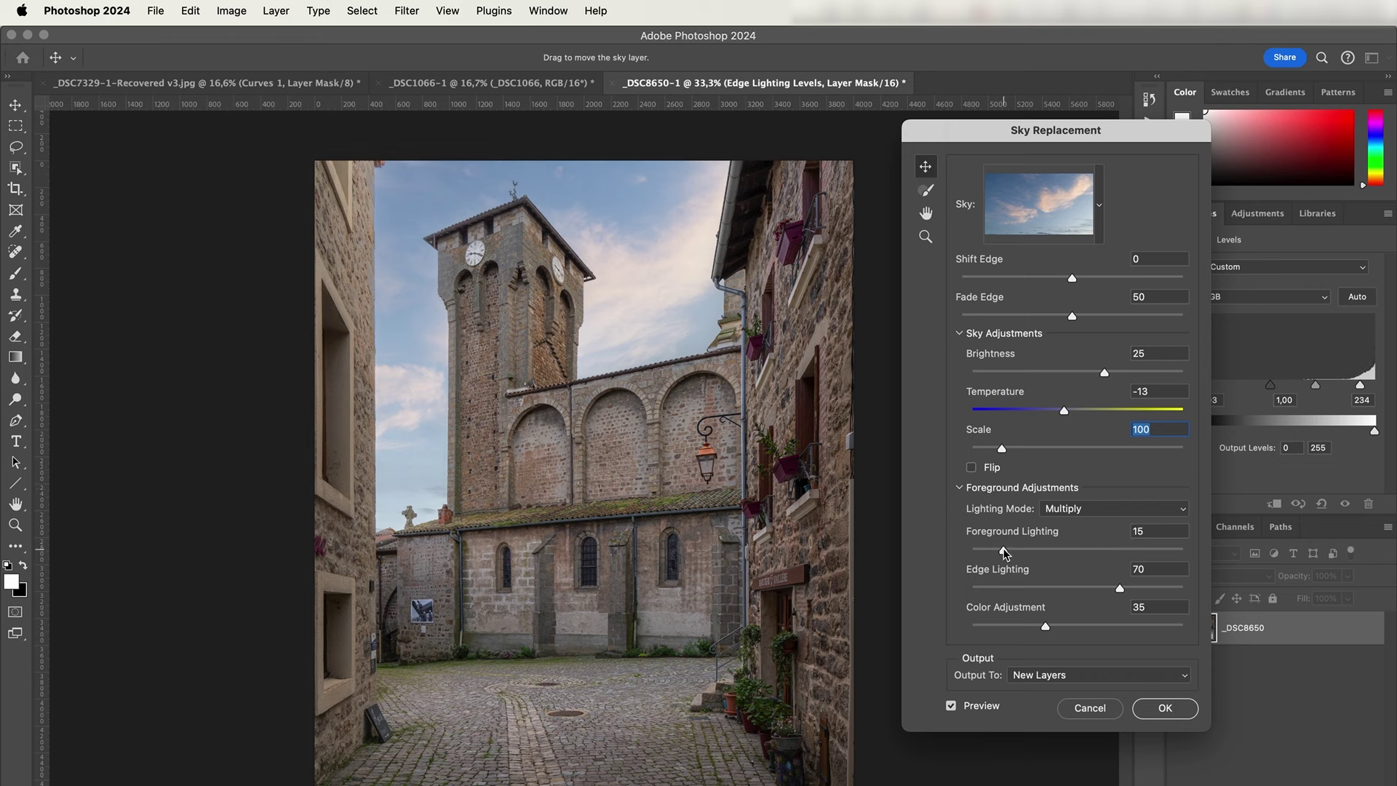
click(1141, 550)
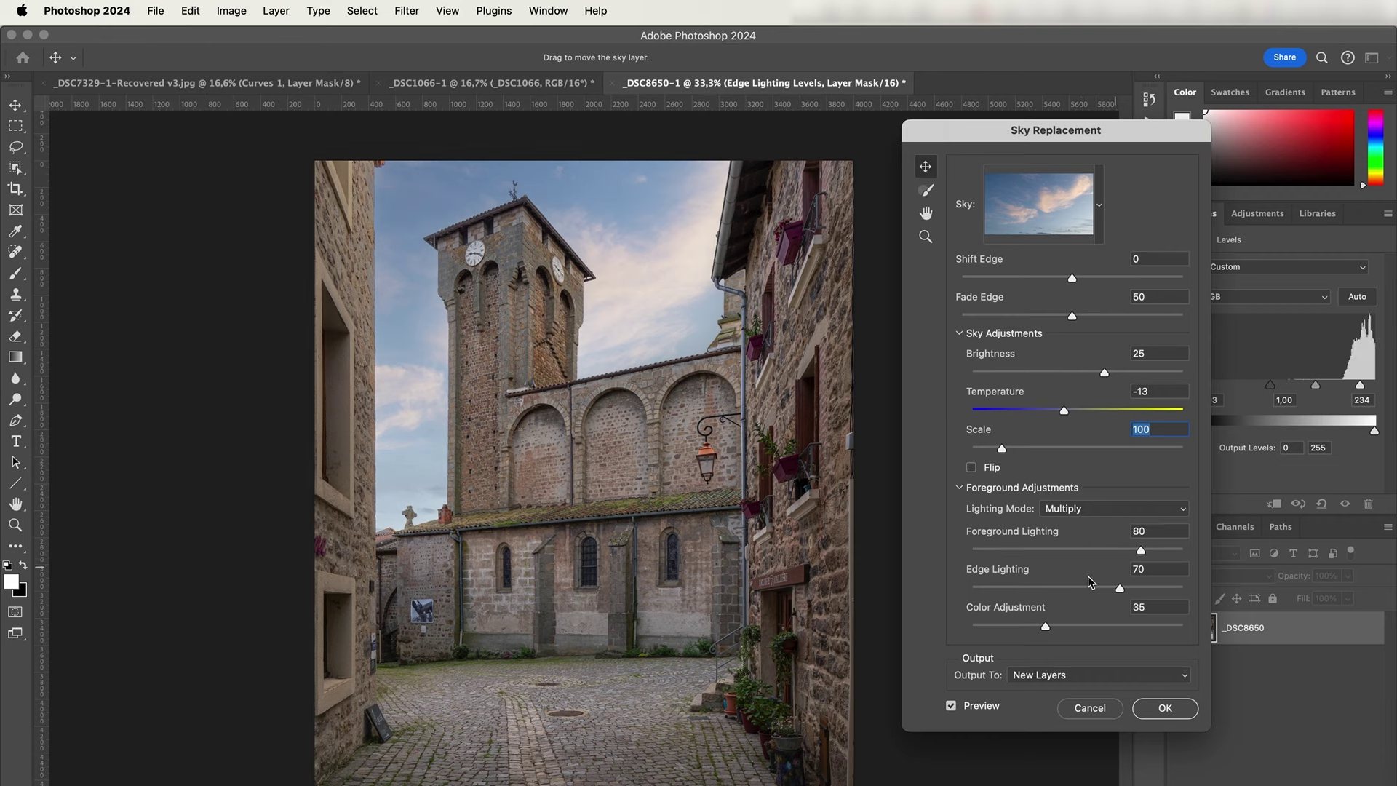
click(996, 588)
drag(995, 588, 1138, 587)
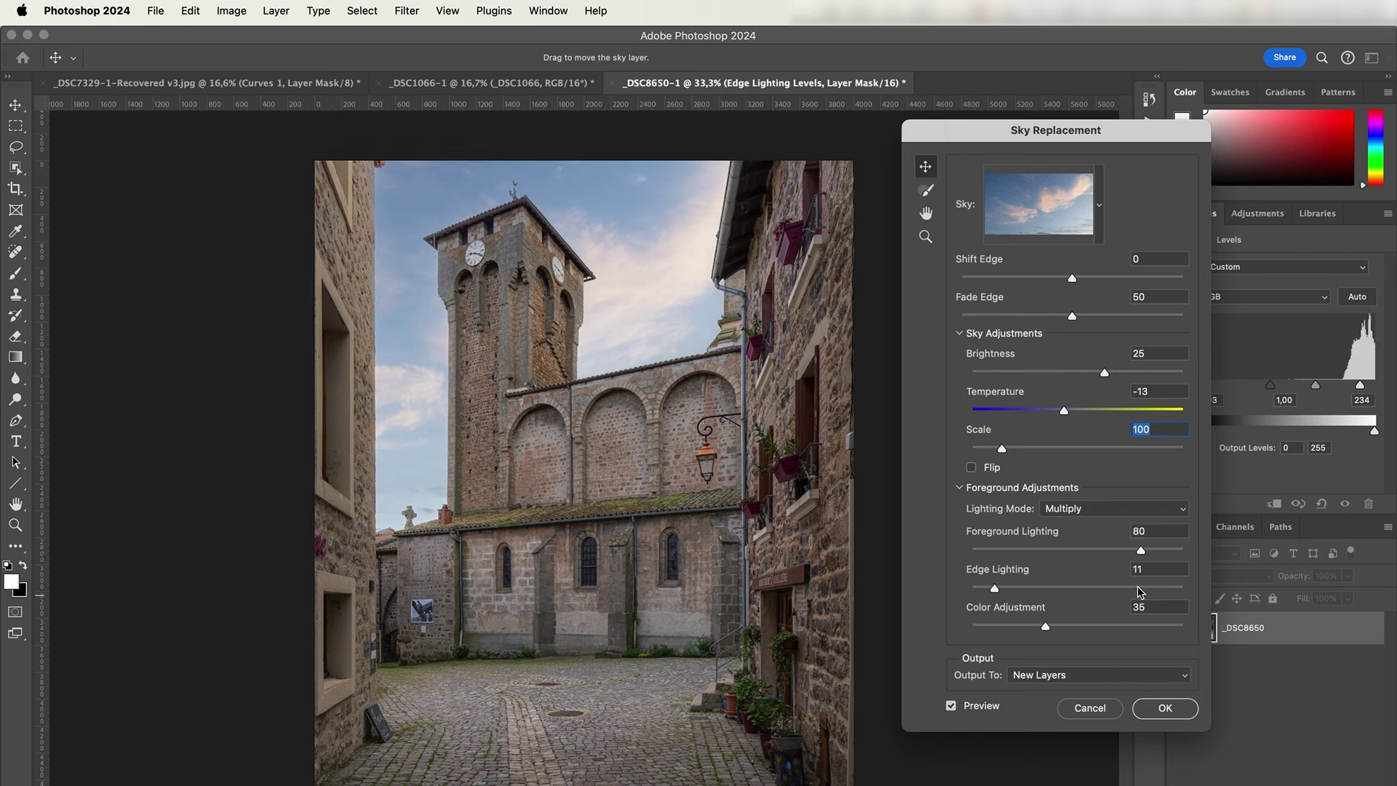
drag(1044, 625, 999, 625)
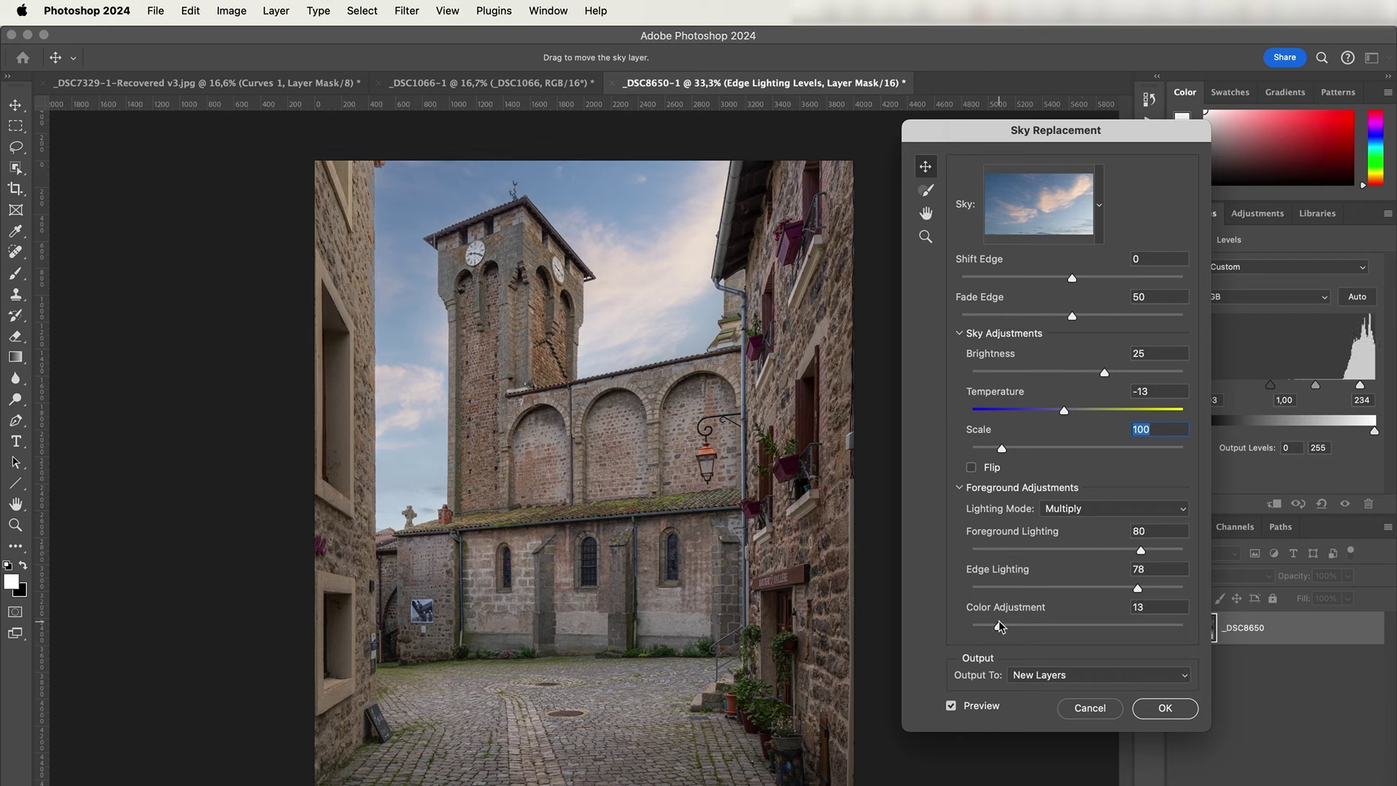
click(1149, 624)
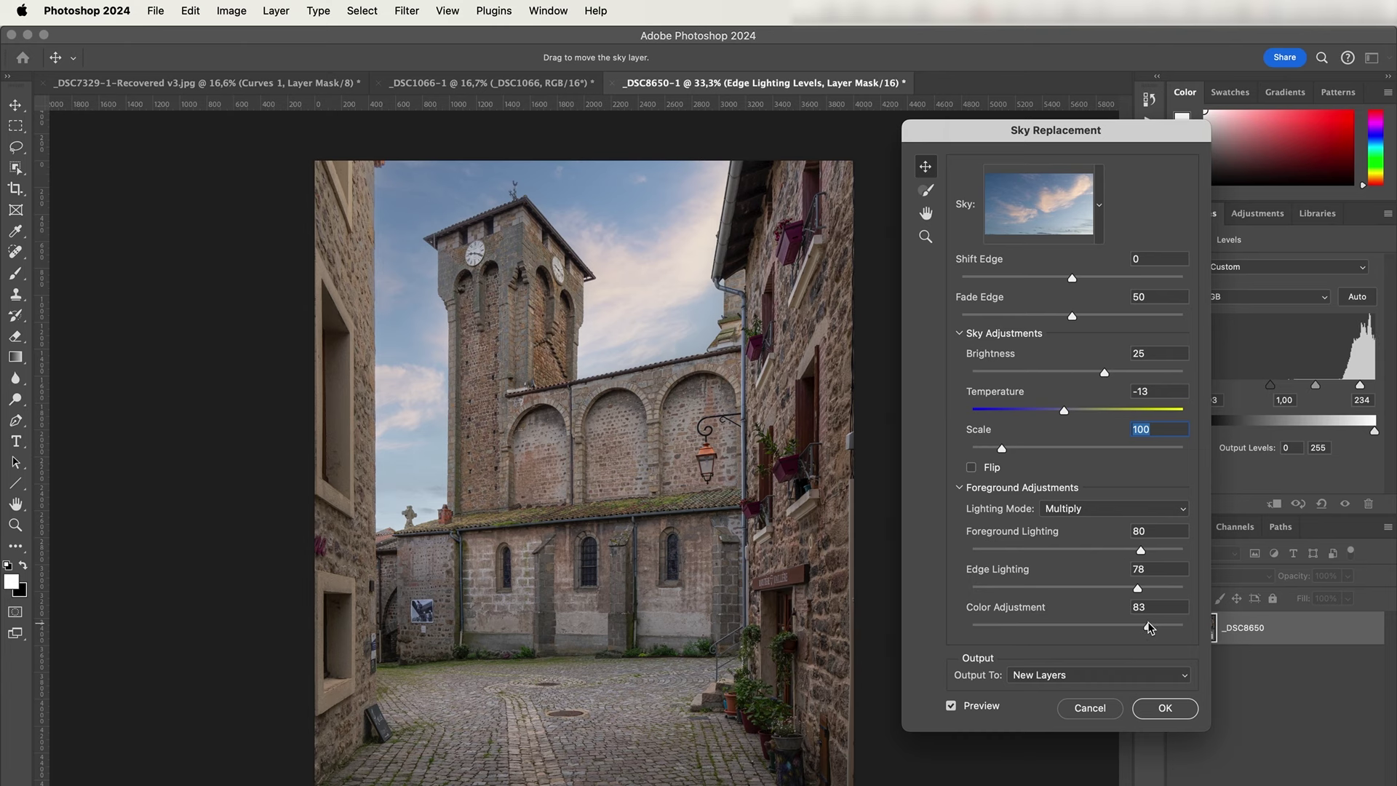
click(1003, 626)
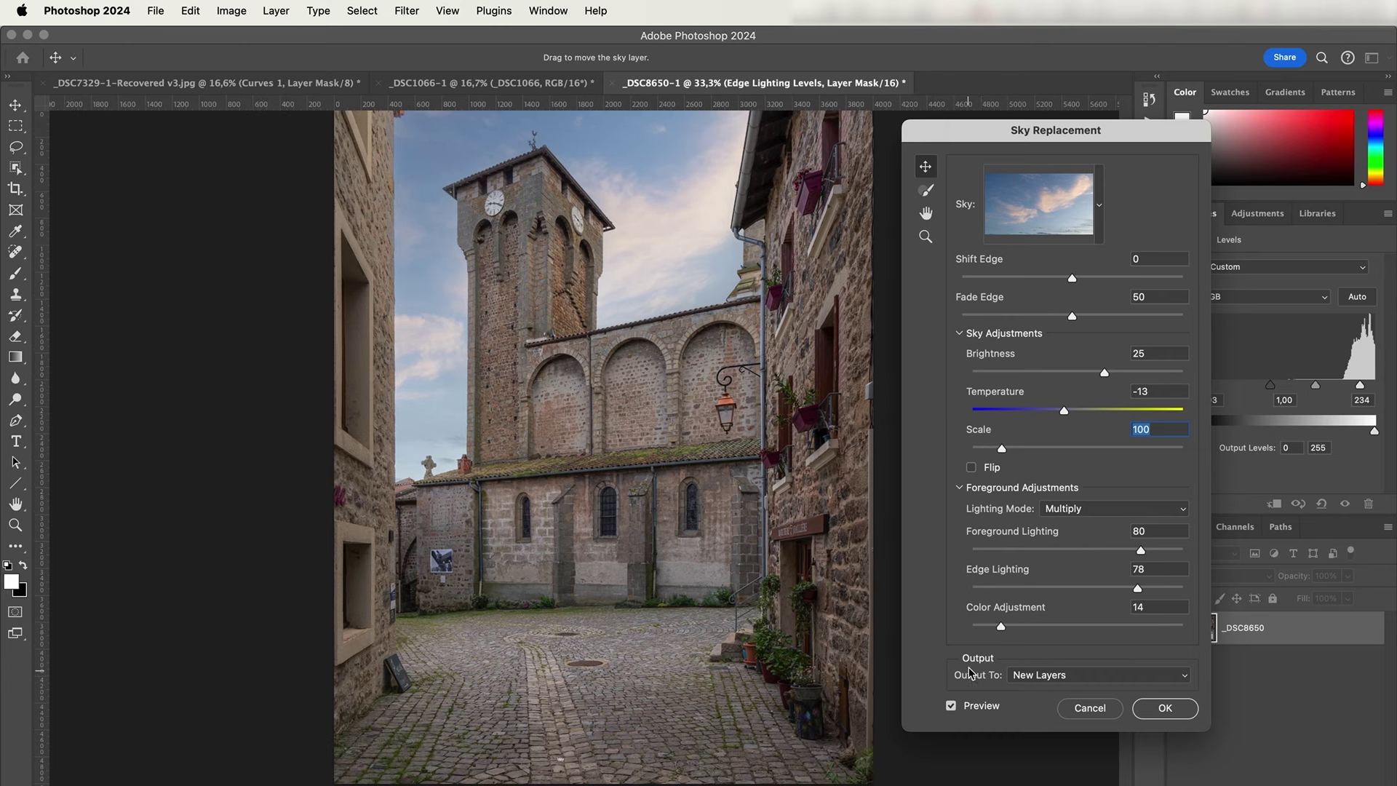
Step: Keep Output To on New Layers and apply the sky replacement
click(1073, 677)
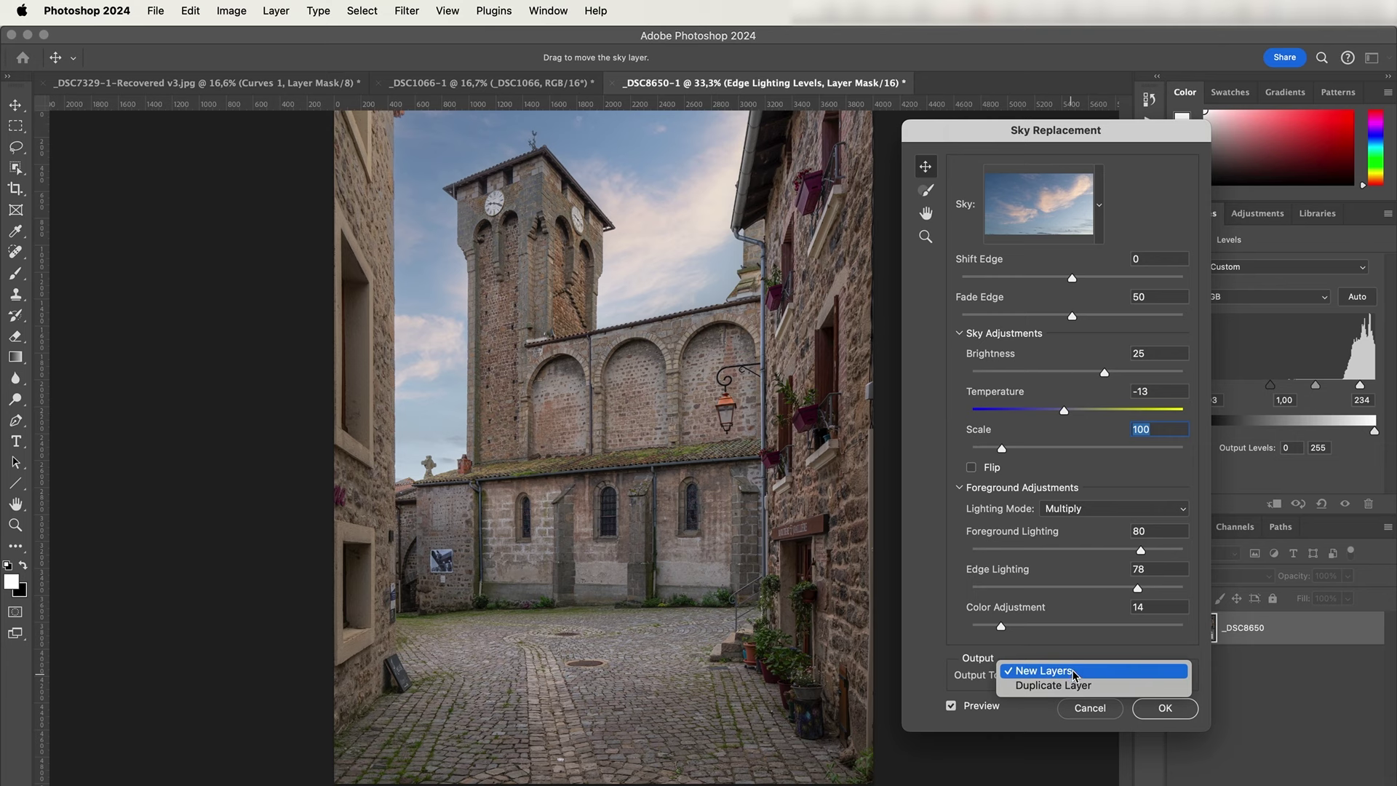
click(1075, 673)
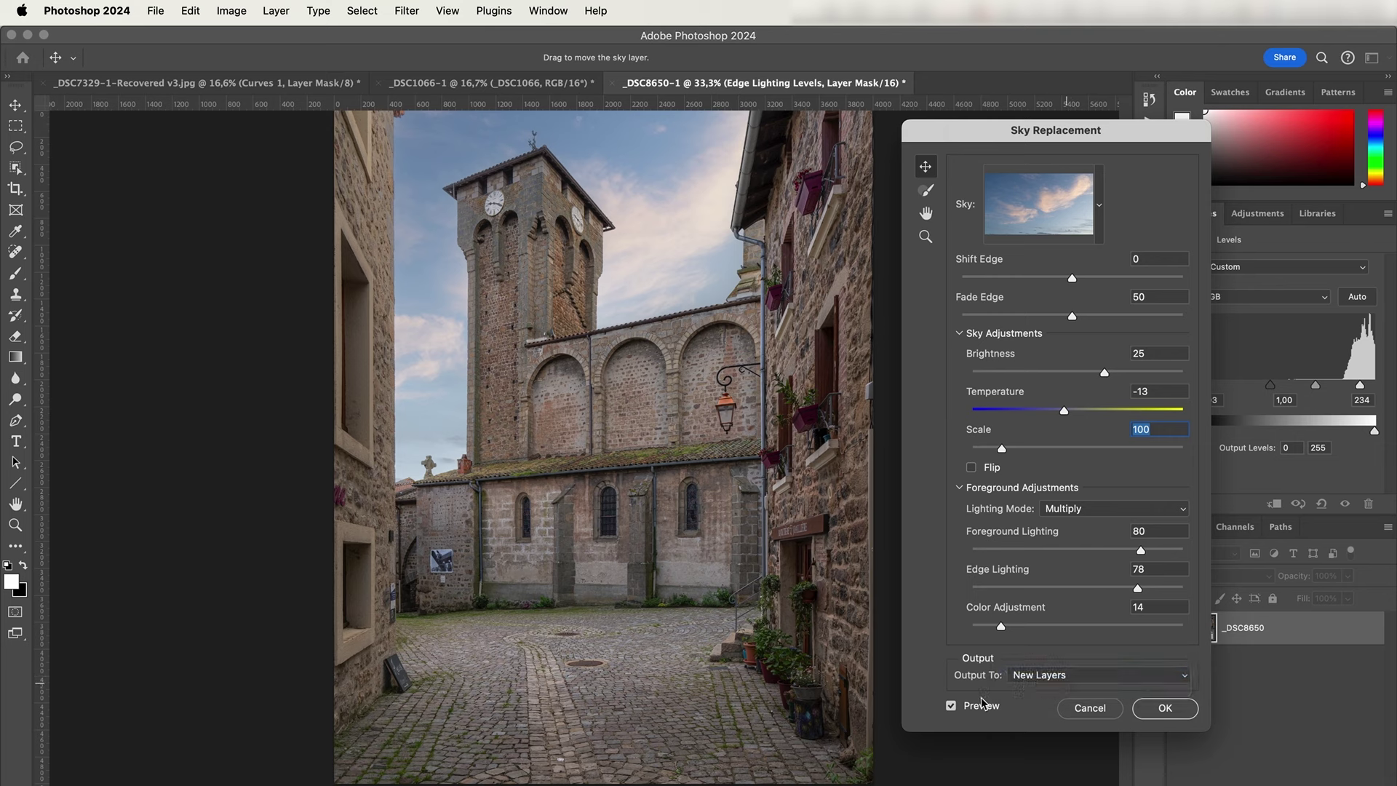
scroll(793, 664, up, 3)
scroll(792, 664, right, 3)
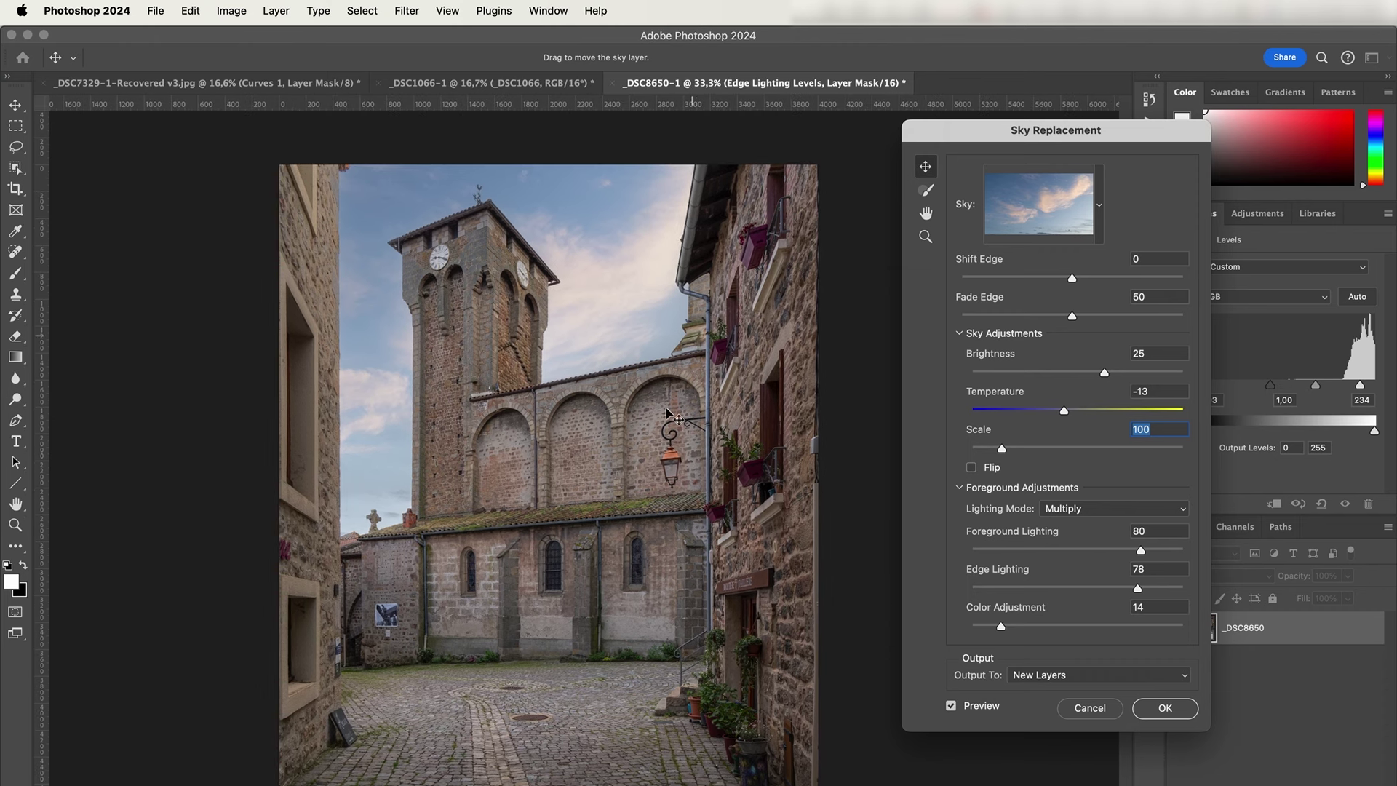
click(1165, 708)
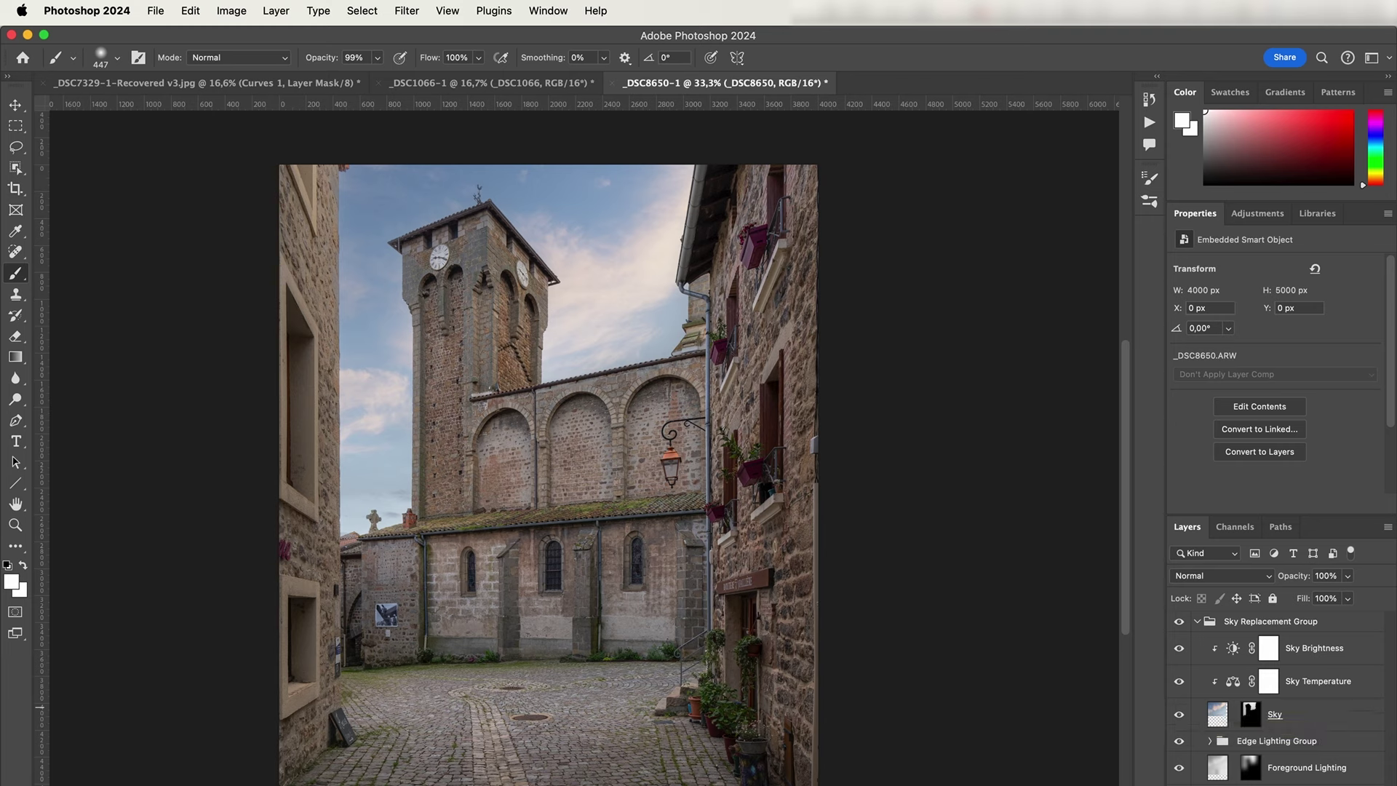
Step: Toggle the Sky Replacement Group's visibility to compare with the original, leaving it visible and expanded
click(1197, 621)
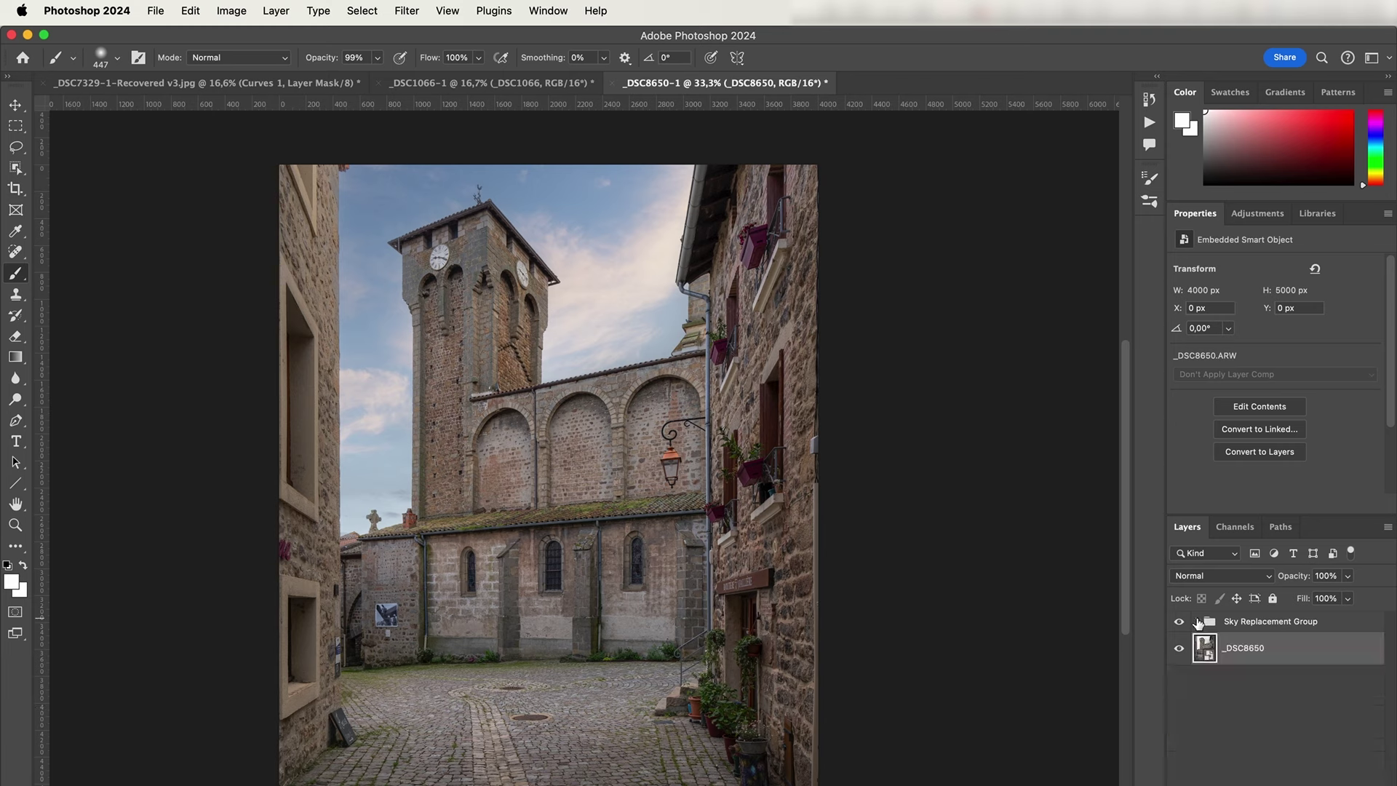
click(1197, 621)
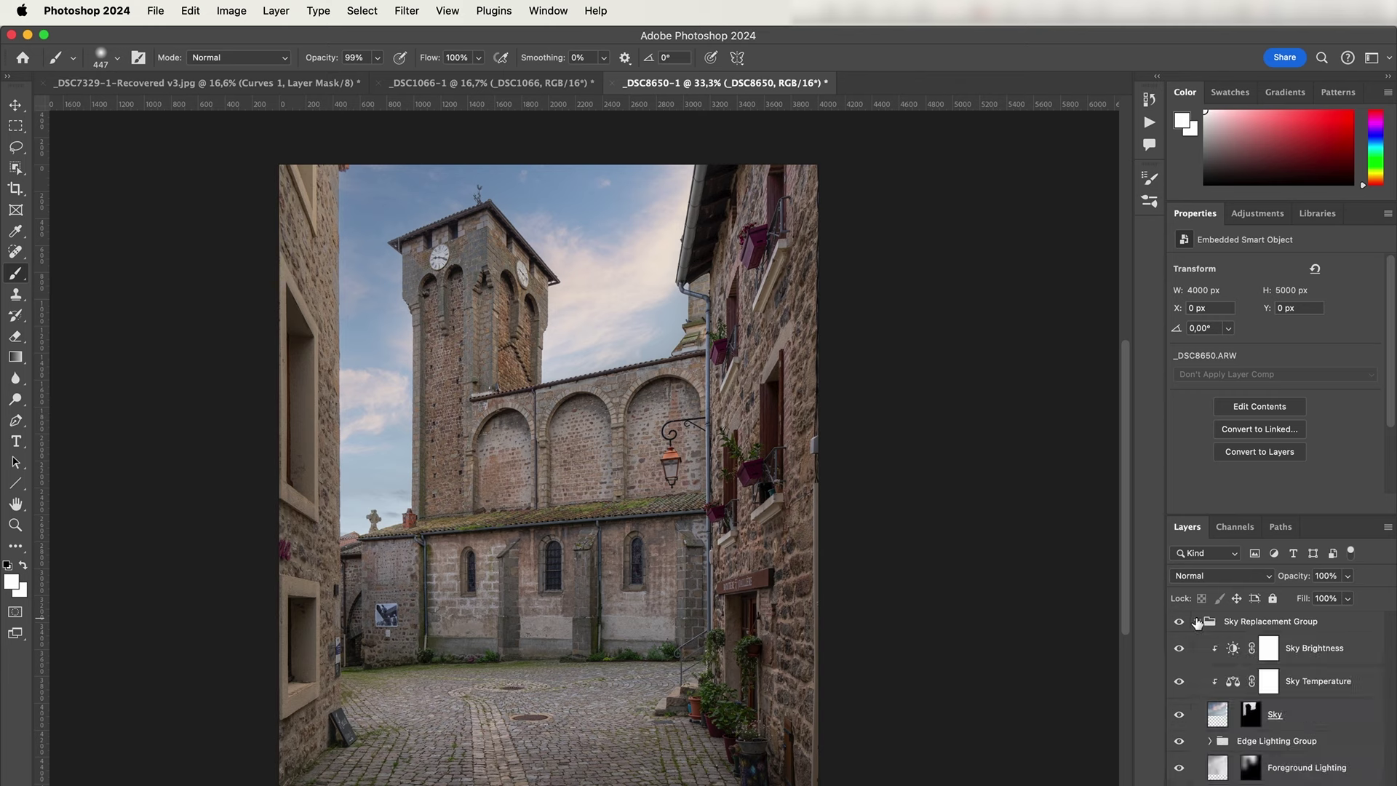
click(1180, 622)
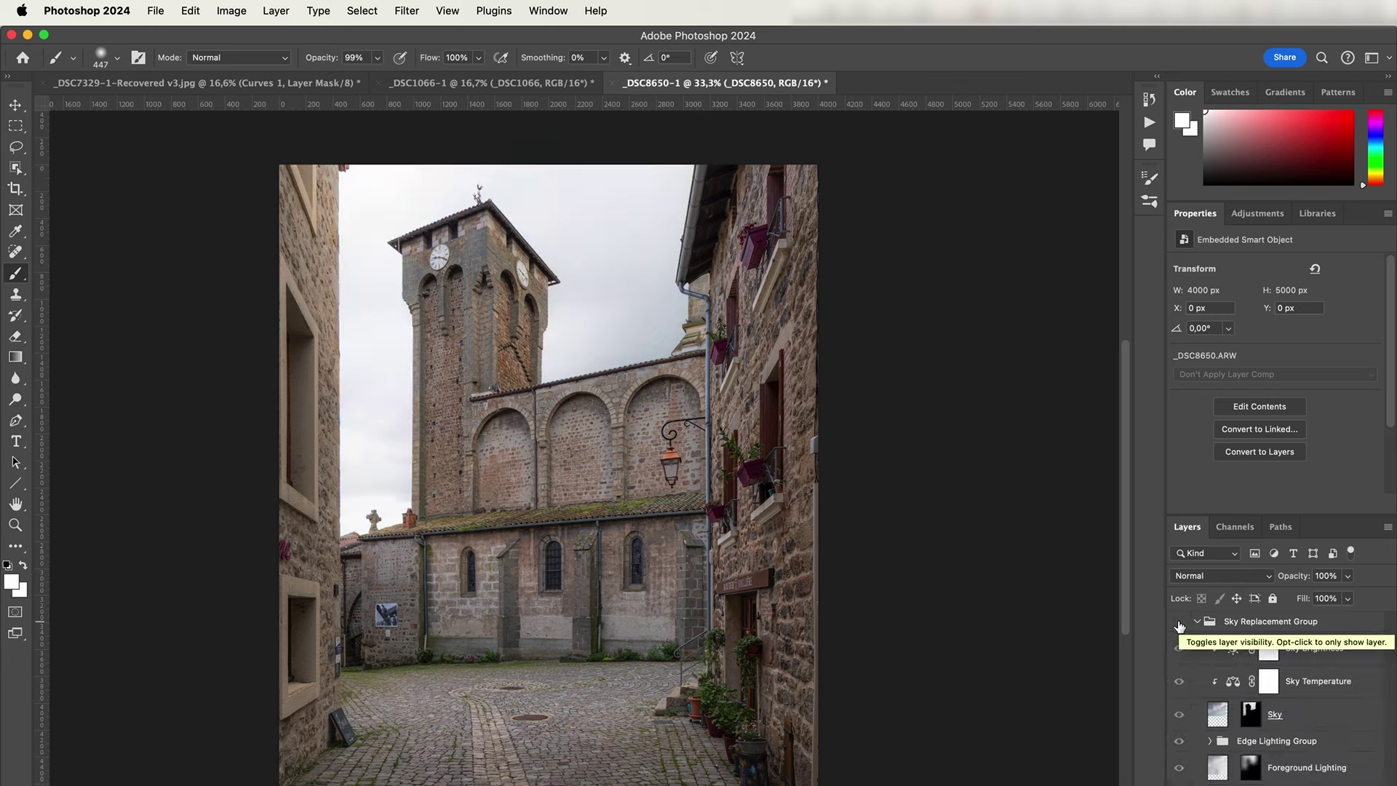
click(1180, 623)
click(1180, 623)
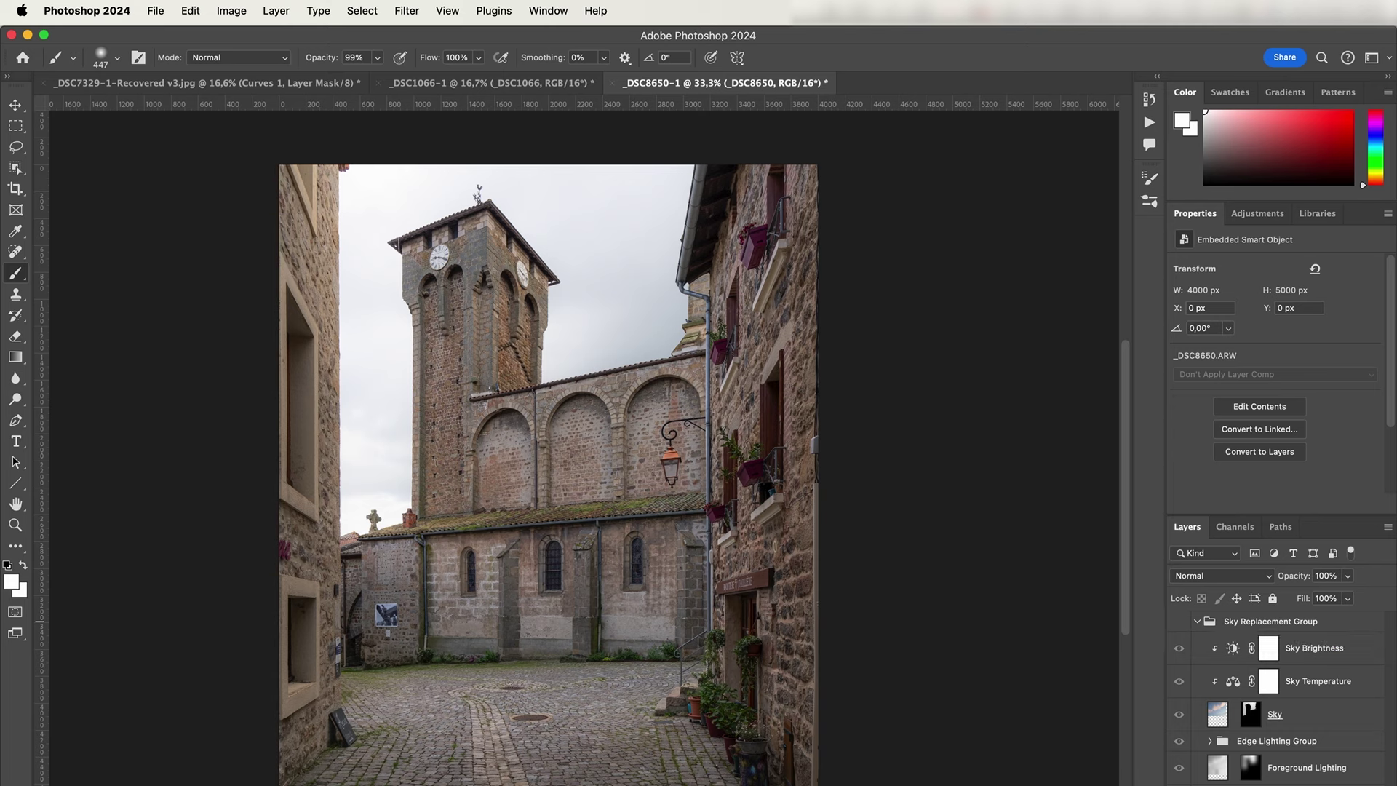
click(1197, 621)
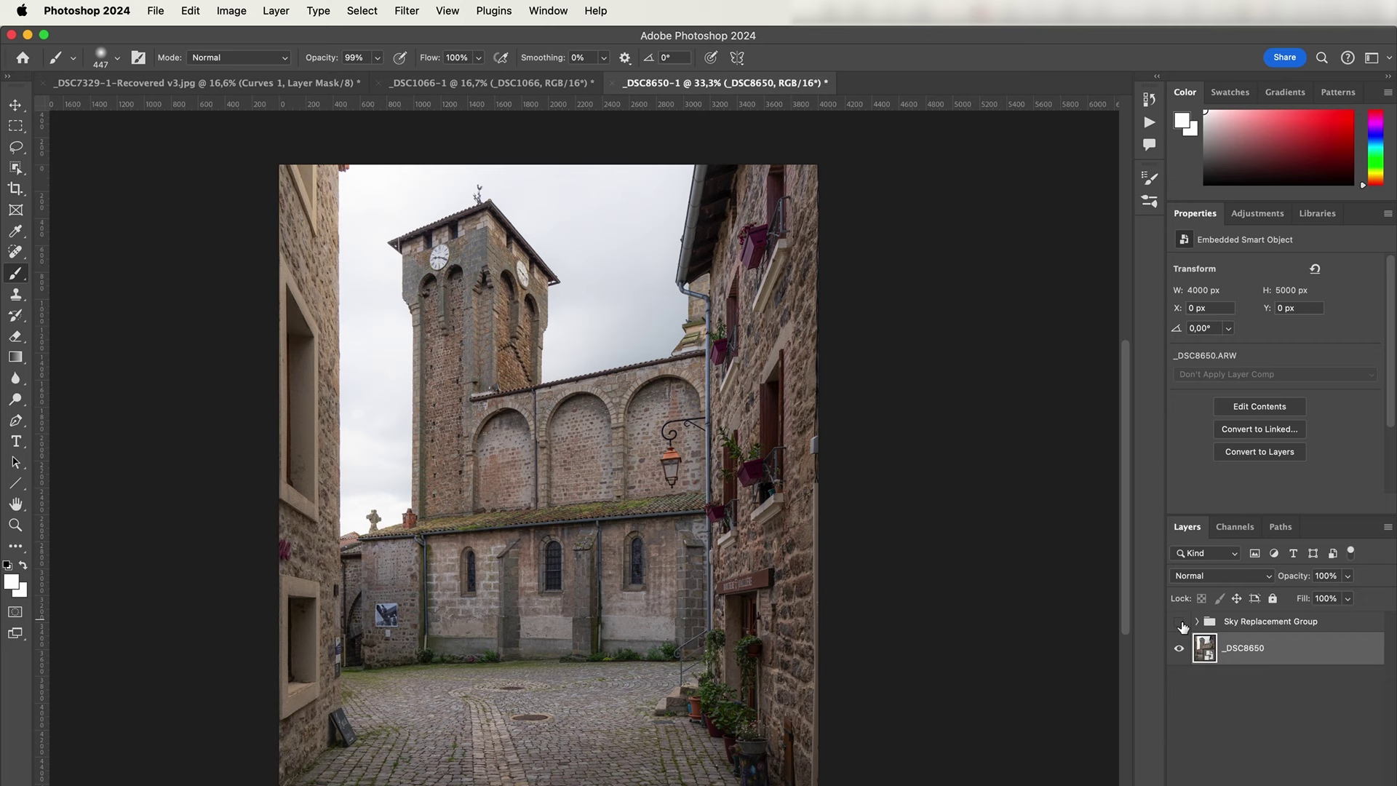
click(1181, 624)
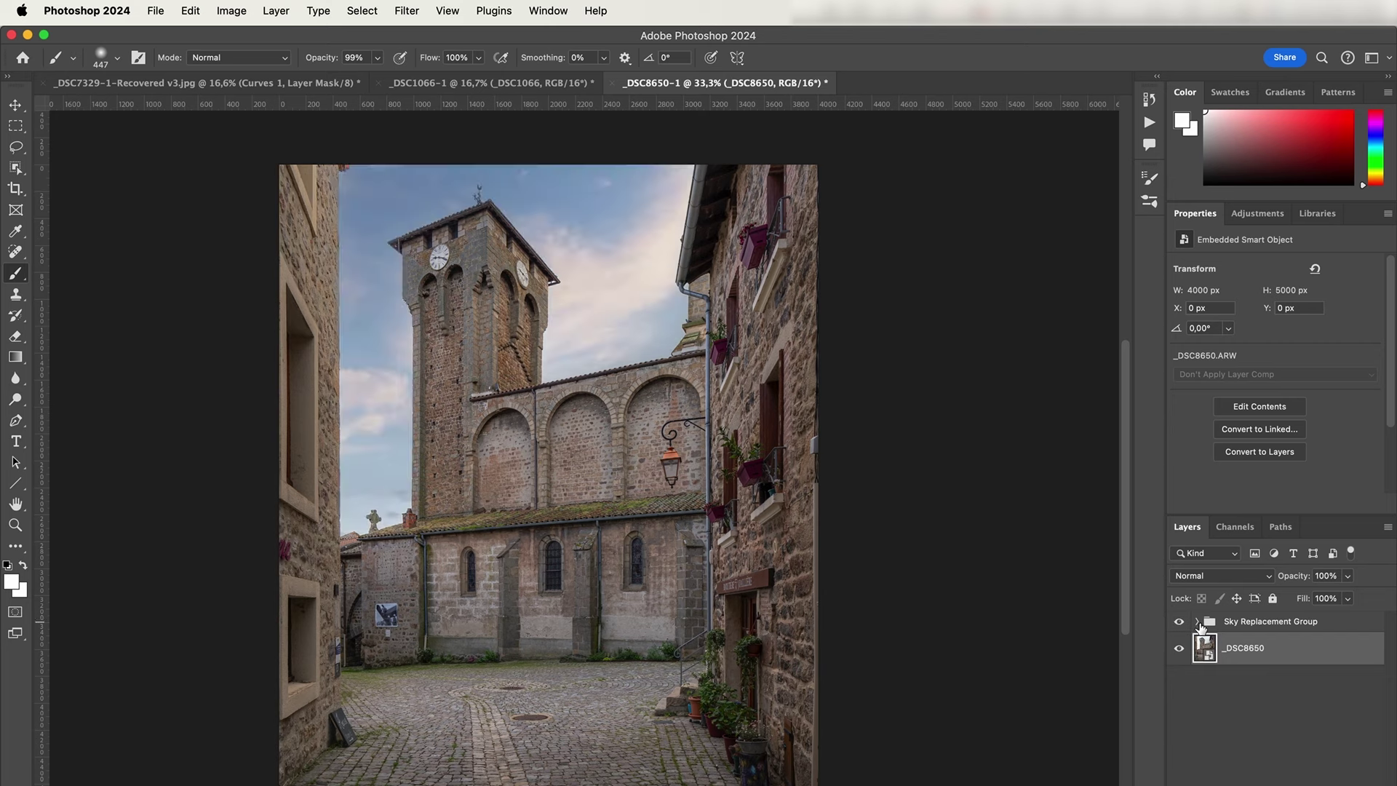
click(1197, 623)
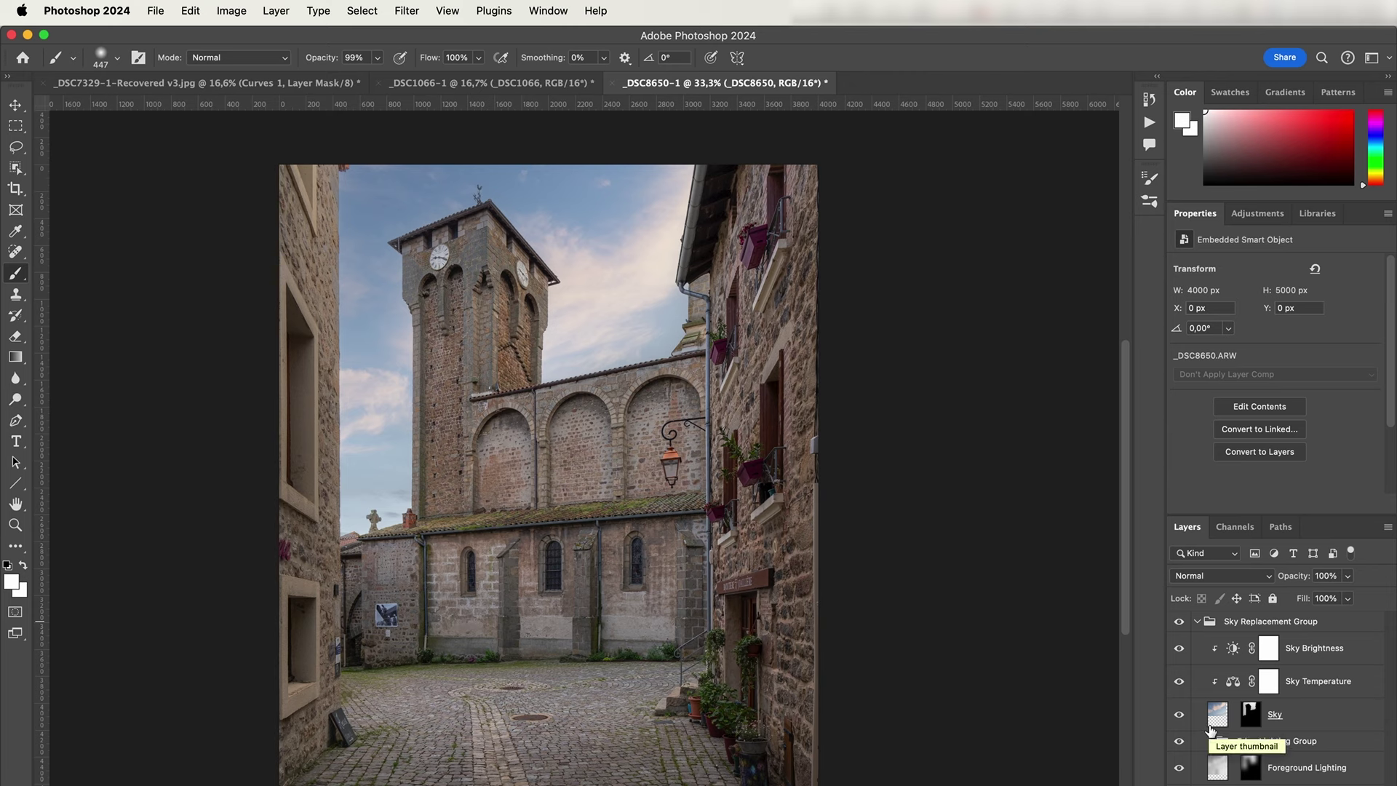
click(1223, 718)
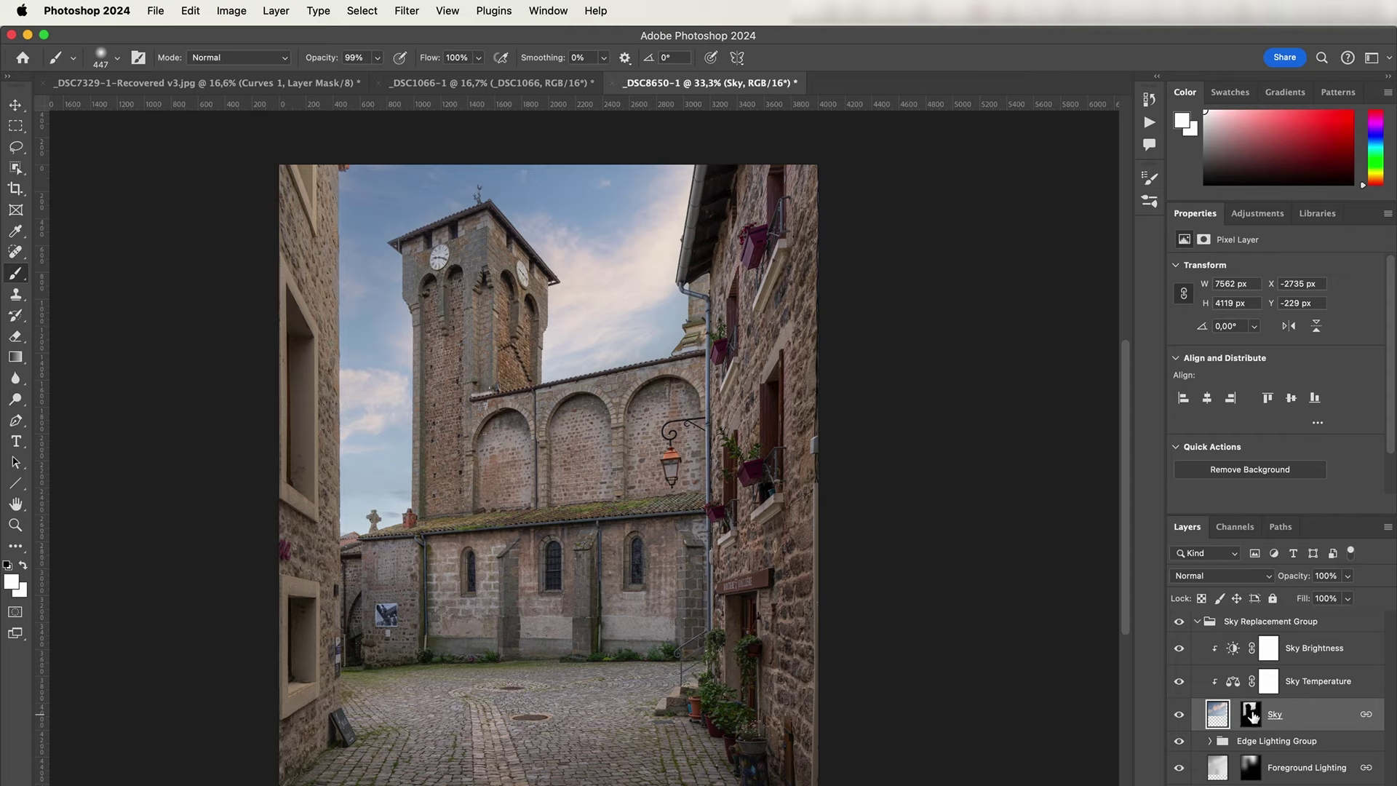
alt+click(1257, 715)
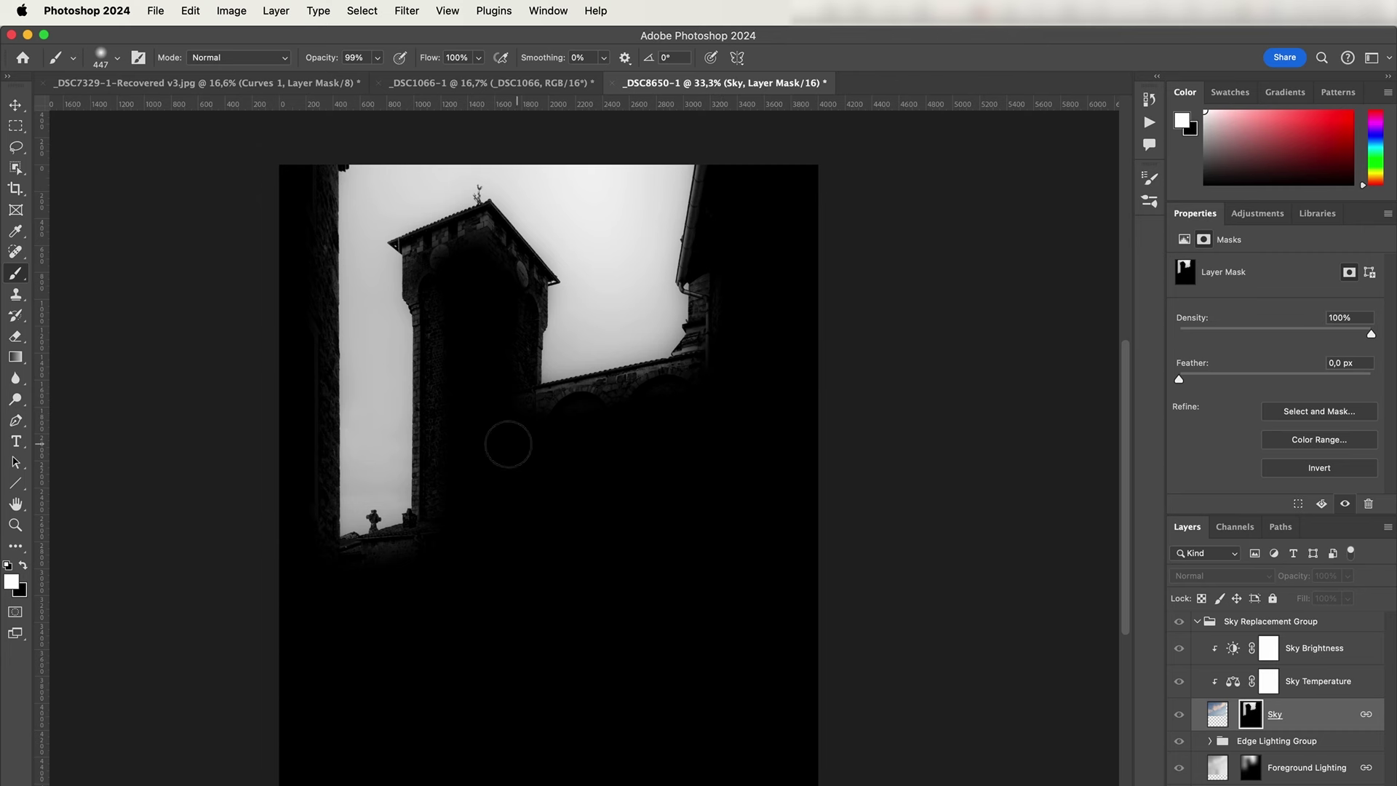
alt+click(1211, 677)
alt+click(1249, 726)
click(1314, 686)
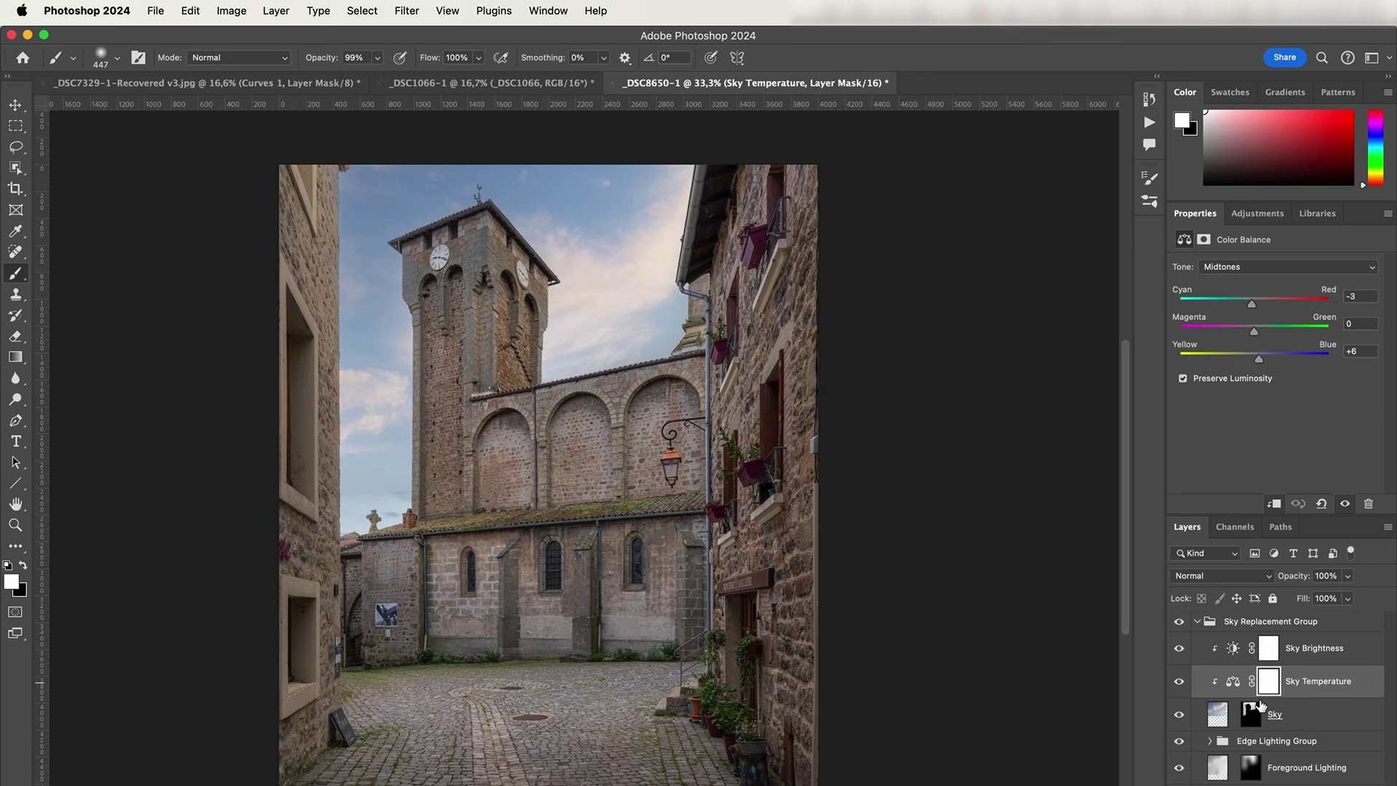
click(1235, 687)
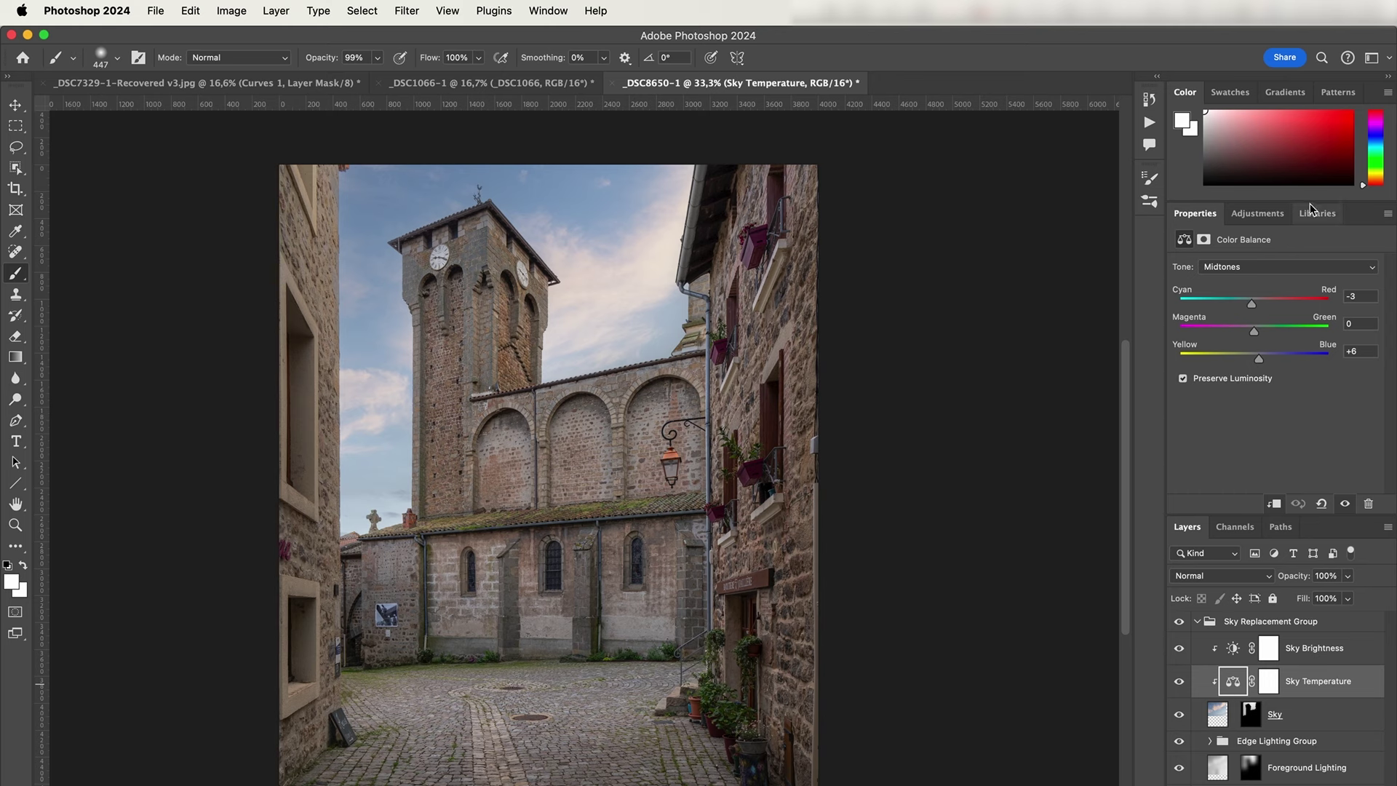
click(1233, 650)
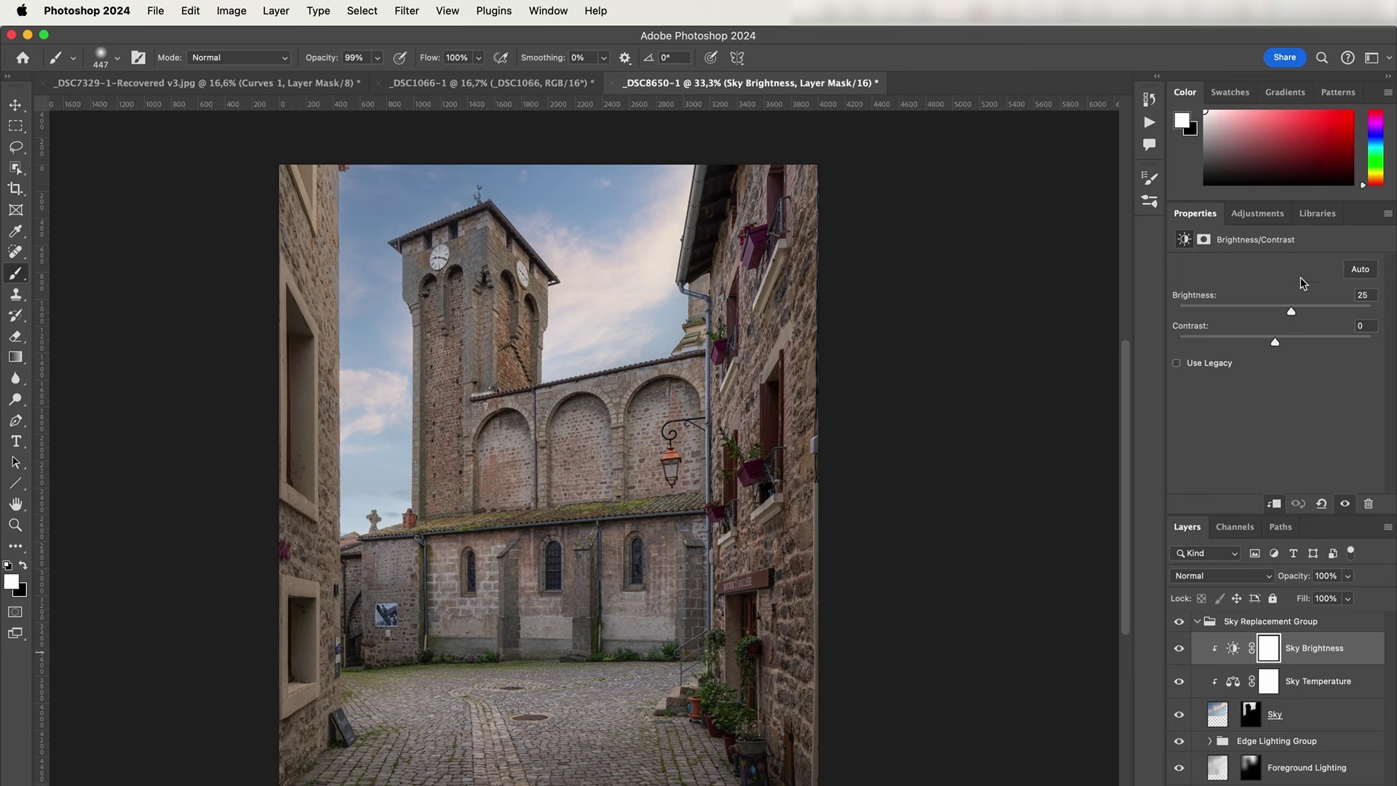
click(1179, 648)
click(1179, 648)
click(1237, 681)
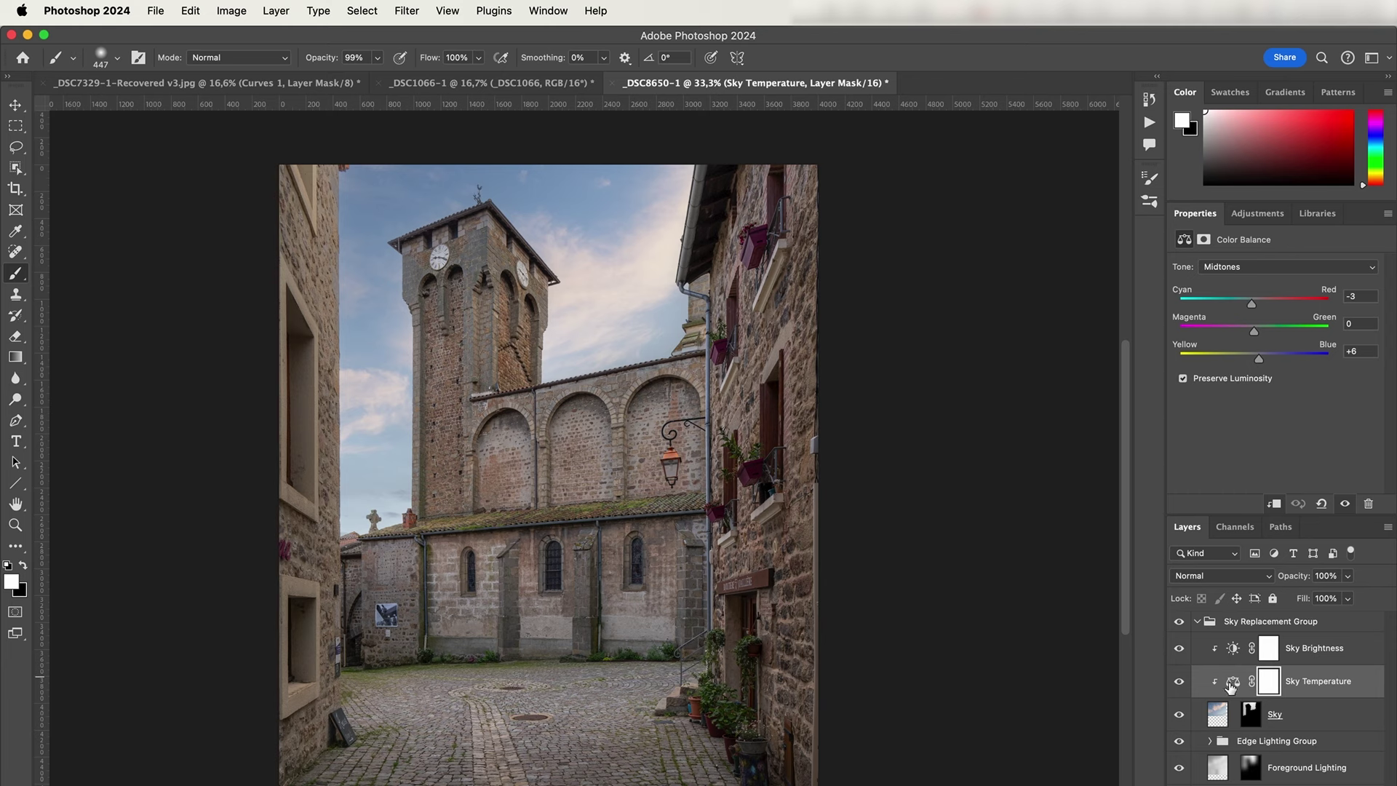
click(1209, 741)
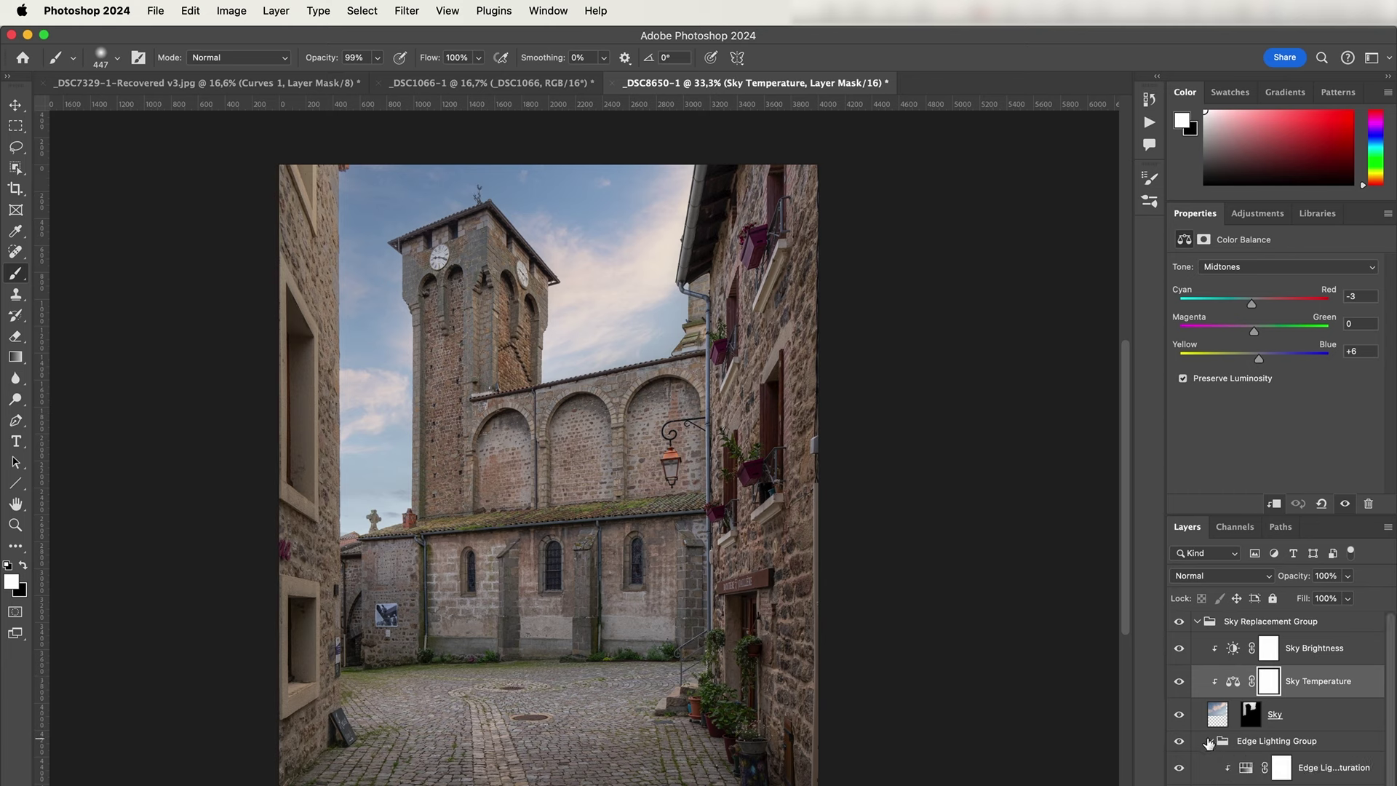
click(1210, 741)
click(1209, 741)
click(1210, 741)
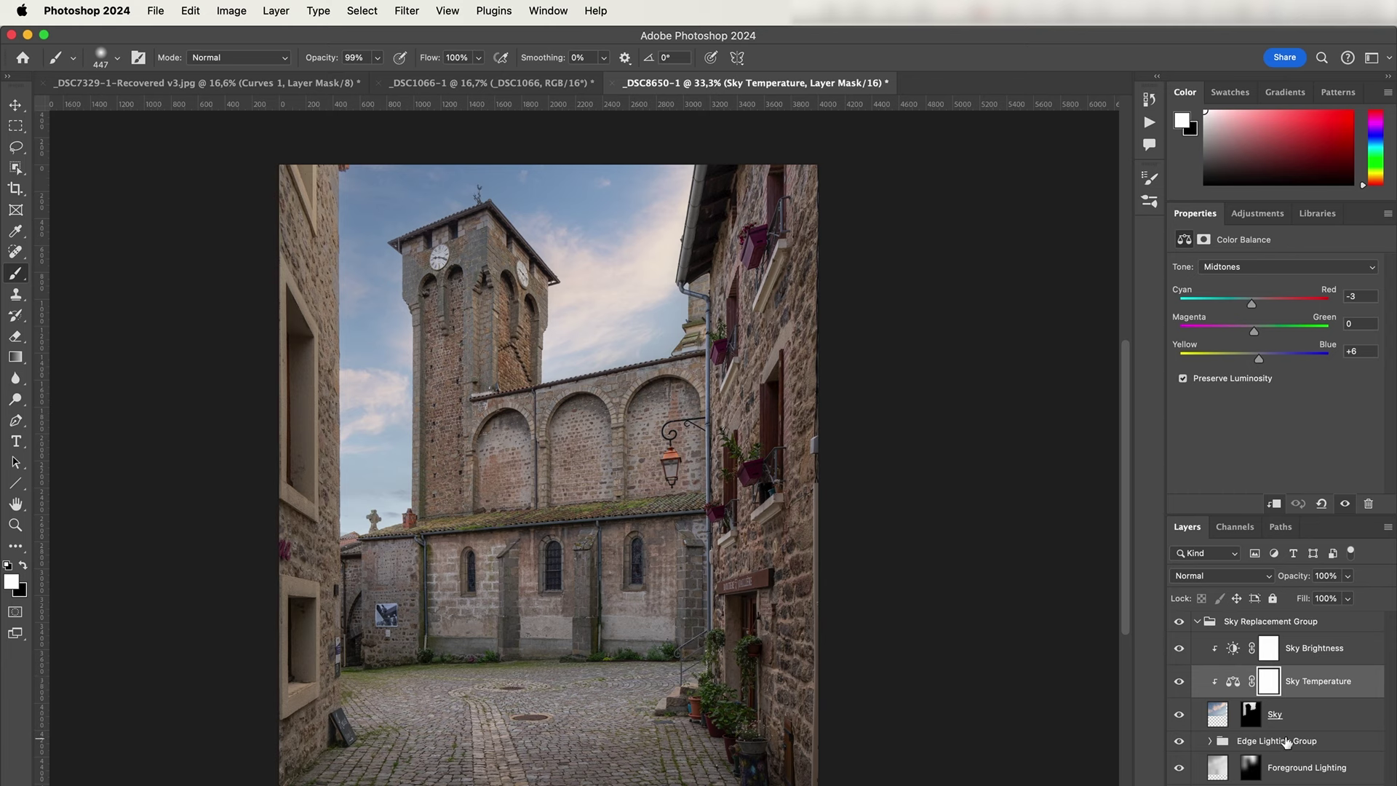
click(1240, 776)
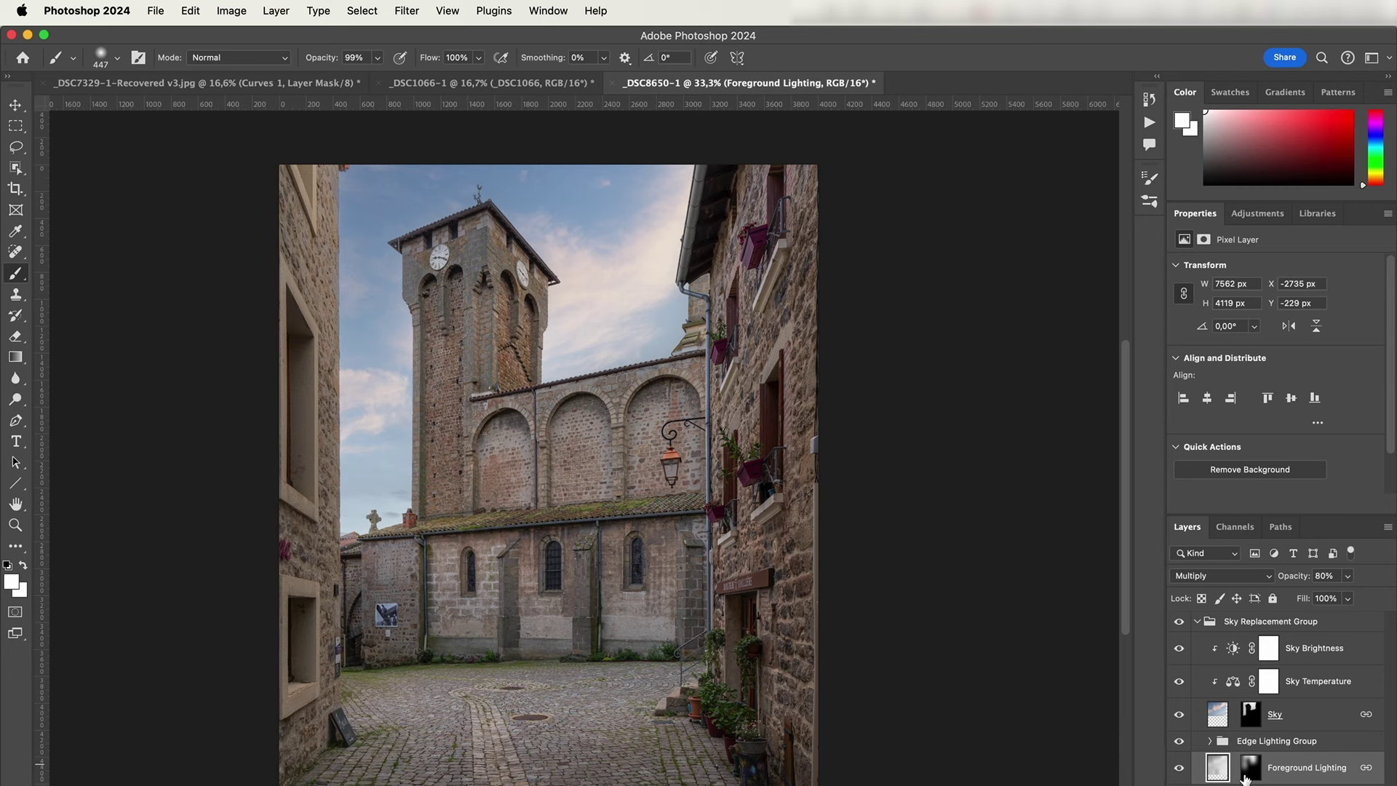
Step: Select the Sky Replacement Group and fold it closed above the _DSC8650 layer
key(alt+bracketleft)
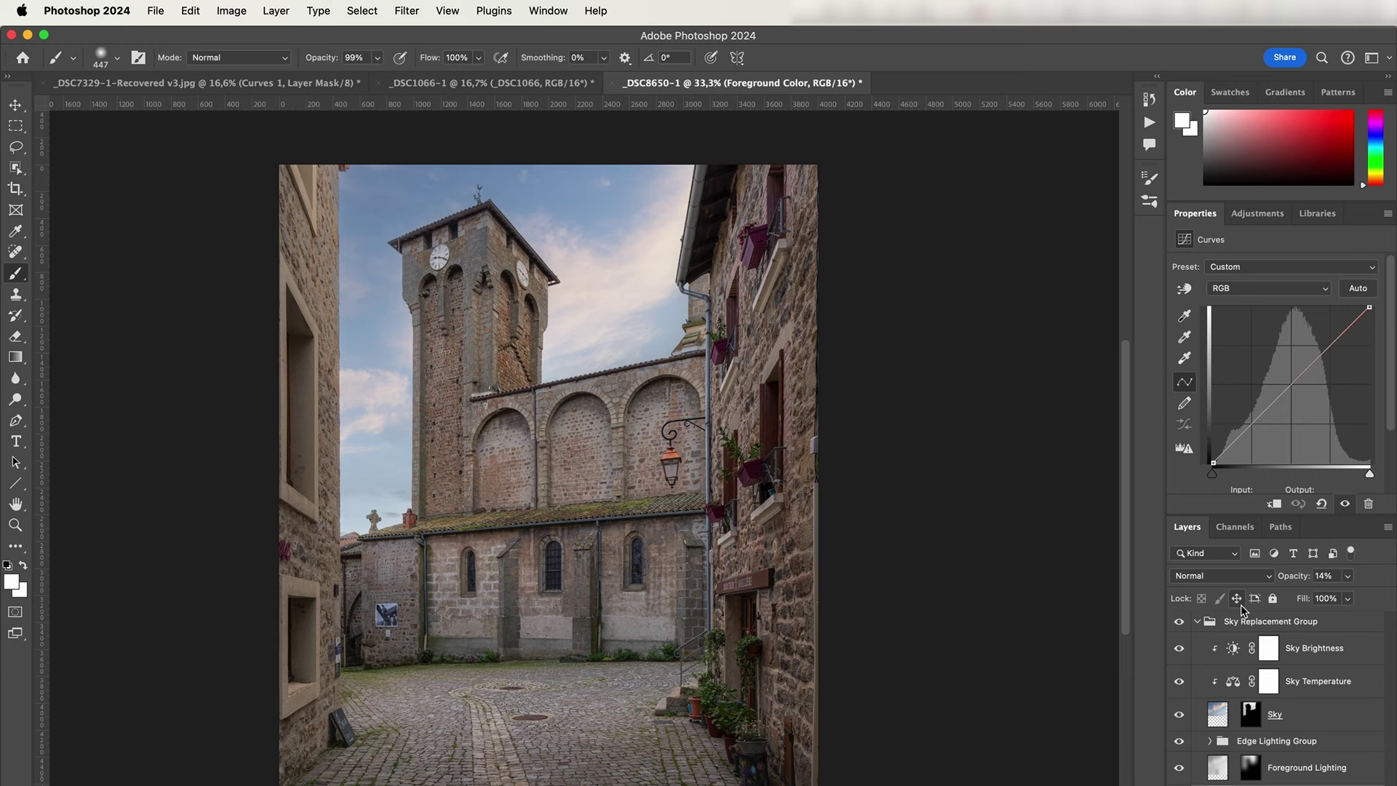
click(1270, 621)
click(1197, 621)
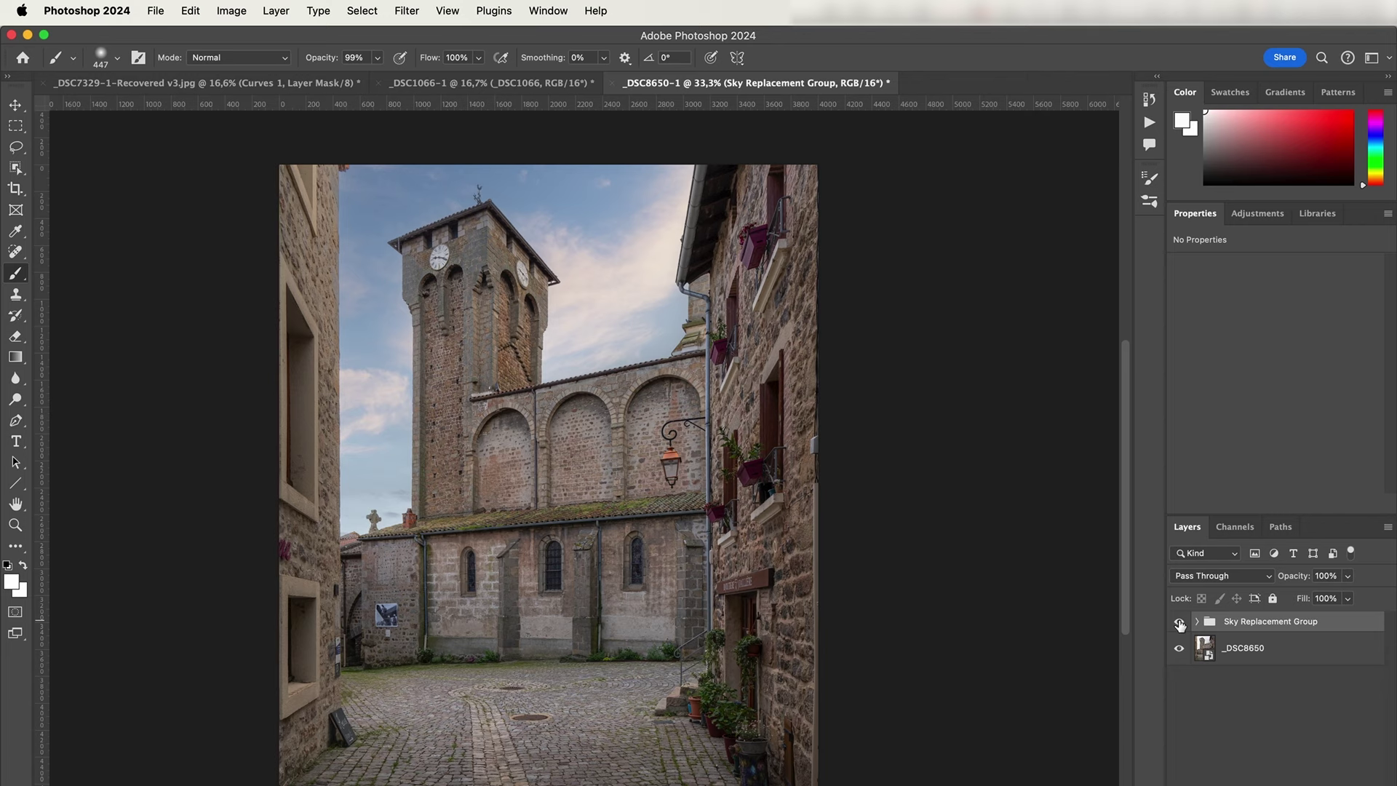
click(1180, 624)
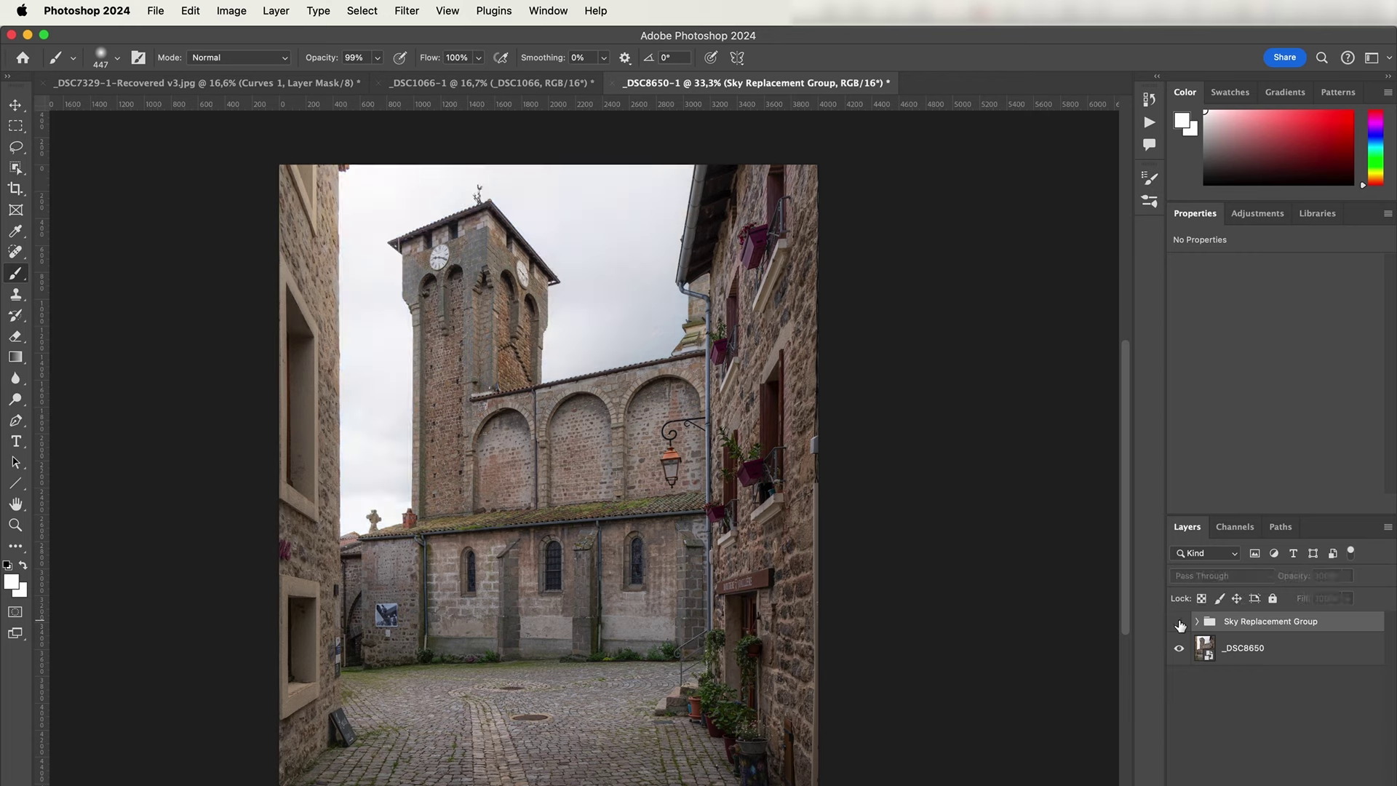
click(1180, 624)
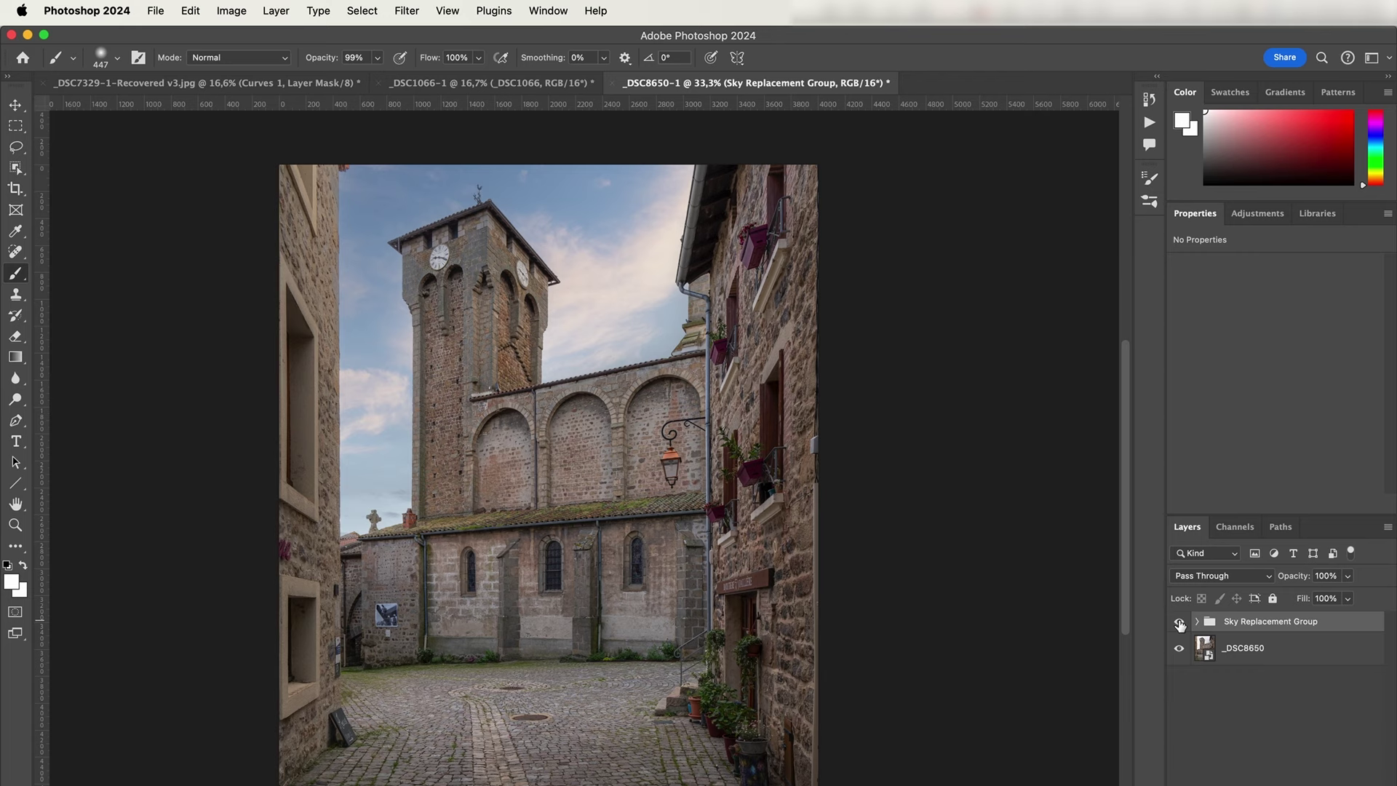